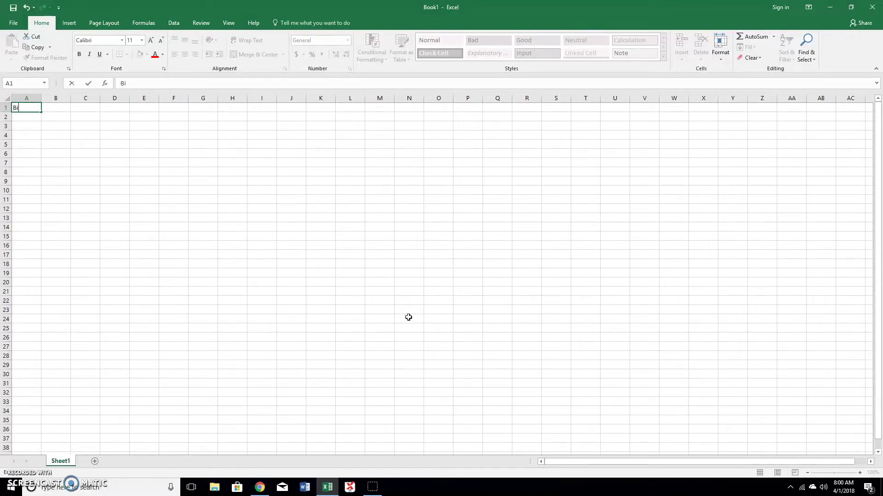
Label cell A1 "Bi-weekly Net Ck" and A2 "Monthly Net Ck", fitting column A's width to the first label.
{"action": "type", "text": "-weekly Net Ck"}
{"action": "key", "text": "Return"}
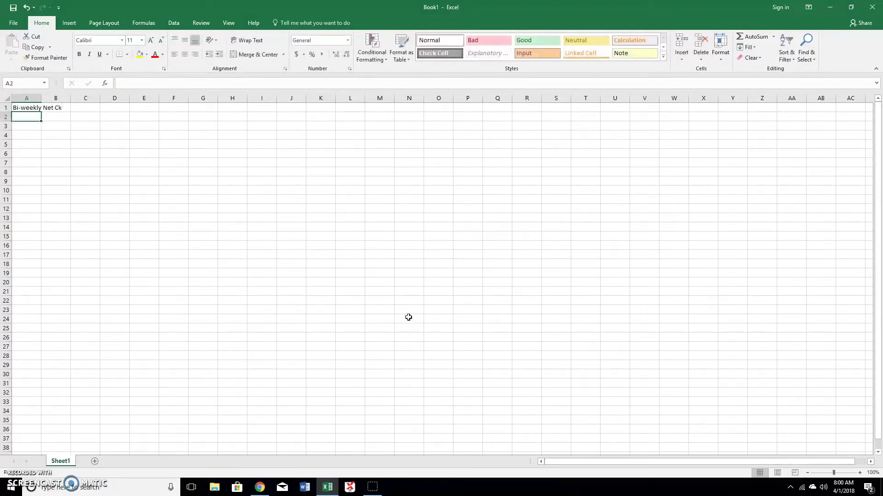
{"action": "double_click", "coordinate": [41, 97]}
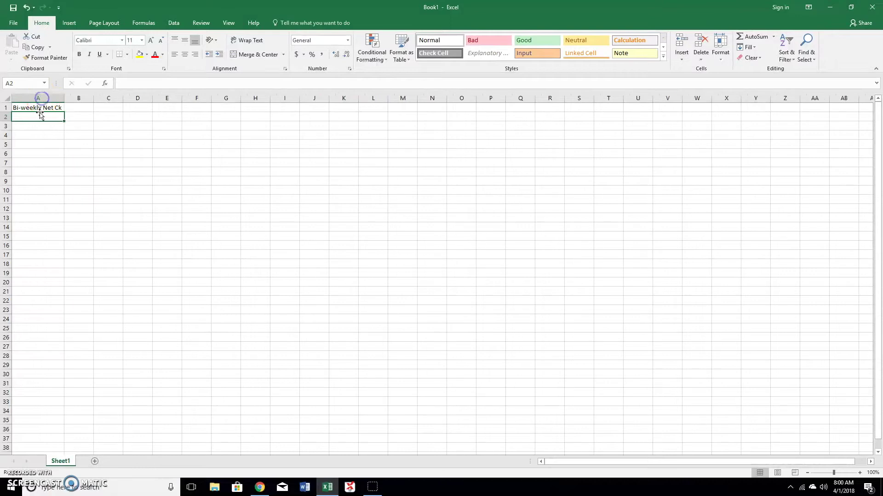
{"action": "type", "text": "Mon"}
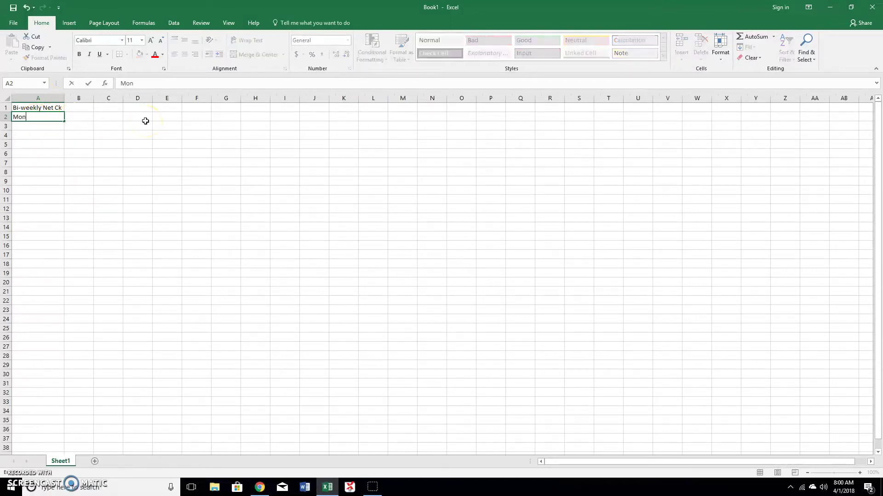
{"action": "type", "text": "thly Net Ck"}
{"action": "key", "text": "Tab"}
Enter 1800 in B1 as the bi-weekly net check amount.
{"action": "key", "text": "Up"}
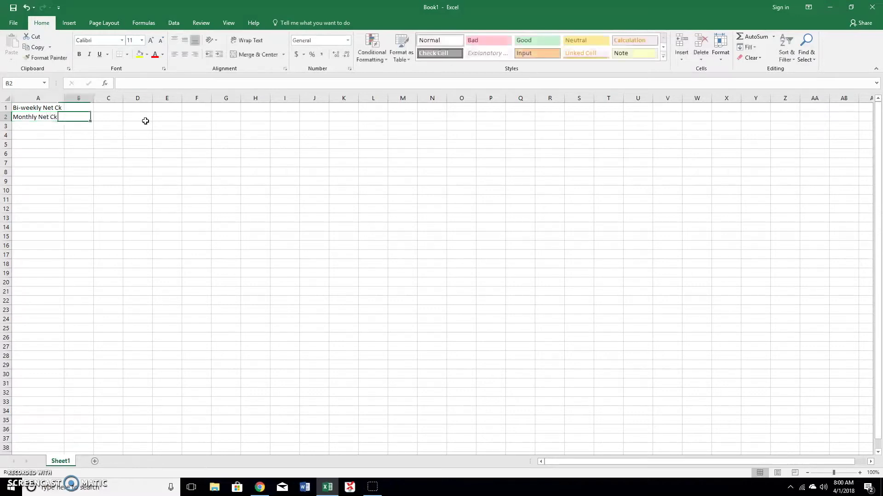
{"action": "type", "text": "1"}
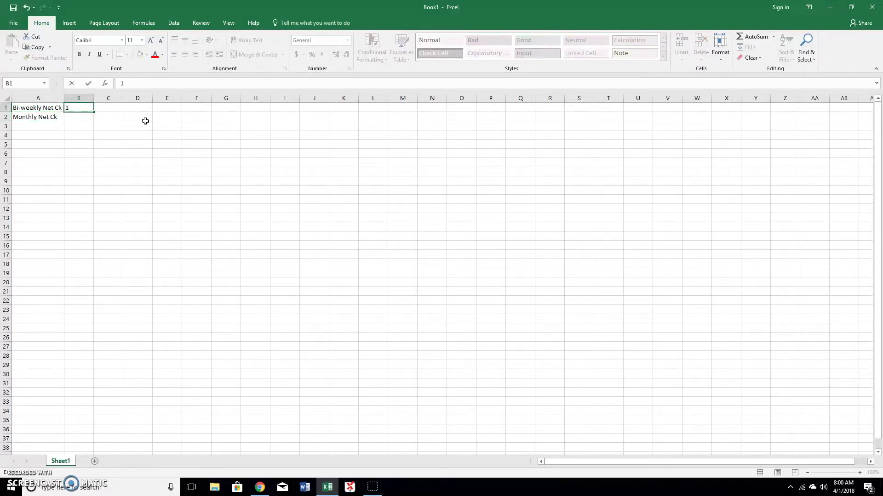
{"action": "type", "text": "800"}
{"action": "key", "text": "Return"}
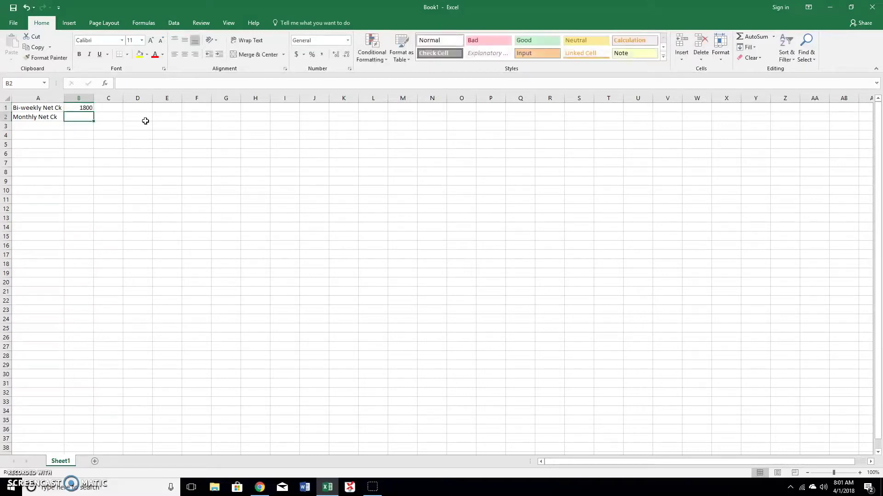
Calculate the monthly net check in B2 with the formula =B1*26/12.
{"action": "type", "text": "="}
{"action": "key", "text": "Up"}
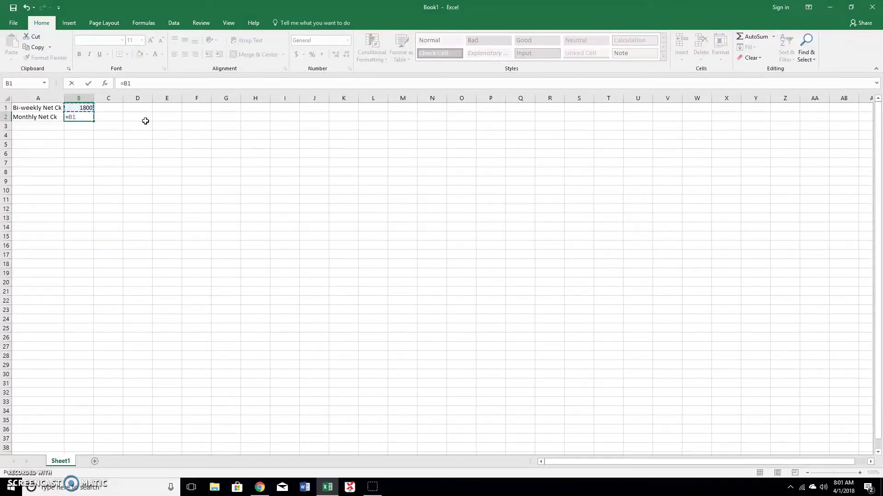
{"action": "type", "text": "*26/12"}
{"action": "key", "text": "Return"}
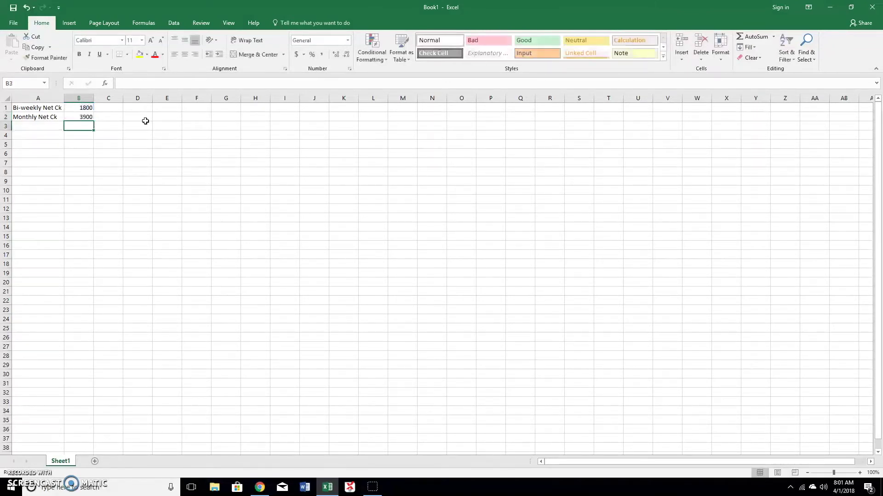
{"action": "key", "text": "Right"}
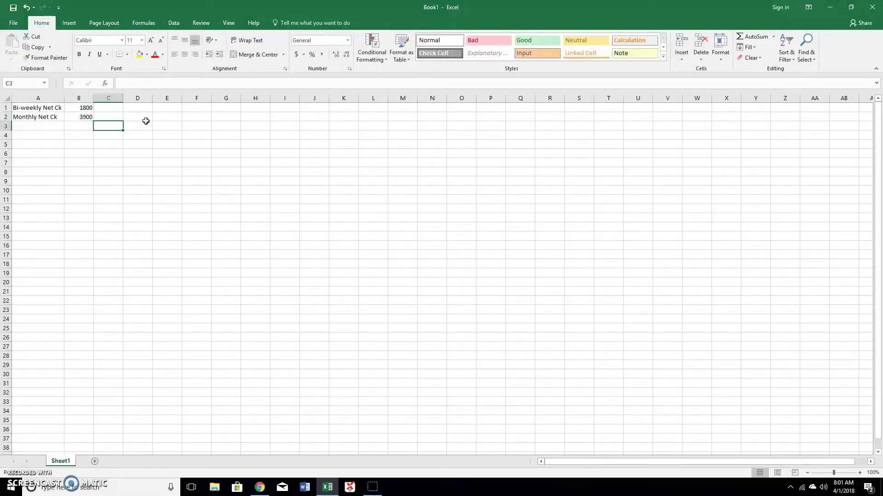
Start the expense list in cell A7 with the label "Rent/Mortgage".
{"action": "left_click", "coordinate": [29, 159]}
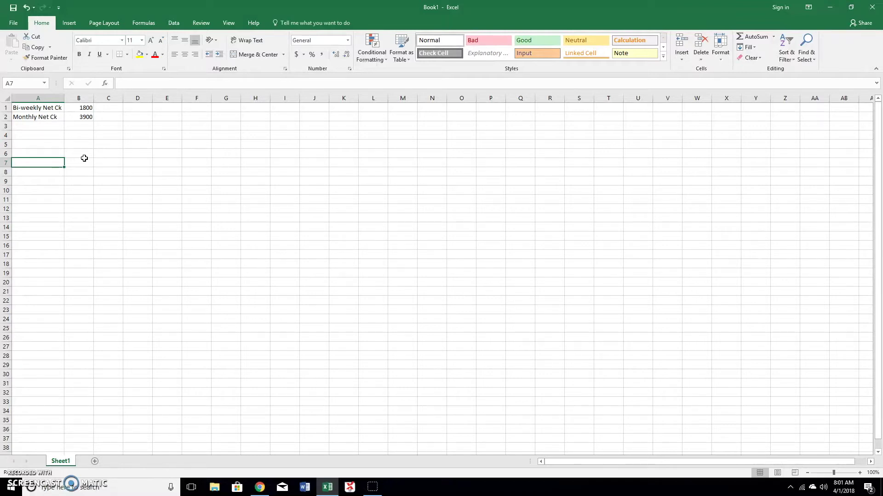
{"action": "type", "text": "REnt"}
{"action": "key", "text": "BackSpace"}
{"action": "key", "text": "BackSpace"}
{"action": "key", "text": "BackSpace"}
{"action": "type", "text": "ent"}
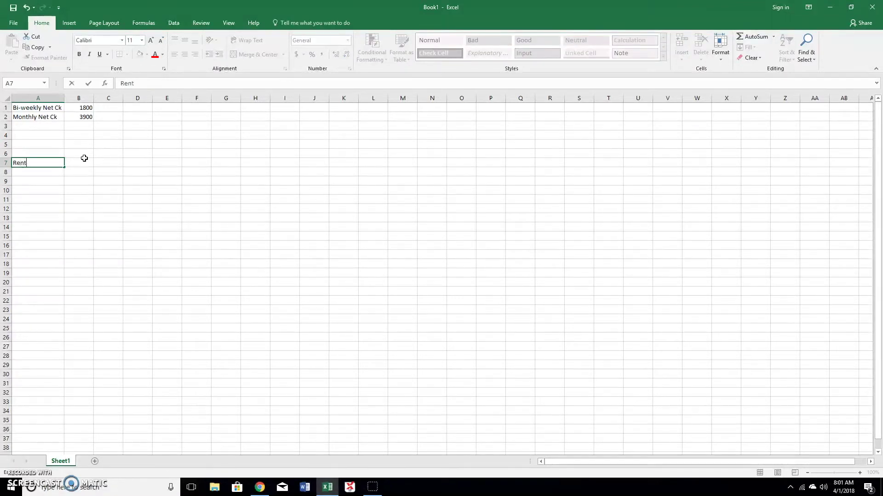
{"action": "type", "text": "/Mortgag"}
{"action": "type", "text": "e"}
{"action": "key", "text": "Return"}
Add the expense labels "Food", "Gas" and "Utilities" in cells A8 to A10.
{"action": "type", "text": "Food"}
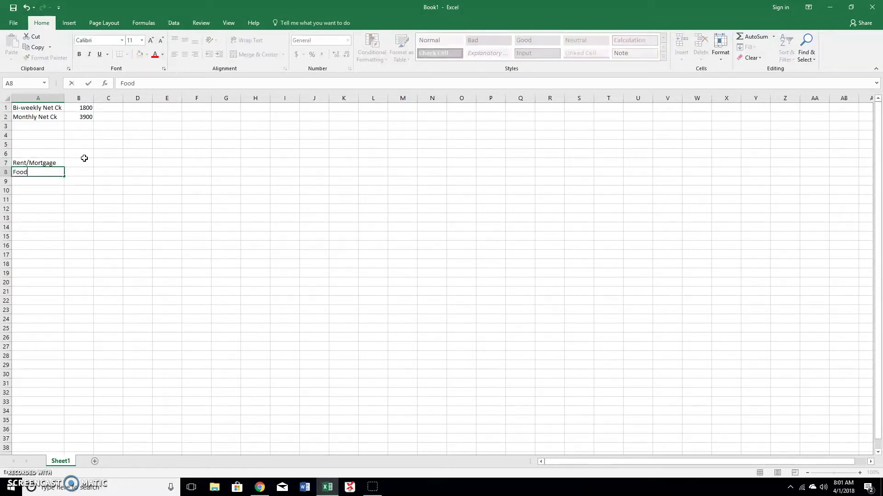
{"action": "key", "text": "Return"}
{"action": "type", "text": "Gas"}
{"action": "key", "text": "Return"}
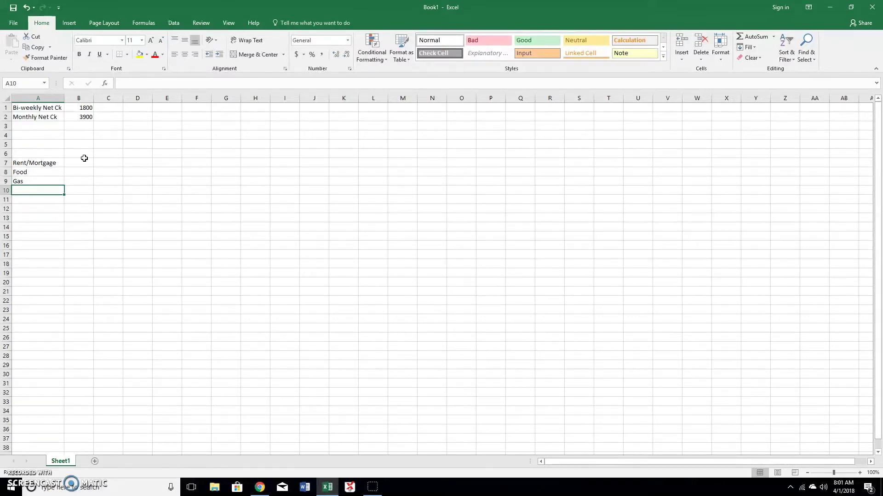
{"action": "type", "text": "Utilities"}
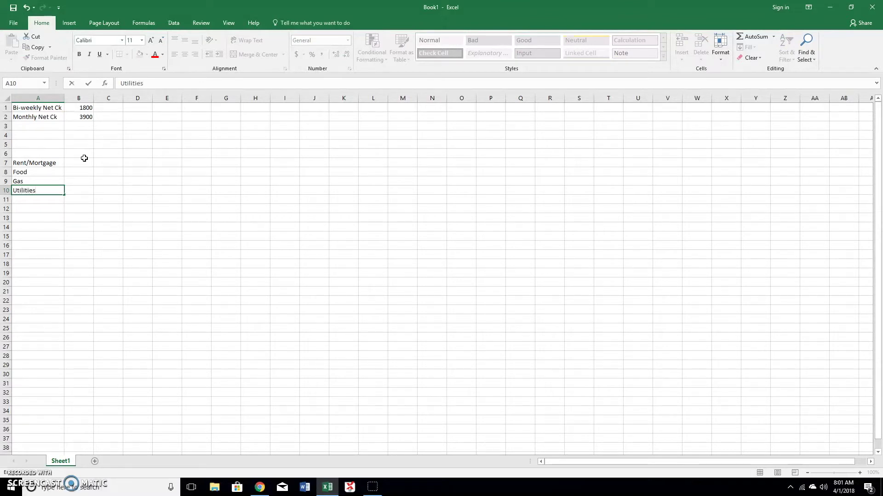
{"action": "key", "text": "Return"}
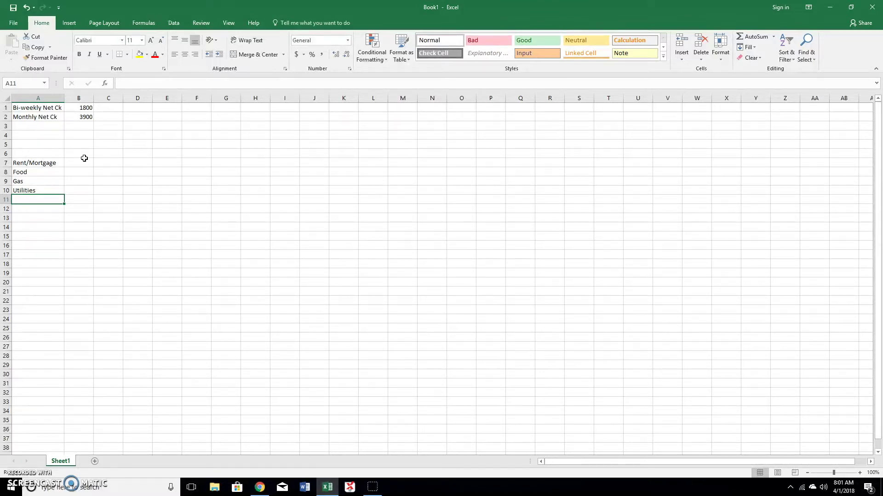
Add the labels "Student Loans" and "Insurance/Registration" in A11 and A12, and fit column A's width to its contents.
{"action": "type", "text": "Student"}
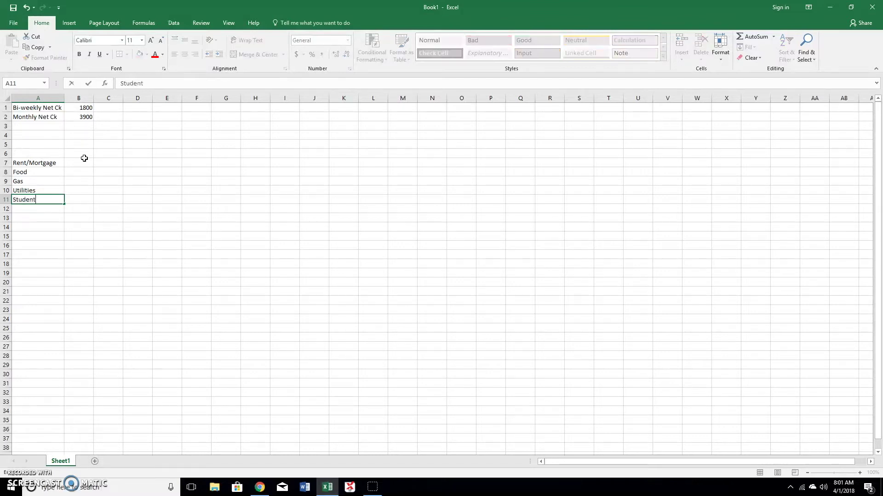
{"action": "type", "text": " Loans"}
{"action": "key", "text": "Return"}
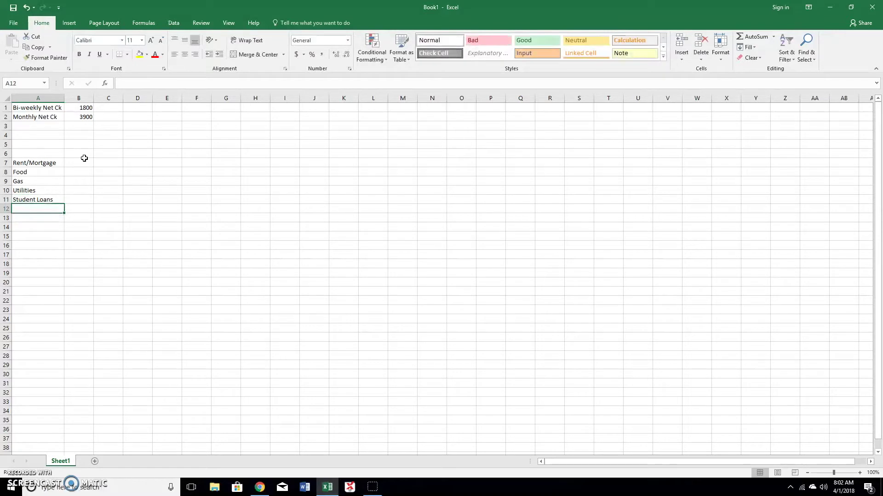
{"action": "type", "text": "Insura"}
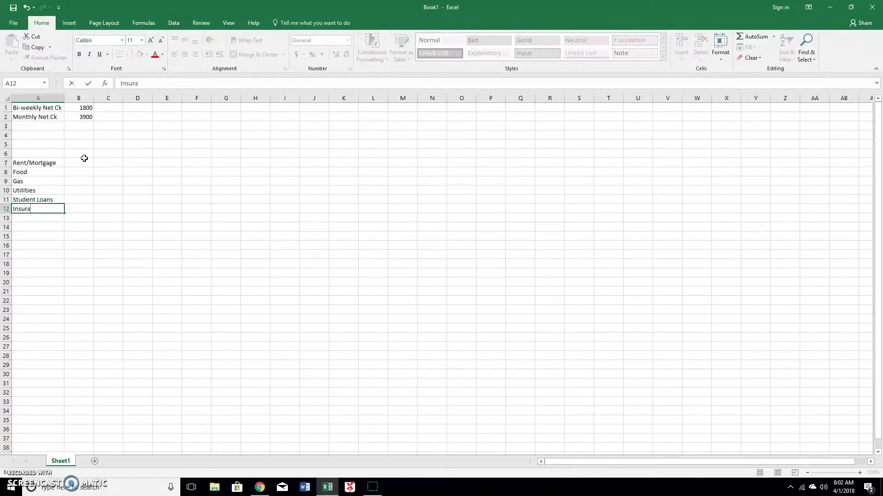
{"action": "type", "text": "nce/Registration"}
{"action": "key", "text": "Return"}
{"action": "left_click_drag", "start_coordinate": [64, 99], "coordinate": [64, 100]}
{"action": "double_click", "coordinate": [64, 100]}
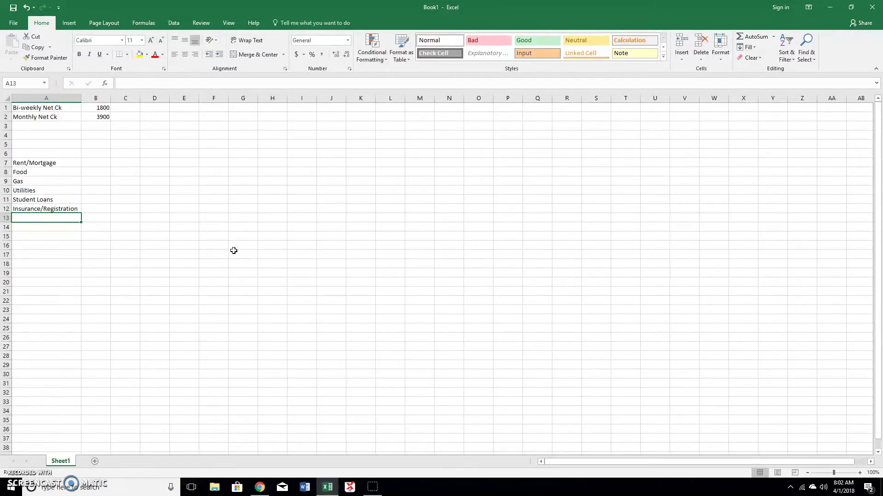
Add the expense labels "Car", "Household" and "Cell/Internet" in cells A13 to A15.
{"action": "type", "text": "Car"}
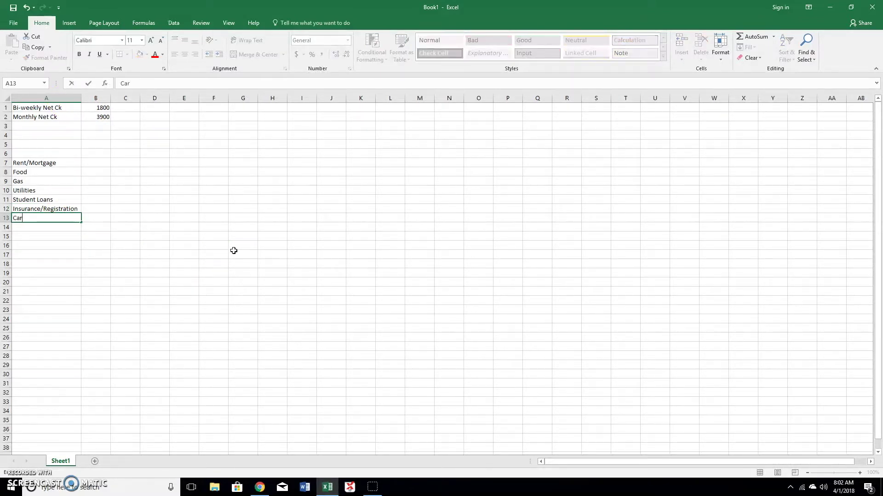
{"action": "key", "text": "Return"}
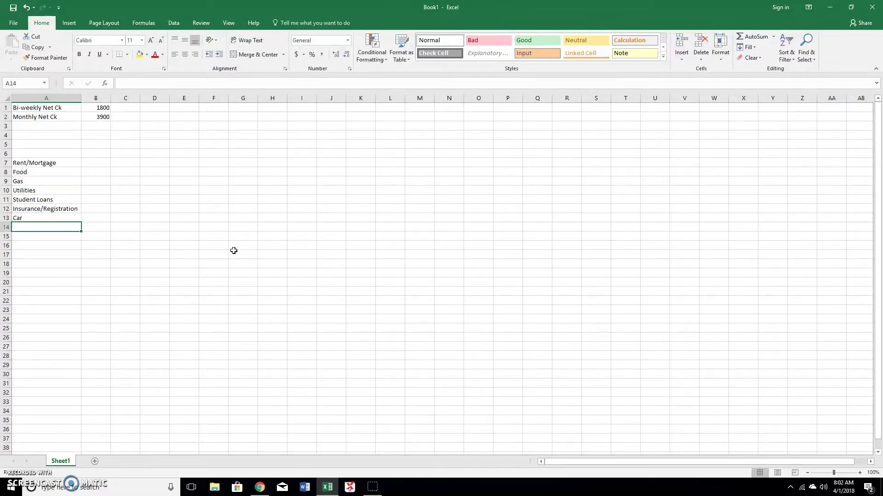
{"action": "type", "text": "Household"}
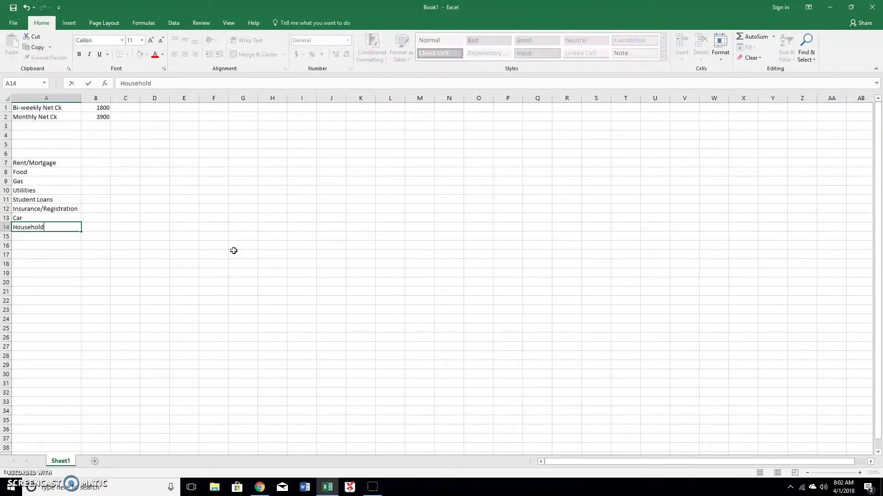
{"action": "key", "text": "Return"}
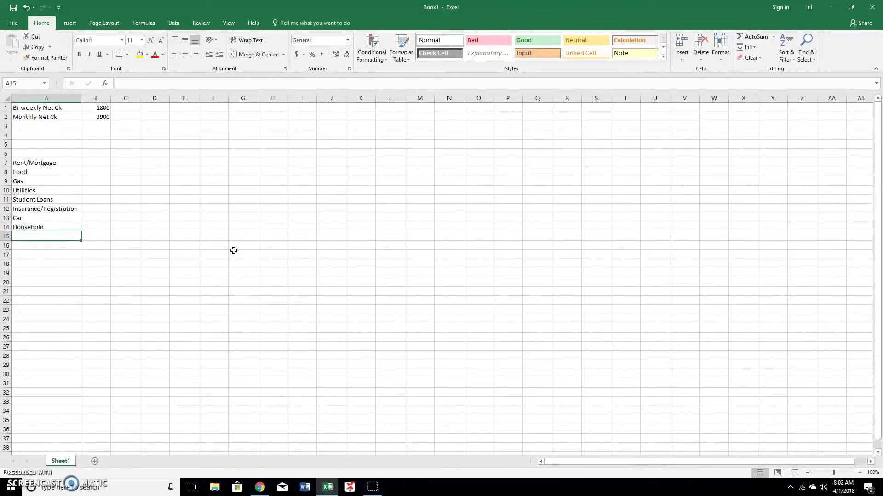
{"action": "type", "text": "Cell/"}
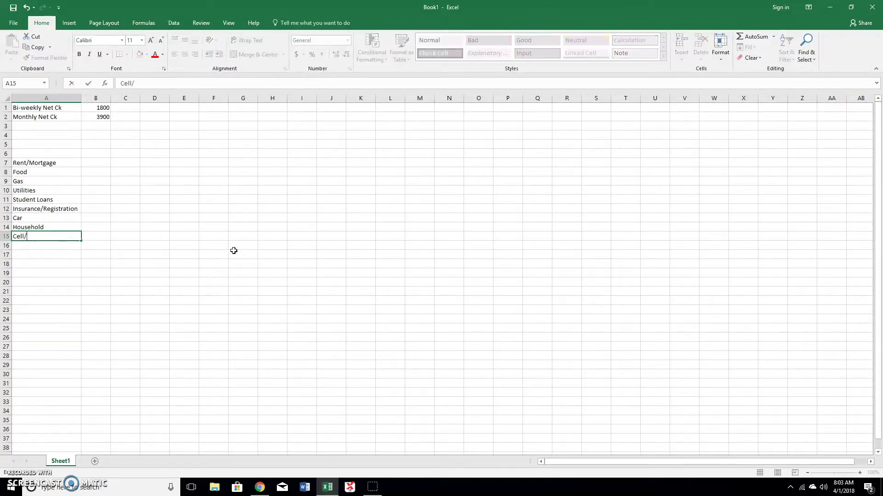
{"action": "type", "text": "Internet"}
{"action": "key", "text": "Return"}
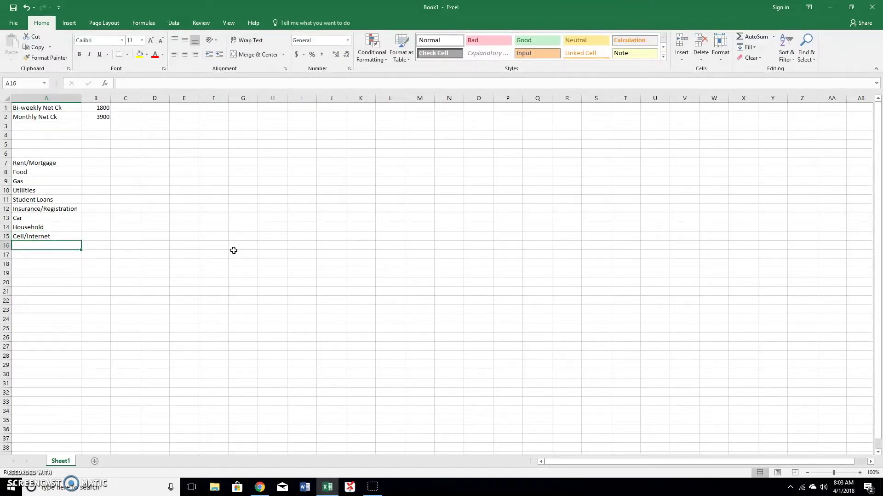
Enter 1200 in B7 as the Rent/Mortgage amount.
{"action": "key", "text": "Right"}
{"action": "key", "text": "Up"}
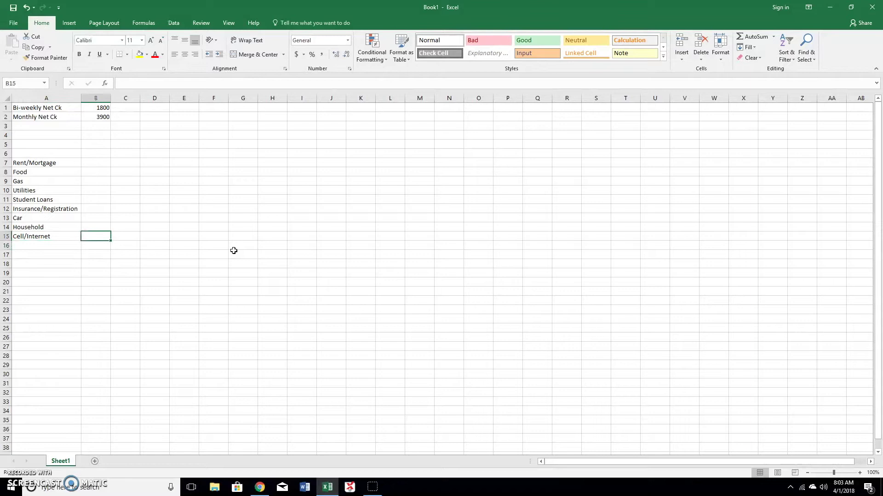
{"action": "key", "text": "Up"}
{"action": "key", "text": "Up"}
{"action": "key", "text": "Up"}
{"action": "key", "text": "Up"}
{"action": "key", "text": "Up"}
{"action": "key", "text": "Up"}
{"action": "key", "text": "Up"}
{"action": "key", "text": "Up"}
{"action": "key", "text": "Up"}
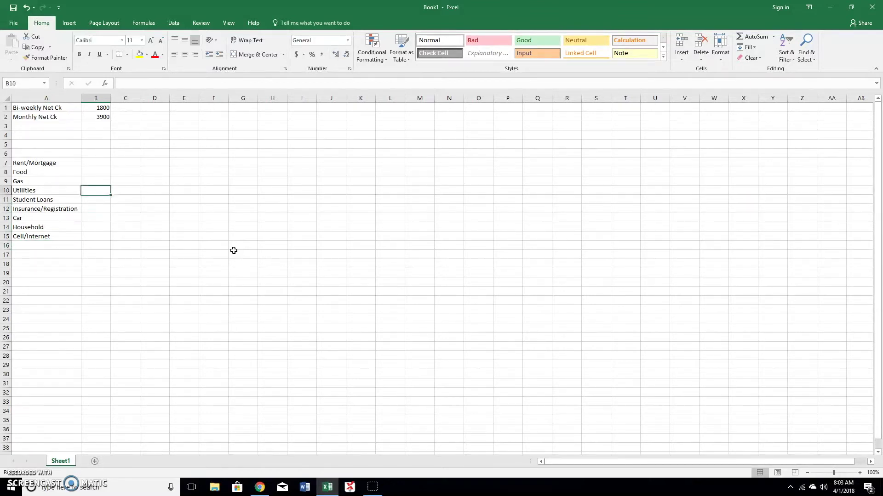
{"action": "key", "text": "Down"}
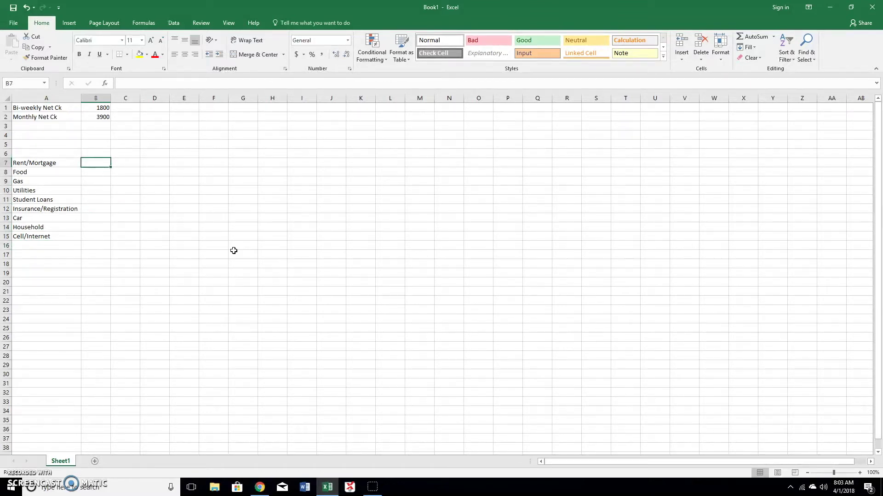
{"action": "type", "text": "1200"}
{"action": "key", "text": "Return"}
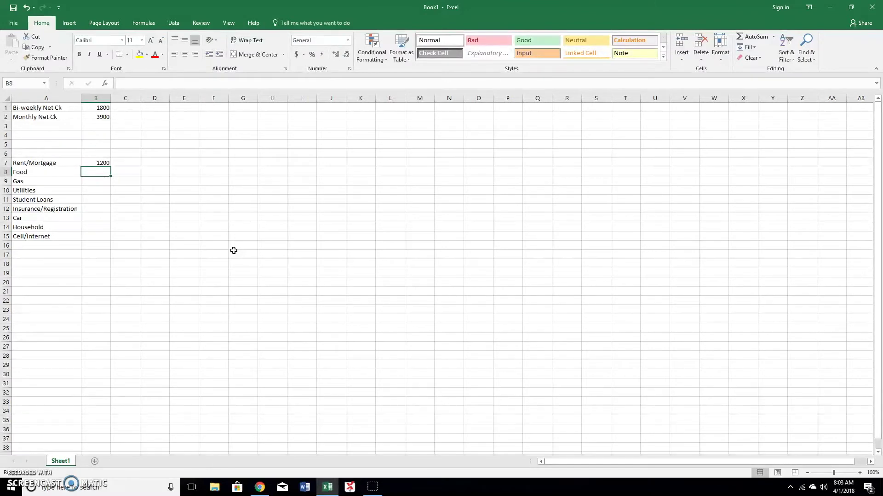
Fill in the amounts for Food, Gas and Utilities in column B as 350, 80 and 110.
{"action": "type", "text": "350"}
{"action": "key", "text": "Return"}
{"action": "type", "text": "80"}
{"action": "key", "text": "Return"}
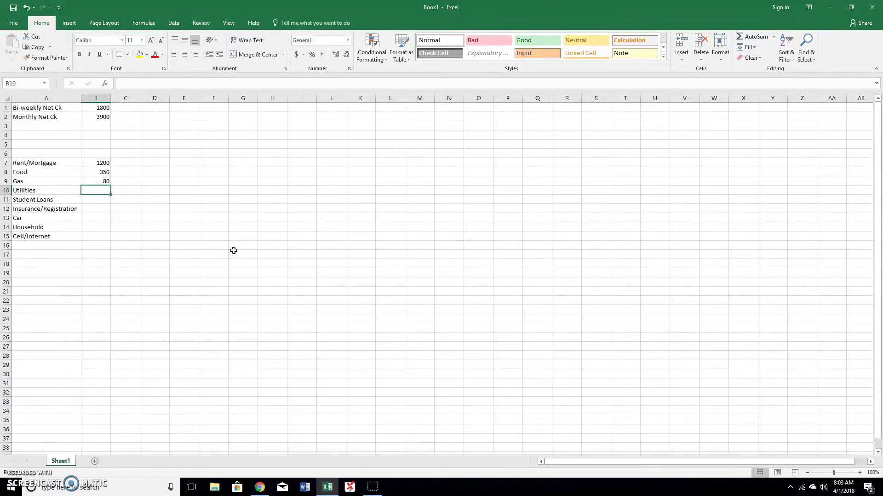
{"action": "type", "text": "110"}
{"action": "key", "text": "Return"}
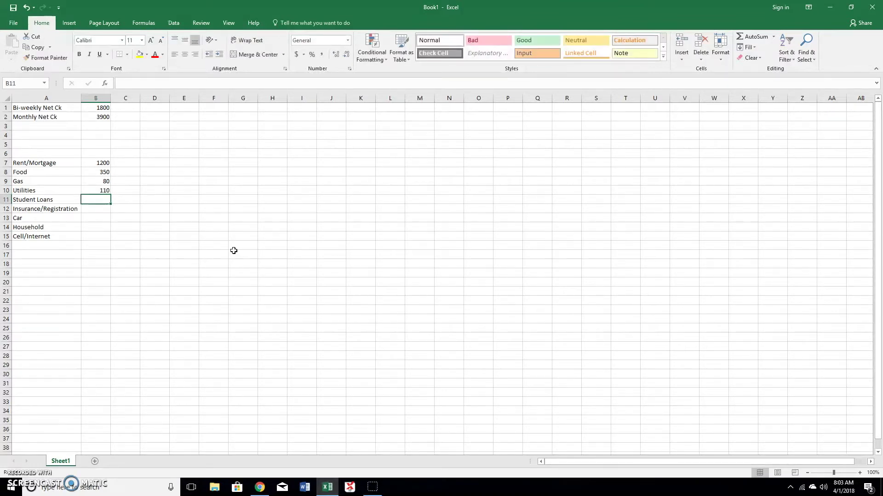
Enter 500 for Student Loans and 80 for Insurance/Registration in column B.
{"action": "type", "text": "500"}
{"action": "key", "text": "Return"}
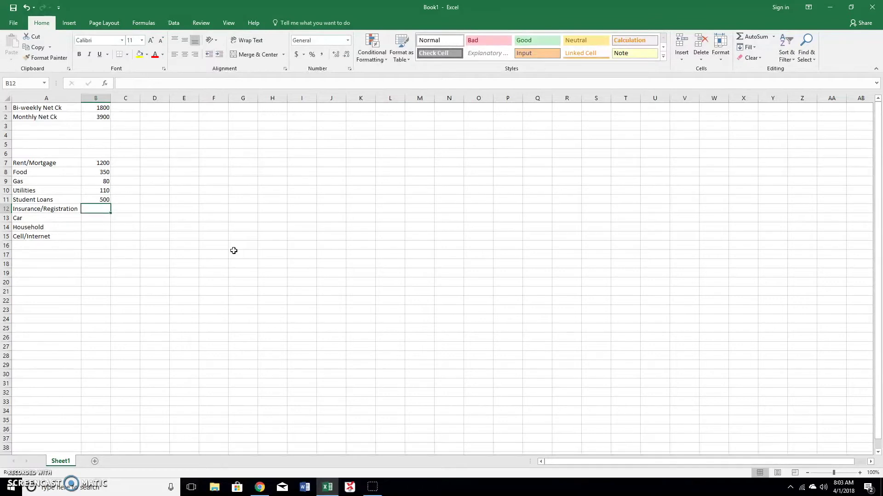
{"action": "type", "text": "80"}
{"action": "key", "text": "Return"}
Enter 35 for Car and 100 for Household in column B.
{"action": "type", "text": "20"}
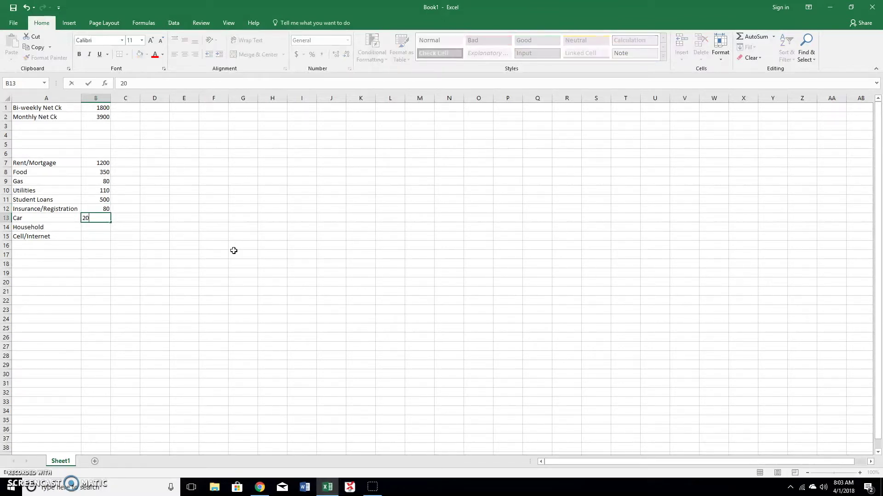
{"action": "key", "text": "Escape"}
{"action": "type", "text": "35"}
{"action": "key", "text": "Return"}
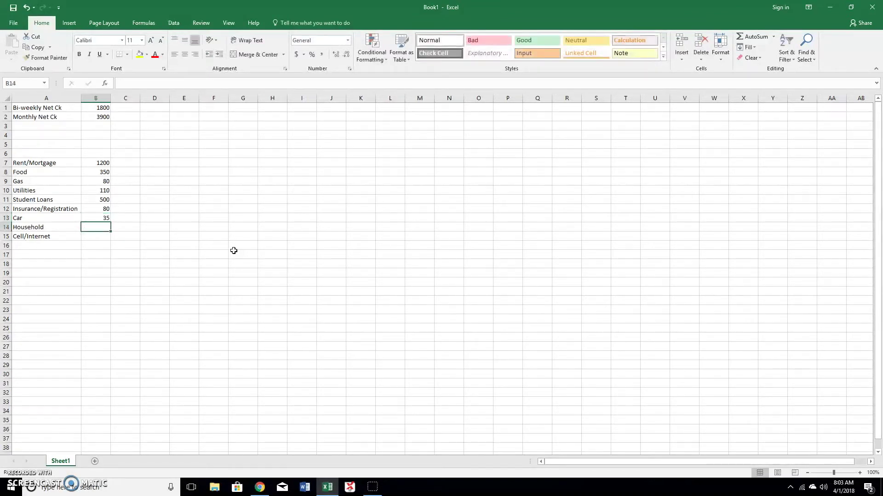
{"action": "type", "text": "100"}
{"action": "key", "text": "Return"}
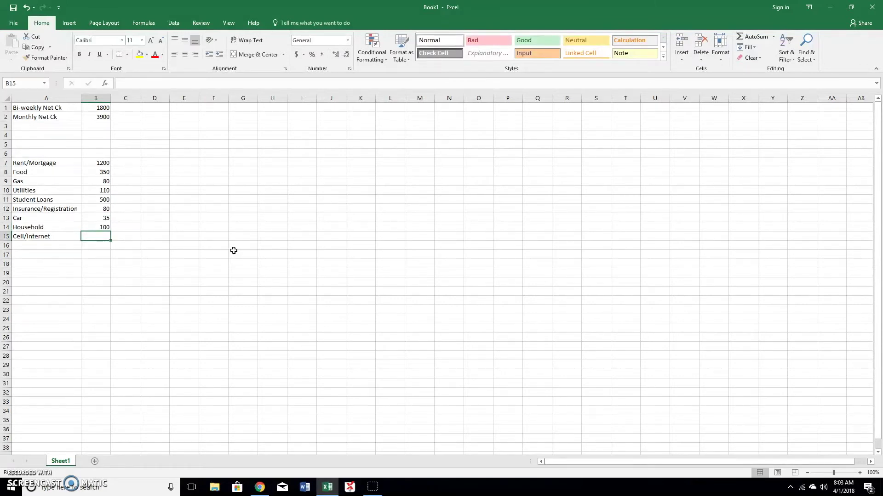
Enter 100 in B15 as the Cell/Internet amount, then replace it with 105.
{"action": "type", "text": "100"}
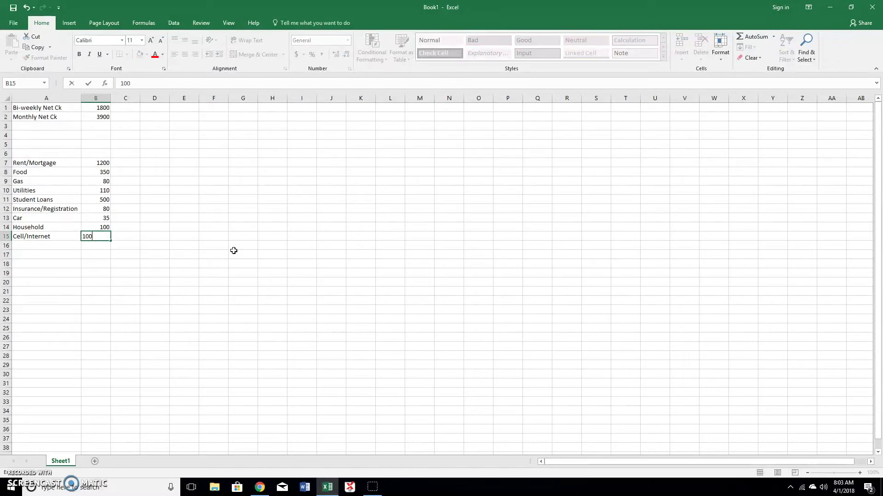
{"action": "key", "text": "Return"}
{"action": "key", "text": "Up"}
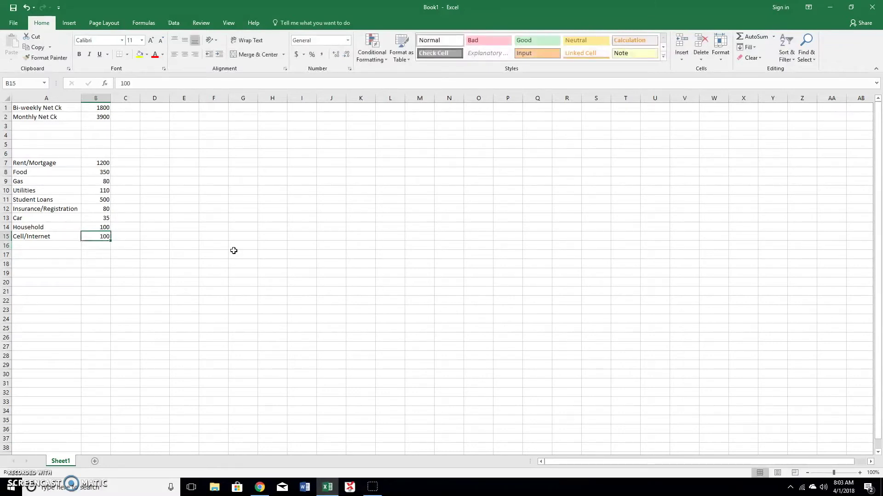
{"action": "type", "text": "10"}
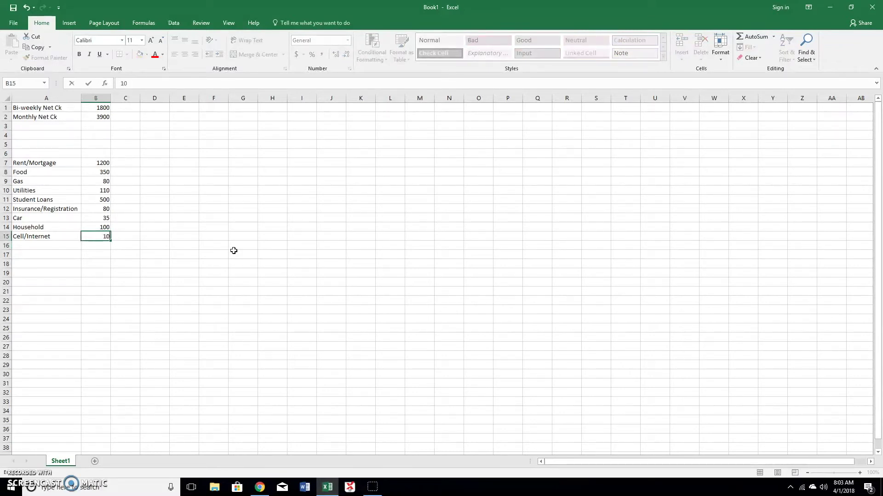
{"action": "type", "text": "5"}
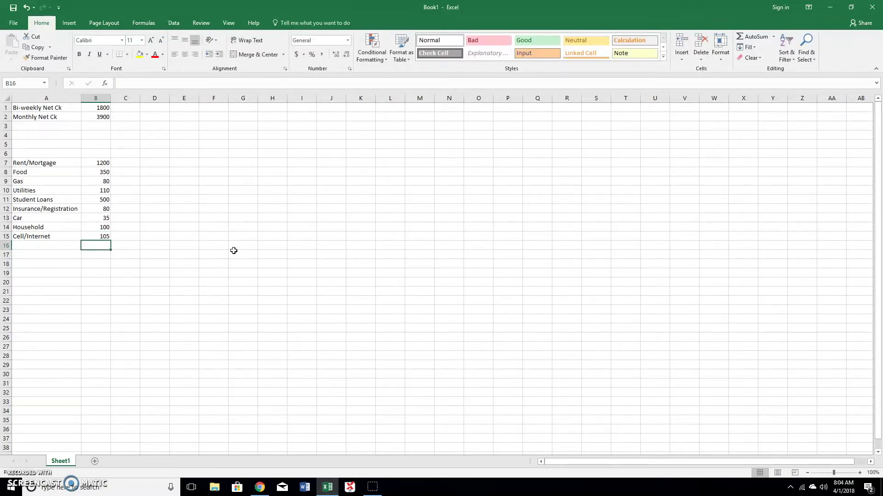
Add the label "Left Over (Fun $$$)" in A16 below the expense categories.
{"action": "key", "text": "Left"}
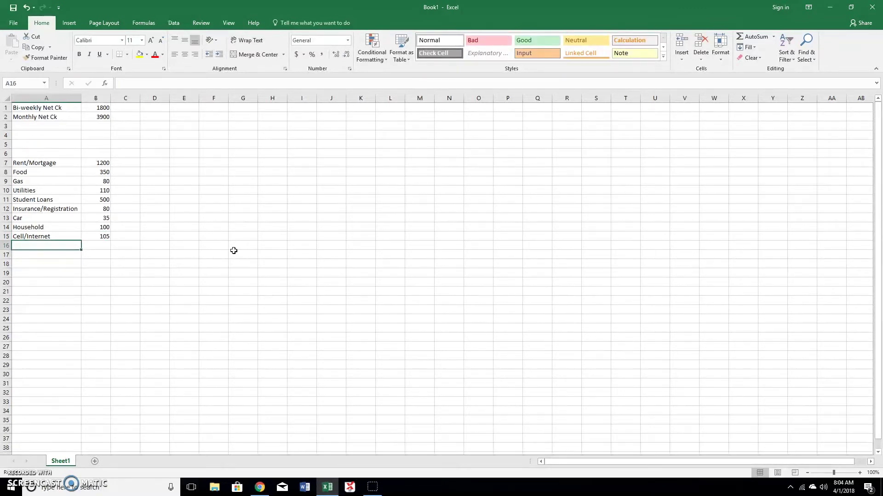
{"action": "type", "text": "Left Over (Fun $$"}
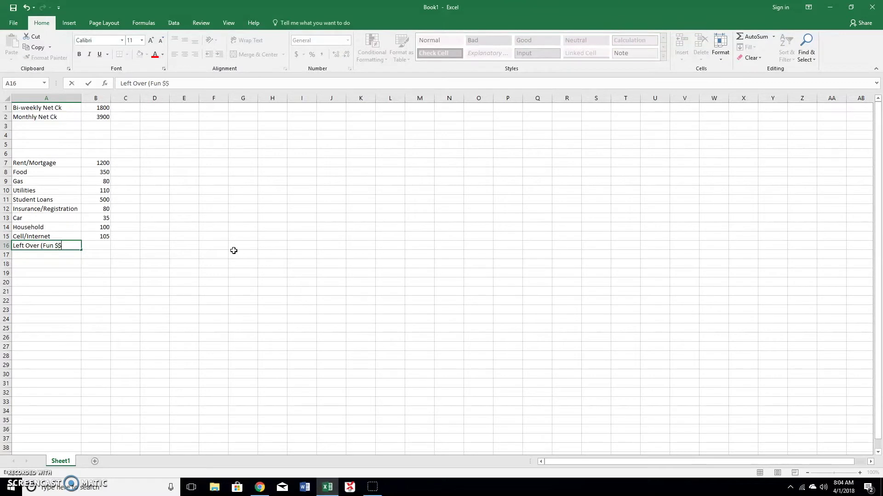
{"action": "key", "text": "Return"}
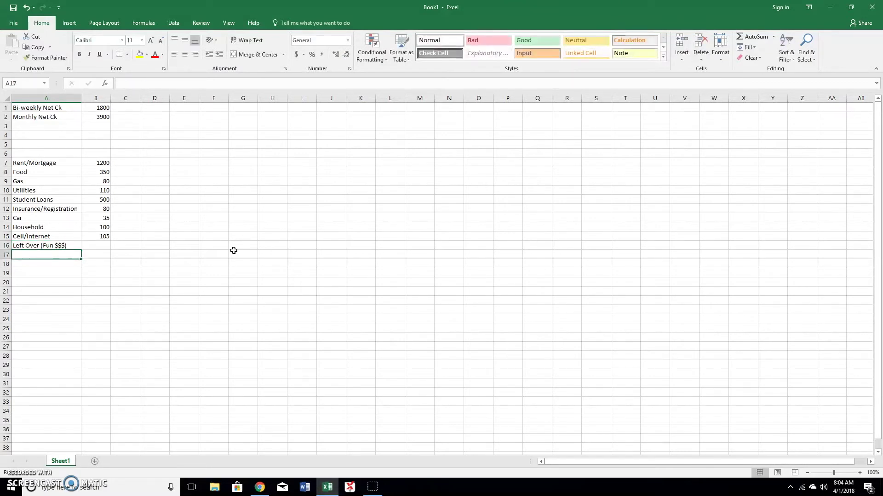
Start a formula in B16 that sums the expenses B7:B15 and subtracts the monthly net check in B2.
{"action": "key", "text": "Right"}
{"action": "key", "text": "Up"}
{"action": "type", "text": "=sum"}
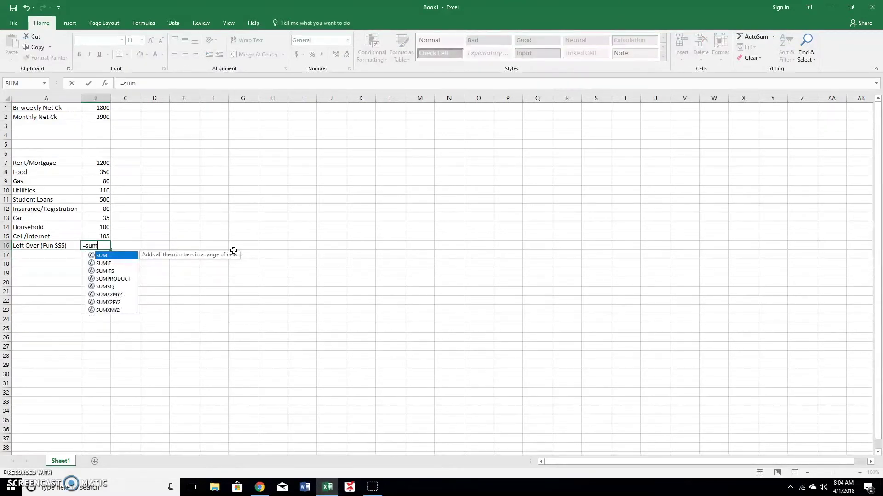
{"action": "type", "text": "("}
{"action": "left_click", "coordinate": [101, 234]}
{"action": "left_click_drag", "start_coordinate": [101, 234], "coordinate": [102, 165]}
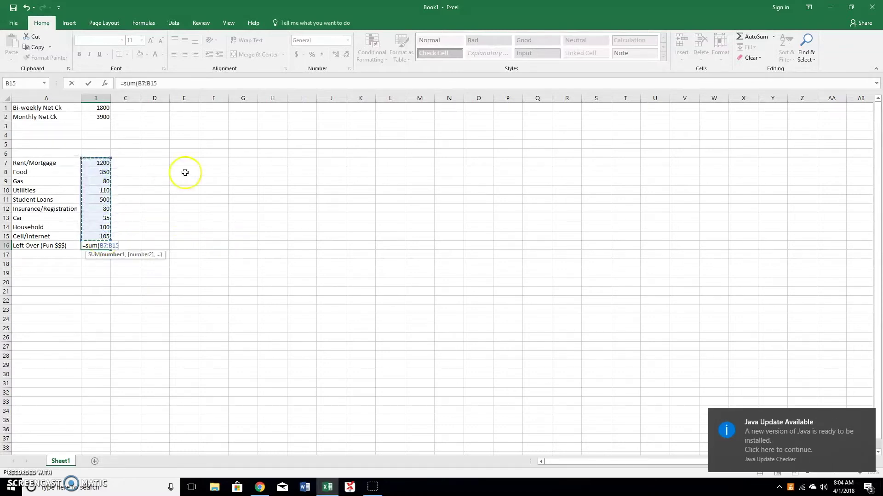
{"action": "type", "text": ")-"}
{"action": "left_click", "coordinate": [99, 117]}
Wrap the B16 expression in parentheses and append -1, entering the formula as =(sum(B7:B15)-B2)-1.
{"action": "left_click", "coordinate": [179, 84]}
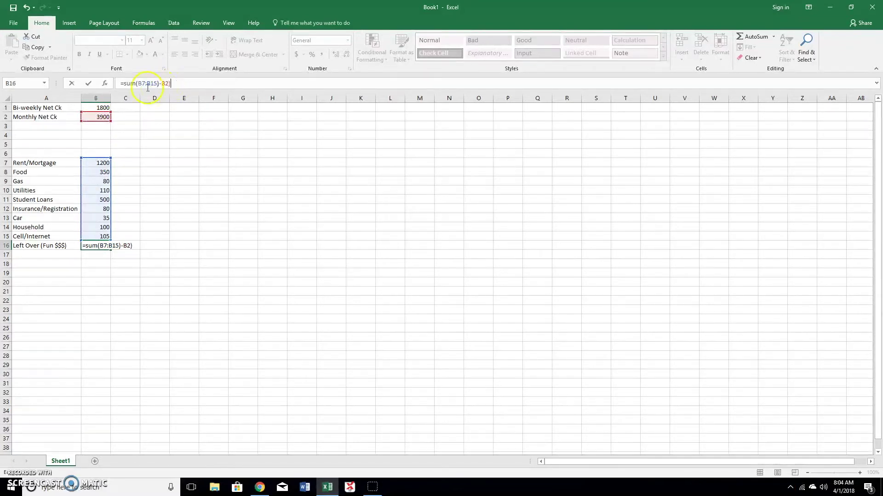
{"action": "type", "text": ")"}
{"action": "left_click", "coordinate": [123, 83]}
{"action": "type", "text": "("}
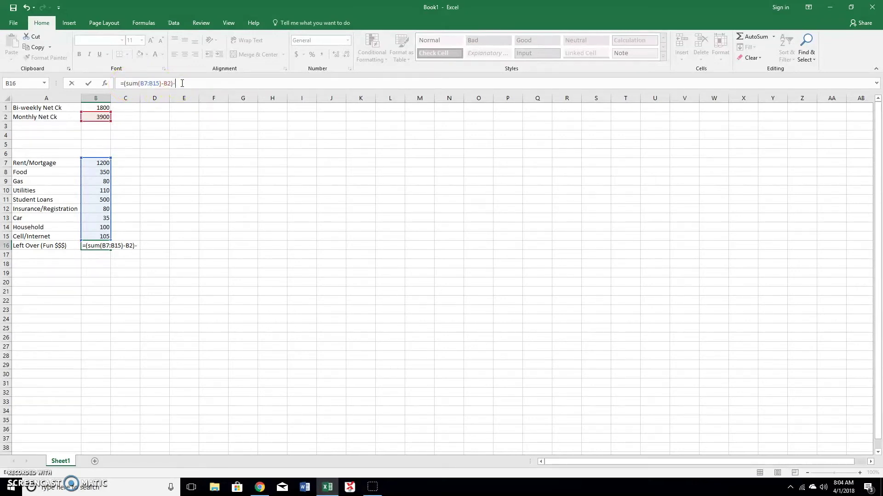
{"action": "key", "text": "Return"}
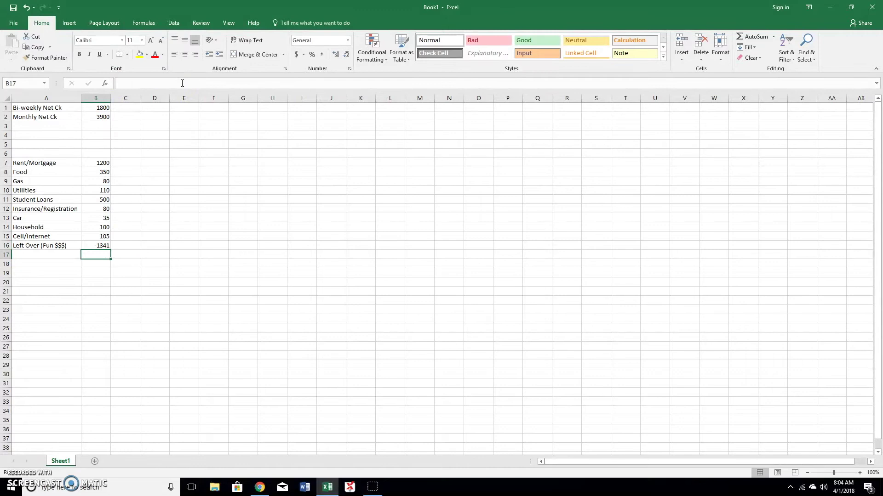
Correct the B16 formula to multiply by -1, so it reads =(SUM(B7:B15)-B2)*-1.
{"action": "left_click", "coordinate": [102, 243]}
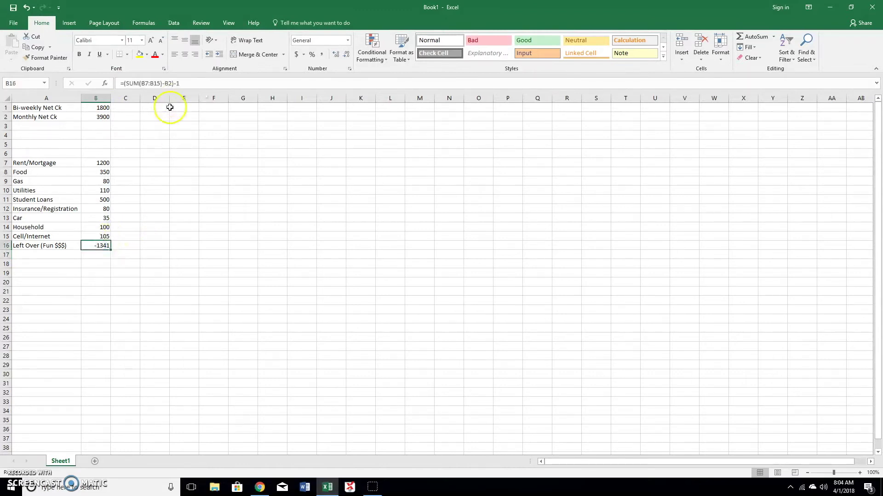
{"action": "left_click", "coordinate": [176, 83]}
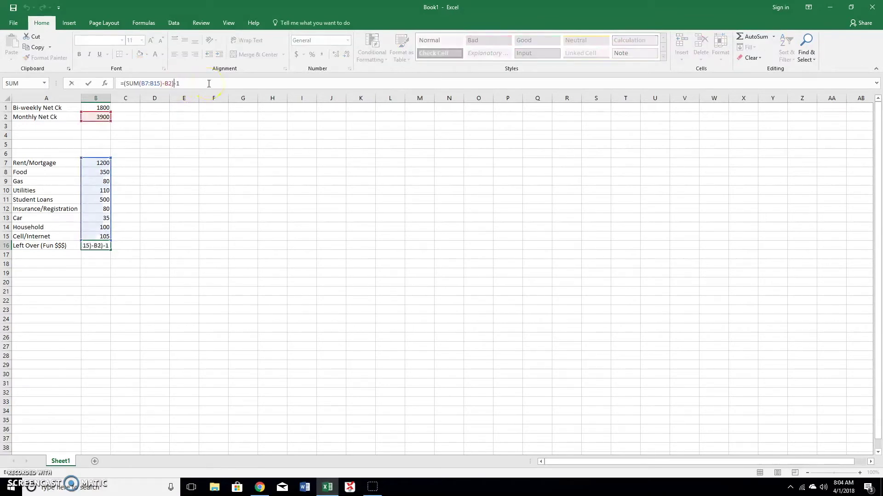
{"action": "key", "text": "Return"}
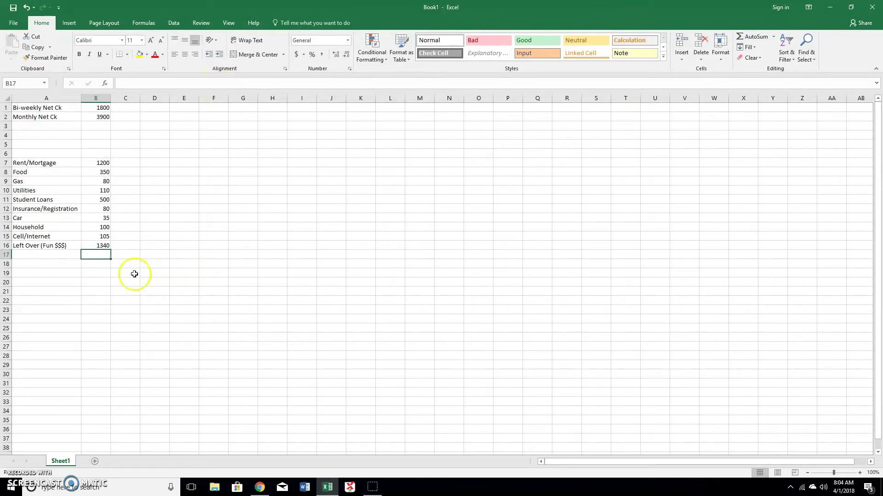
Rename the worksheet Sheet1 as Master.
{"action": "left_click", "coordinate": [56, 258]}
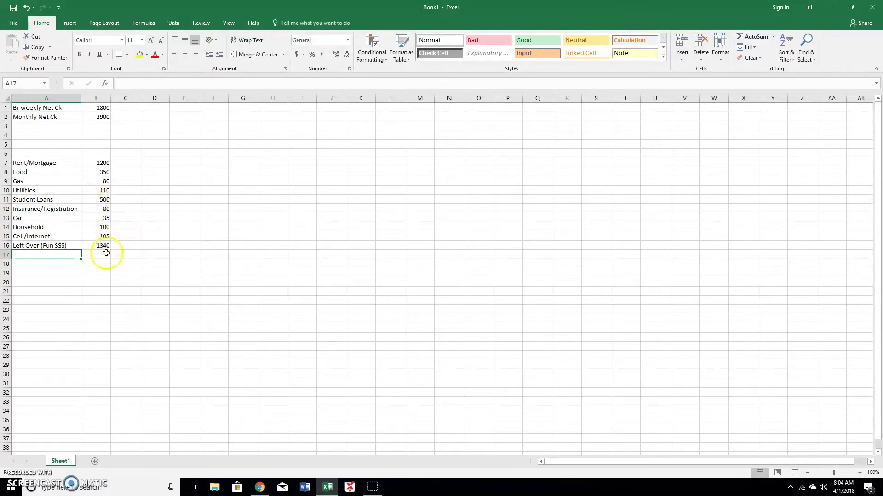
{"action": "right_click", "coordinate": [63, 461]}
{"action": "left_click", "coordinate": [87, 377]}
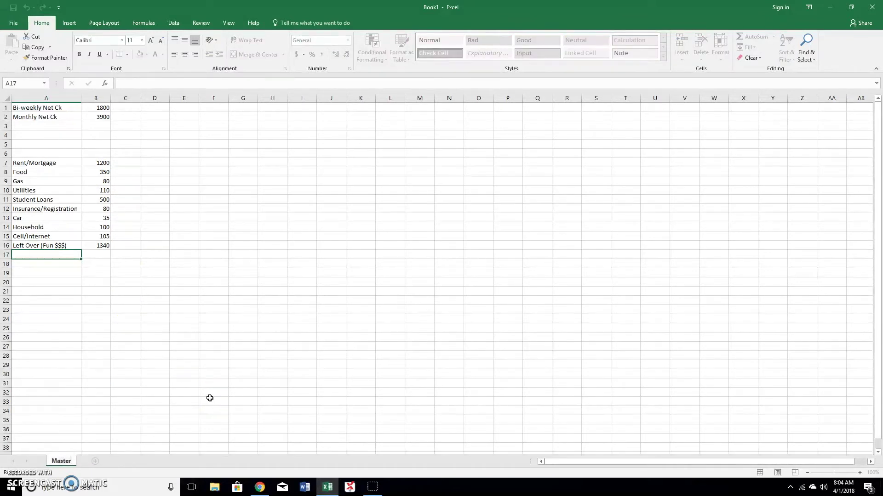
{"action": "key", "text": "Return"}
Copy the expense list in A6:B16 and paste it as values starting at G6.
{"action": "left_click_drag", "start_coordinate": [103, 245], "coordinate": [24, 156]}
{"action": "right_click", "coordinate": [69, 168]}
{"action": "left_click", "coordinate": [76, 182]}
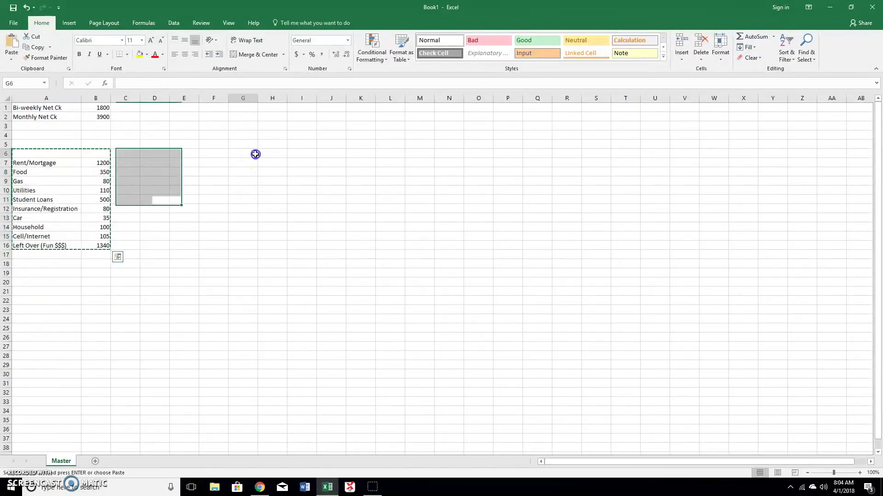
{"action": "right_click", "coordinate": [240, 153]}
{"action": "left_click", "coordinate": [271, 199]}
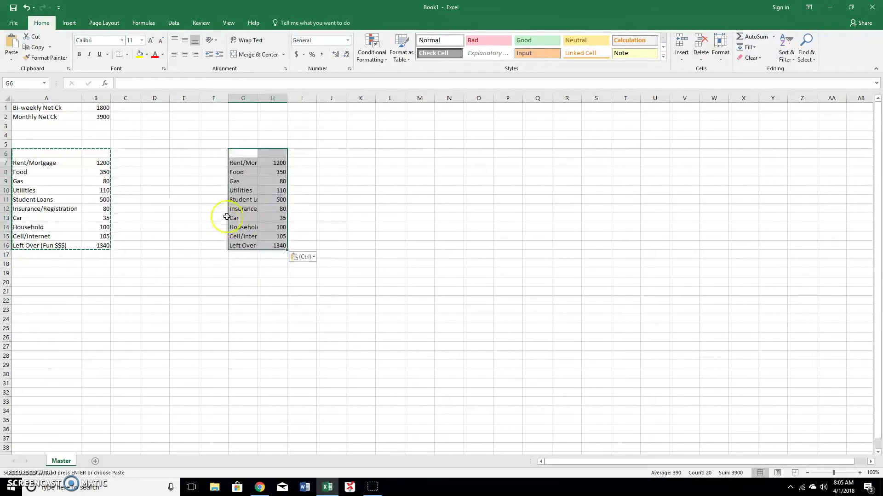
Autofit column G to its labels, paste the source formatting onto the copied list, and end copy mode.
{"action": "double_click", "coordinate": [258, 98]}
{"action": "right_click", "coordinate": [247, 151]}
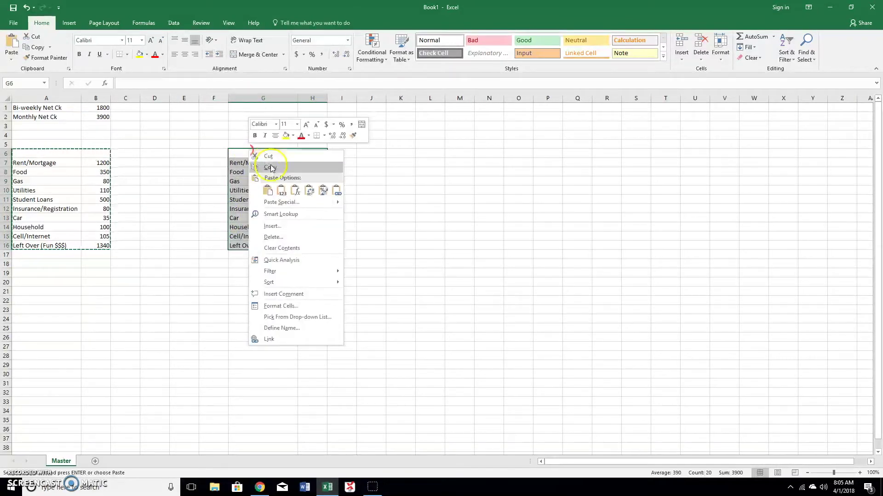
{"action": "left_click", "coordinate": [321, 189]}
{"action": "left_click", "coordinate": [252, 300]}
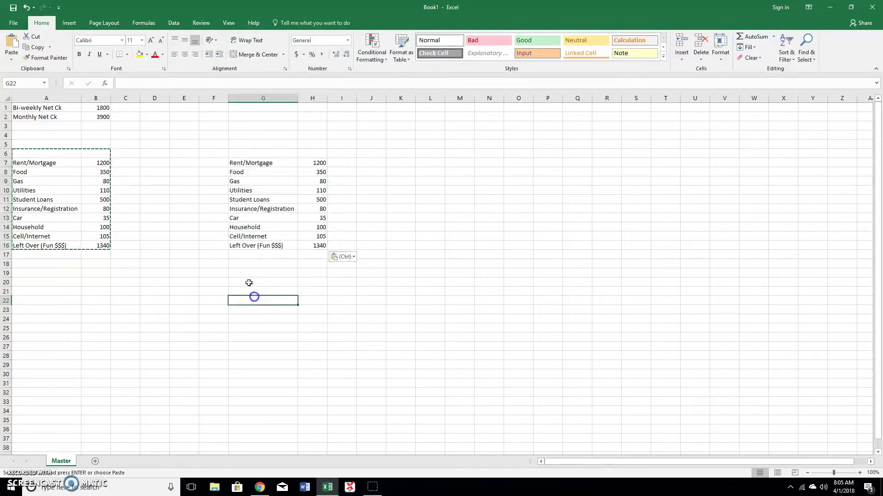
{"action": "key", "text": "Escape"}
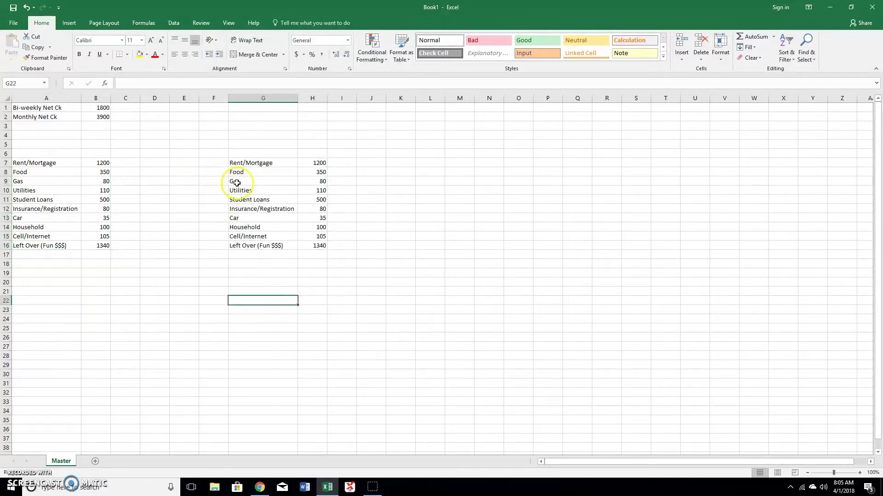
Enter =B7*12 in H7 to annualize the rent, and fill the formula down through H16.
{"action": "left_click", "coordinate": [318, 162]}
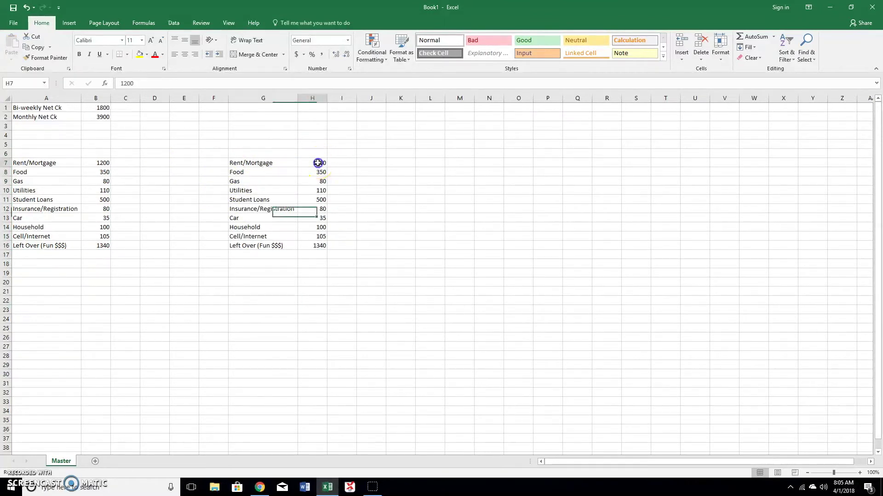
{"action": "type", "text": "="}
{"action": "left_click", "coordinate": [94, 163]}
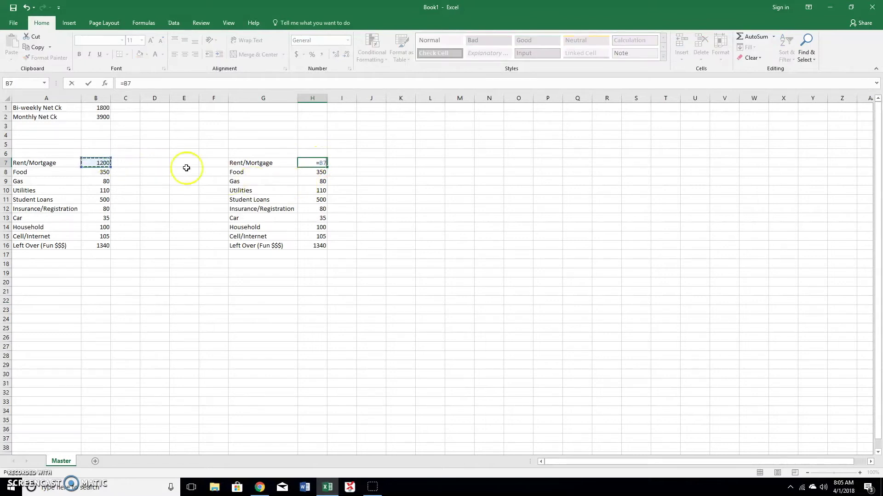
{"action": "type", "text": "*12"}
{"action": "key", "text": "ctrl+Return"}
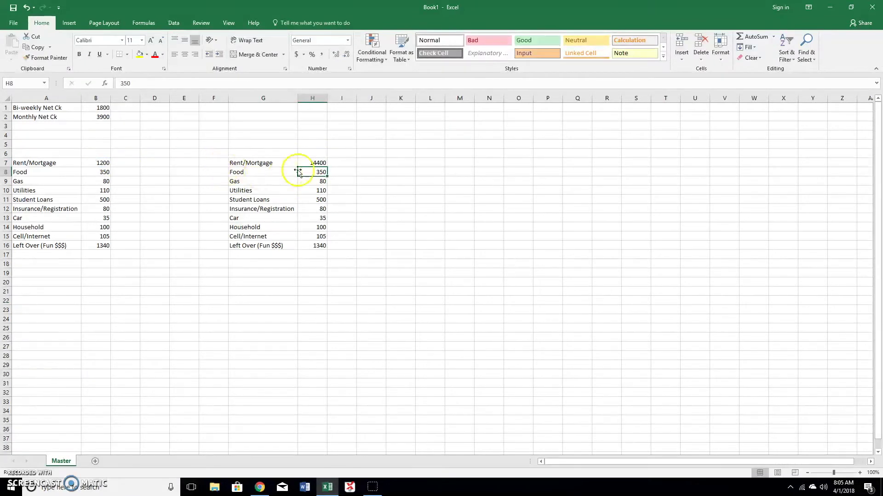
{"action": "left_click_drag", "start_coordinate": [327, 168], "coordinate": [324, 248]}
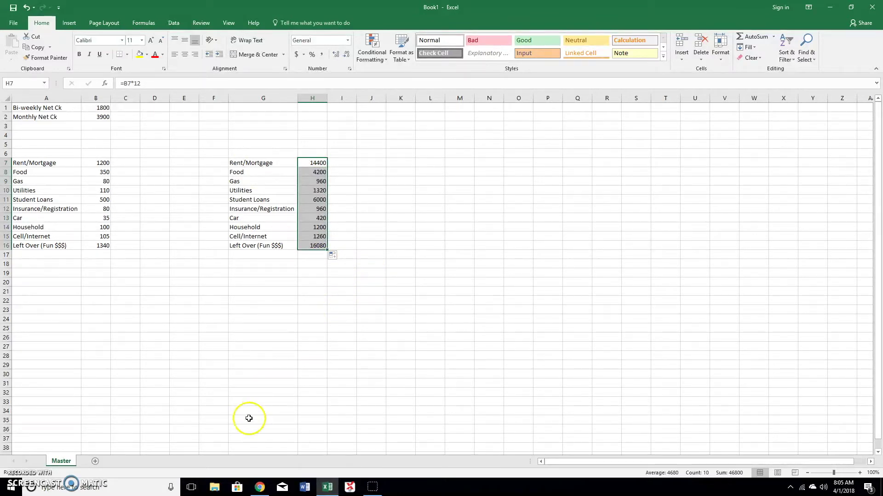
Add a new worksheet, place it before Master, and name it March.
{"action": "left_click", "coordinate": [95, 461]}
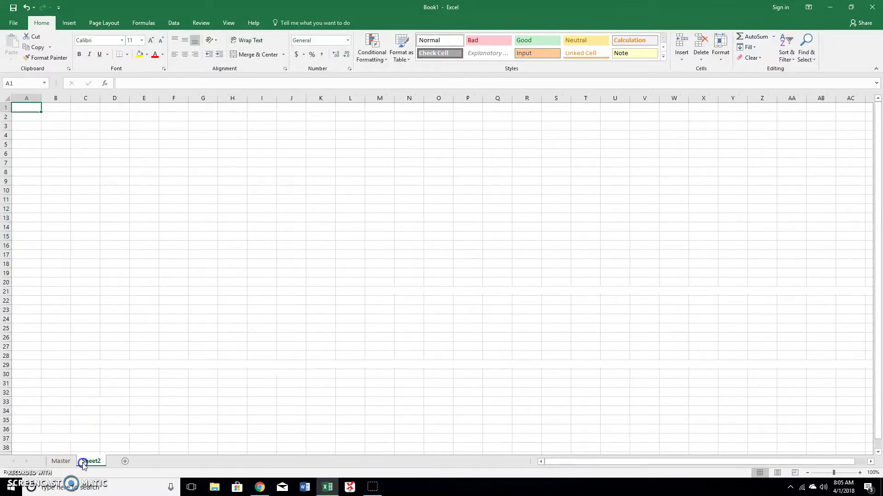
{"action": "left_click_drag", "start_coordinate": [49, 464], "coordinate": [48, 462]}
{"action": "right_click", "coordinate": [51, 461]}
{"action": "left_click", "coordinate": [65, 374]}
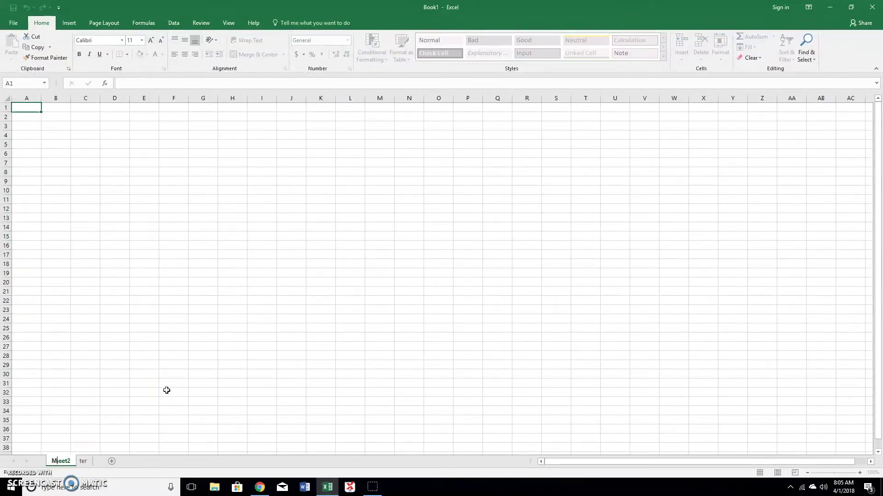
{"action": "key", "text": "Return"}
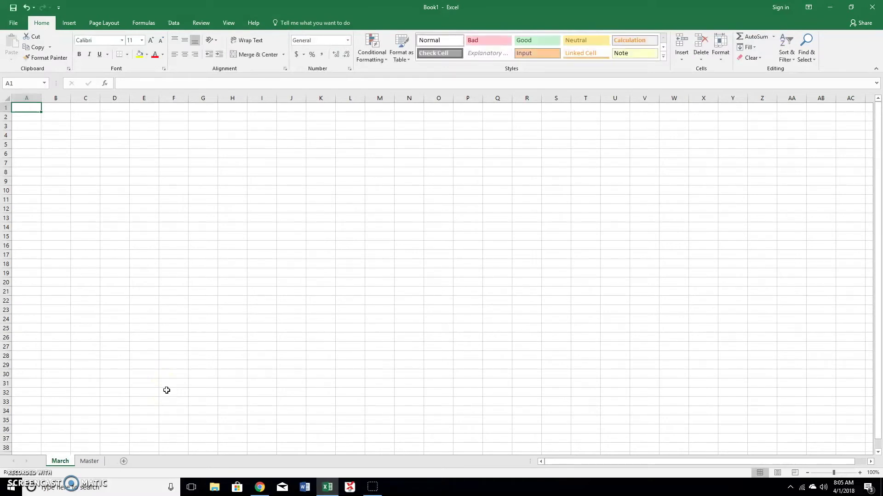
Copy the expense list A7:B16 from Master and paste it with formulas into March at L23 and again at P23.
{"action": "left_click", "coordinate": [88, 462]}
{"action": "left_click_drag", "start_coordinate": [99, 242], "coordinate": [44, 164]}
{"action": "right_click", "coordinate": [46, 164]}
{"action": "left_click", "coordinate": [85, 187]}
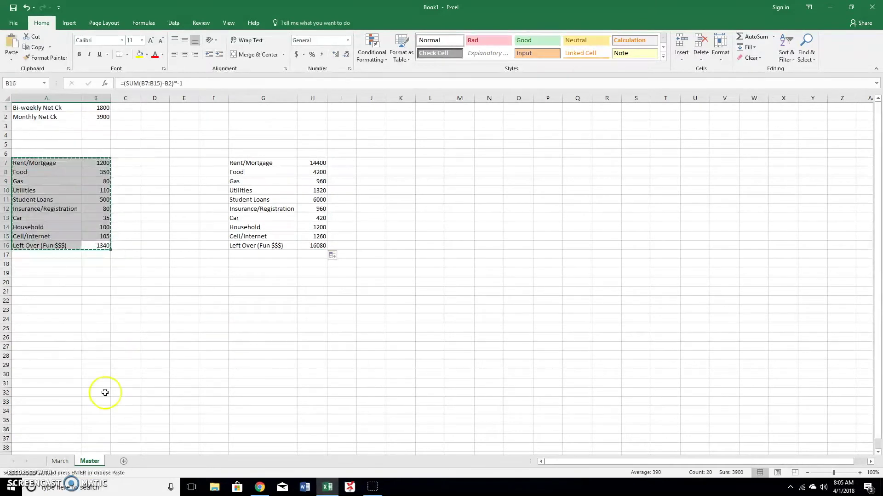
{"action": "left_click", "coordinate": [60, 461]}
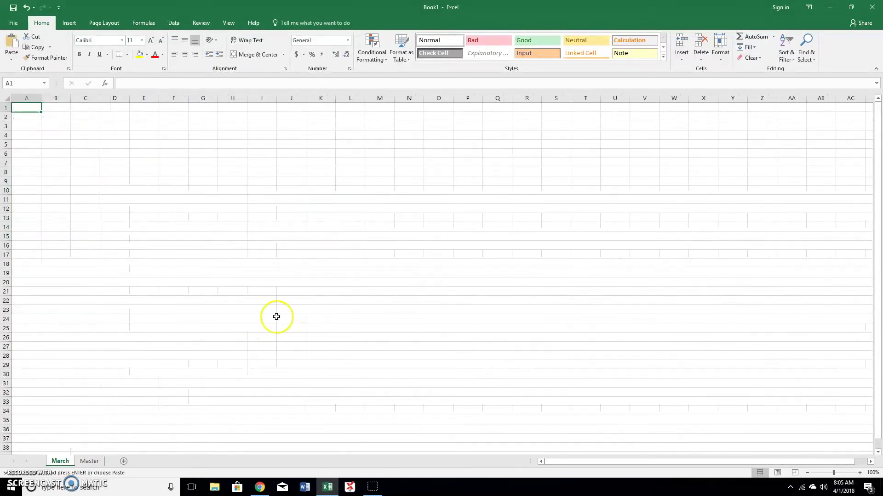
{"action": "left_click", "coordinate": [361, 316]}
{"action": "right_click", "coordinate": [357, 307]}
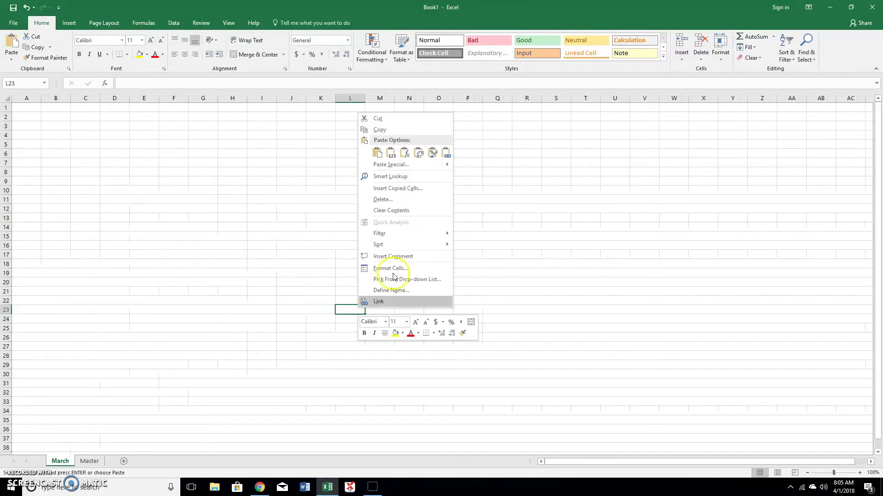
{"action": "left_click", "coordinate": [404, 155]}
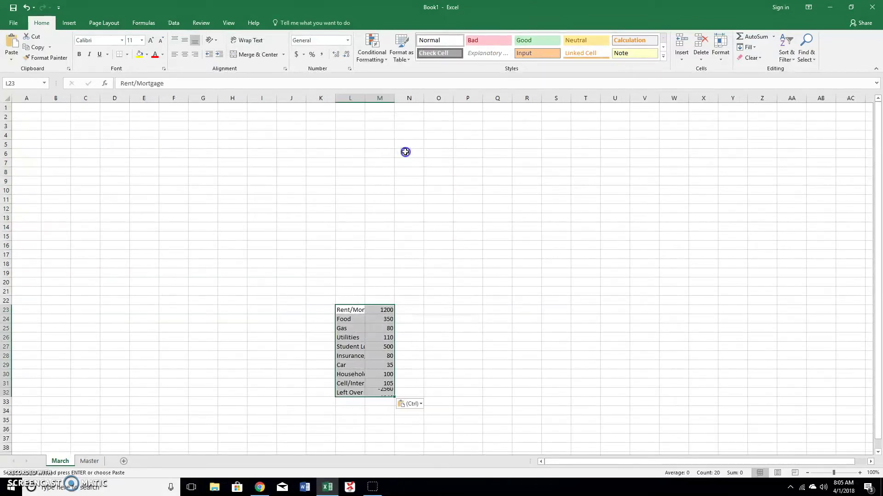
{"action": "right_click", "coordinate": [474, 309]}
{"action": "left_click", "coordinate": [525, 153]}
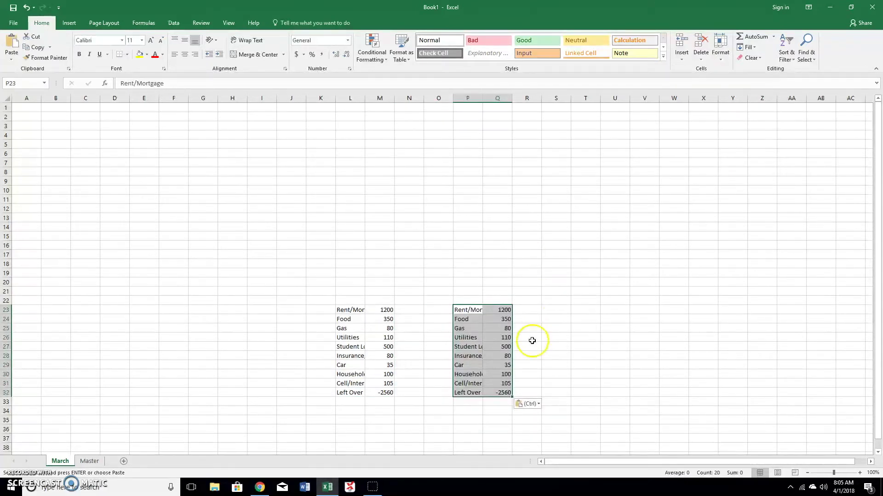
Clear the amounts in M23:M32 beside the first copied expense list, leaving its category labels in place.
{"action": "left_click", "coordinate": [546, 329]}
{"action": "left_click_drag", "start_coordinate": [498, 310], "coordinate": [506, 391]}
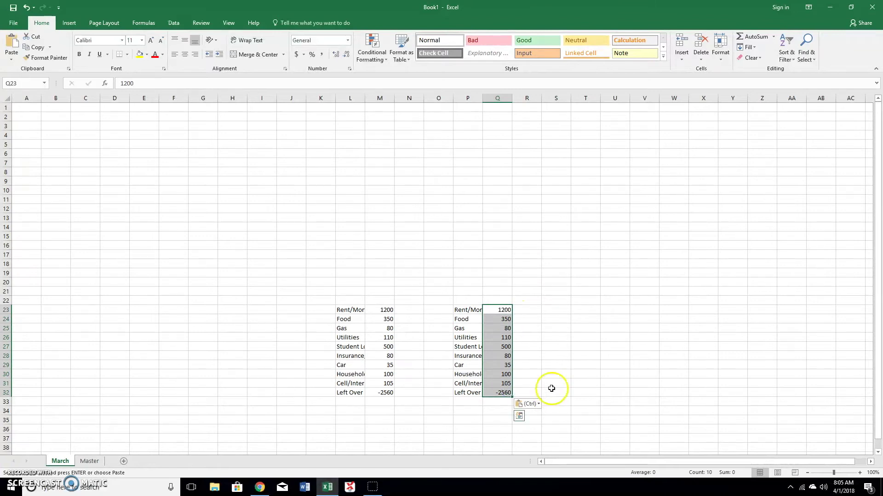
{"action": "left_click_drag", "start_coordinate": [379, 310], "coordinate": [384, 390]}
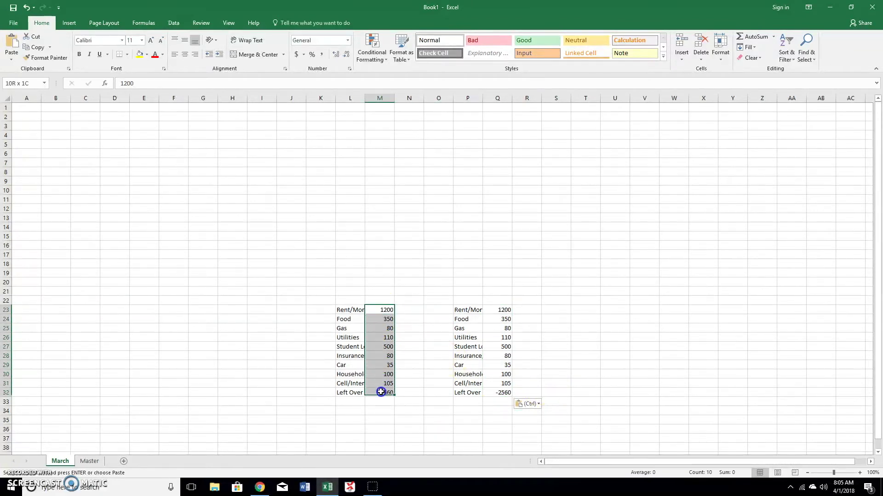
{"action": "key", "text": "Delete"}
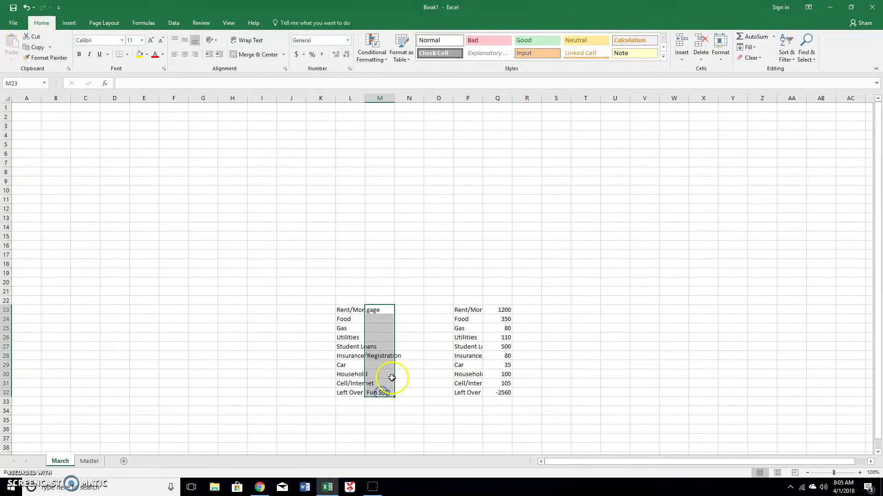
Autofit columns L, P and Q to the contents of the two expense lists.
{"action": "double_click", "coordinate": [365, 98]}
{"action": "double_click", "coordinate": [552, 98]}
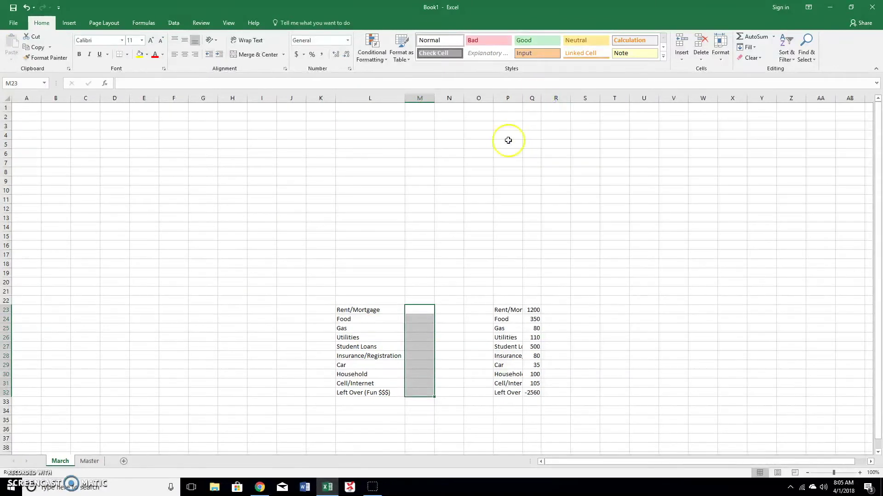
{"action": "left_click", "coordinate": [541, 97]}
{"action": "left_click", "coordinate": [516, 98]}
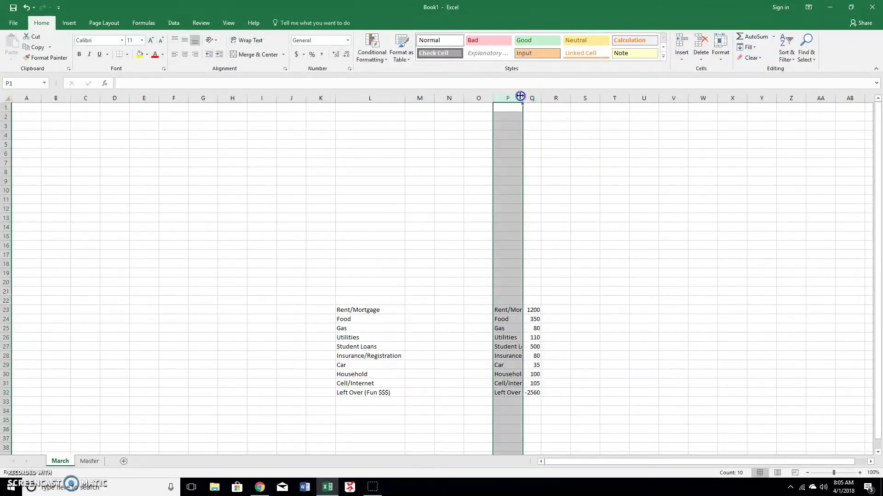
{"action": "double_click", "coordinate": [522, 98]}
Enter the headings Date, Category and Amount in cells A1, B1 and C1.
{"action": "left_click", "coordinate": [39, 108]}
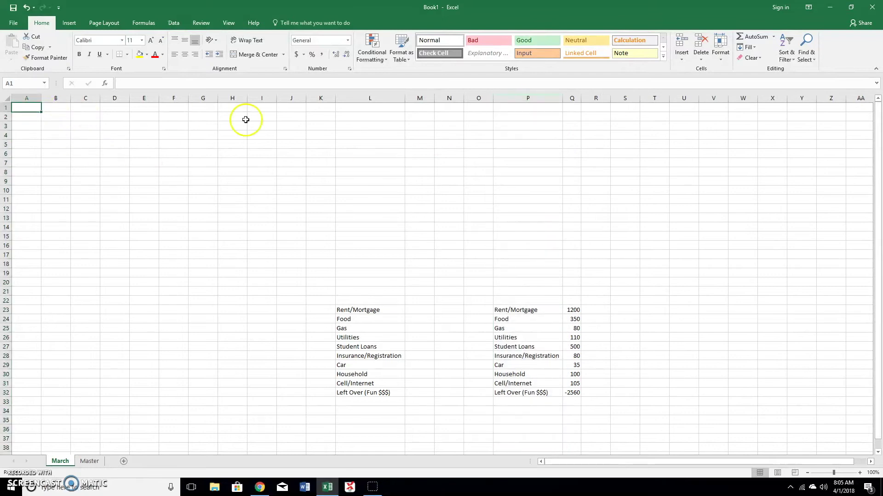
{"action": "type", "text": "Da"}
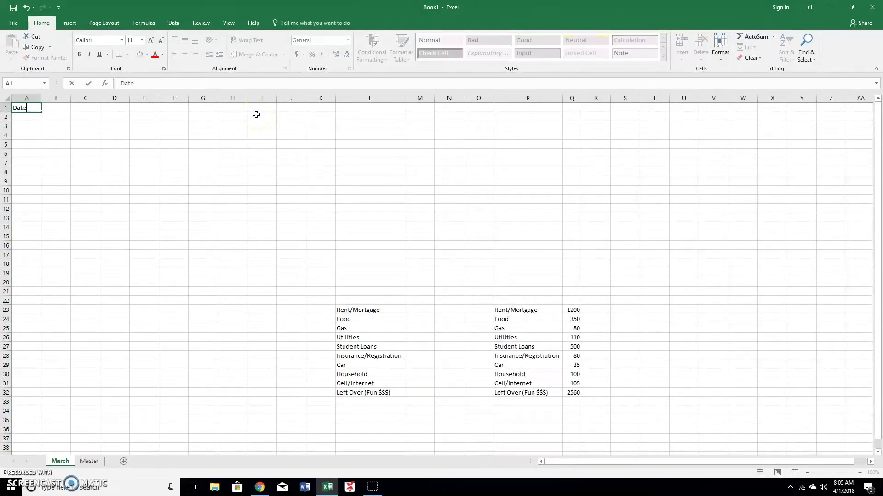
{"action": "type", "text": "te"}
{"action": "key", "text": "Tab"}
{"action": "type", "text": "Cat"}
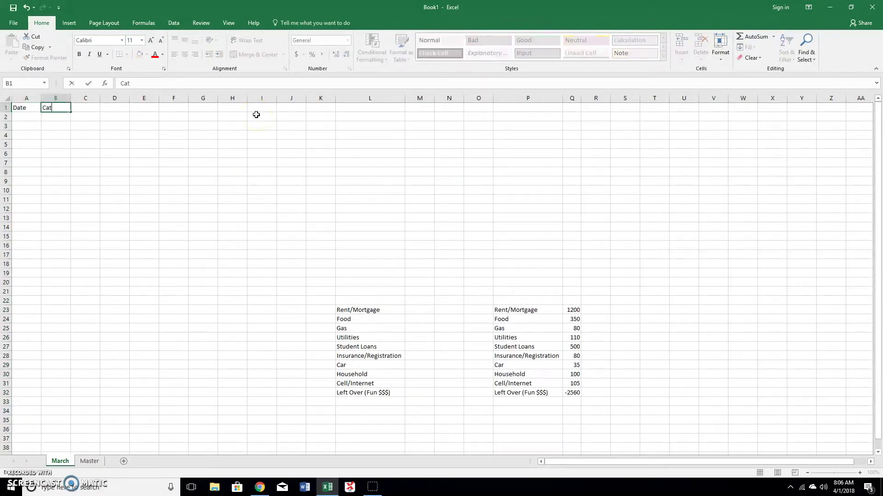
{"action": "key", "text": "Tab"}
{"action": "type", "text": "Amount"}
{"action": "key", "text": "Return"}
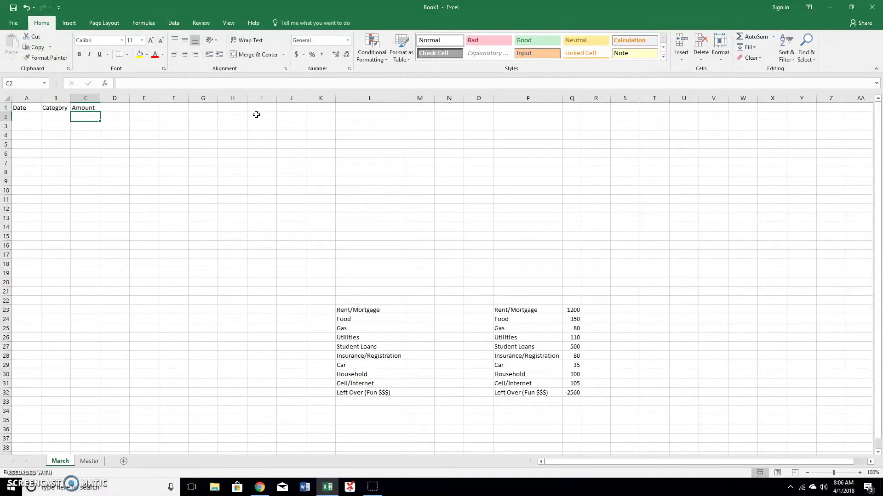
Enter =SUMIF(B:B,L23,C:C) in M23 to total the Rent/Mortgage amounts, and fill the formula down through M32.
{"action": "left_click", "coordinate": [418, 312]}
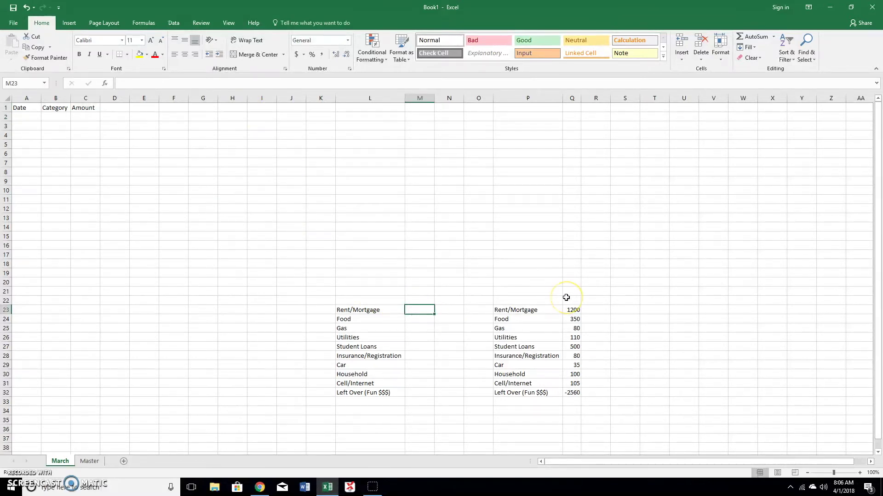
{"action": "type", "text": "="}
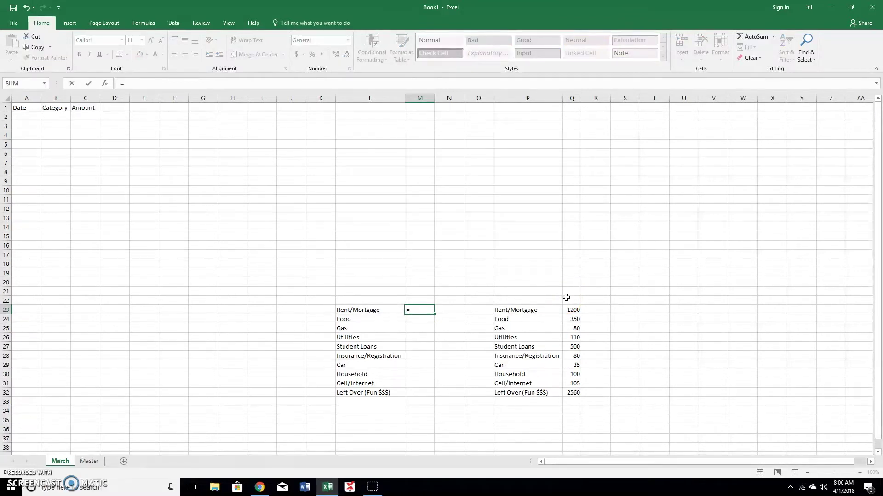
{"action": "type", "text": "sum"}
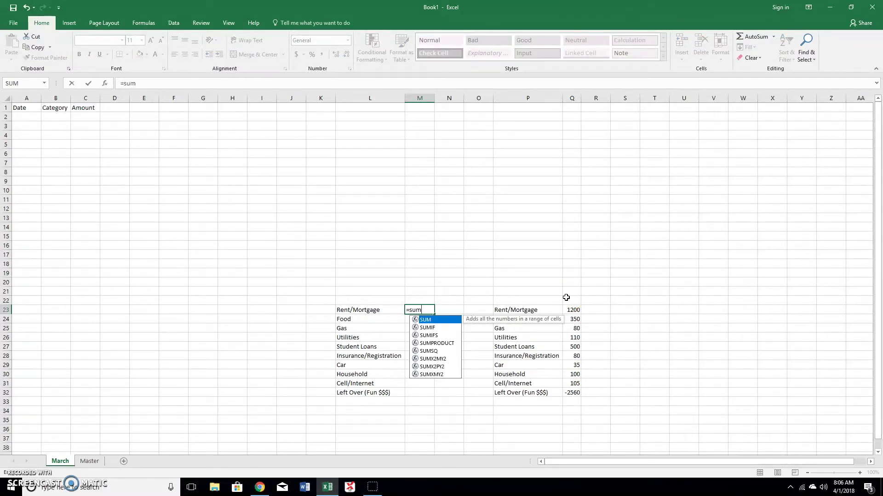
{"action": "type", "text": "if("}
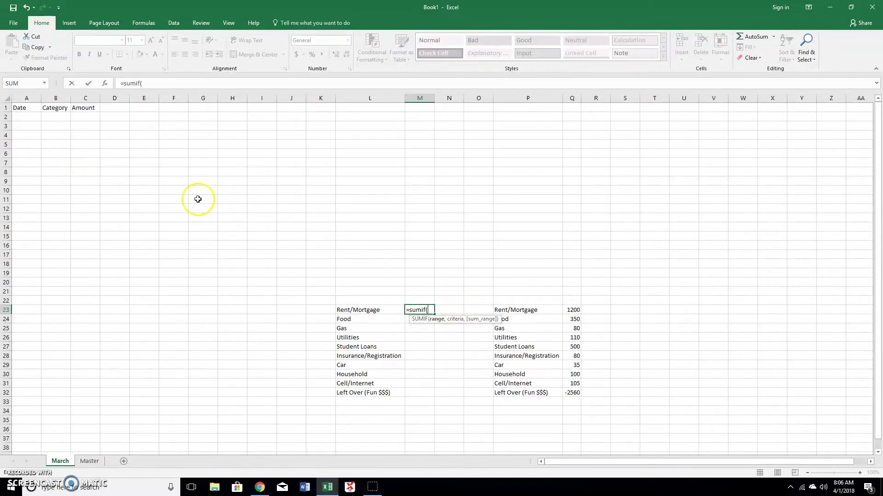
{"action": "left_click", "coordinate": [56, 98]}
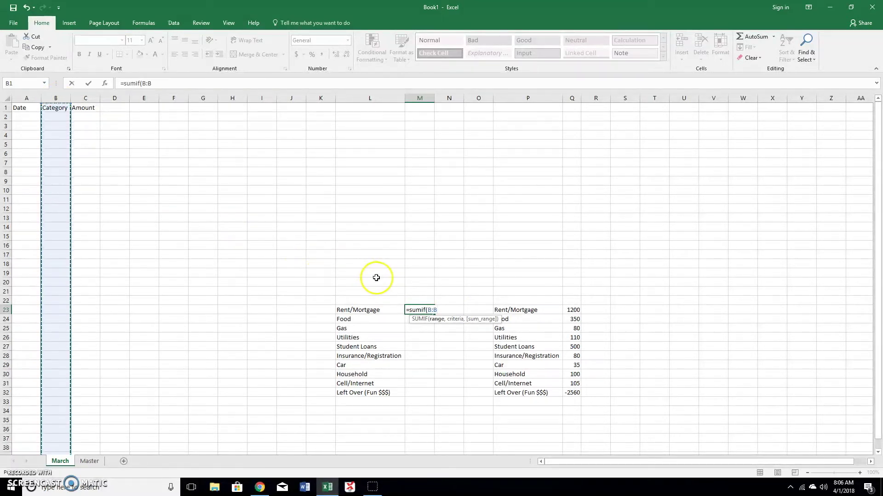
{"action": "type", "text": ","}
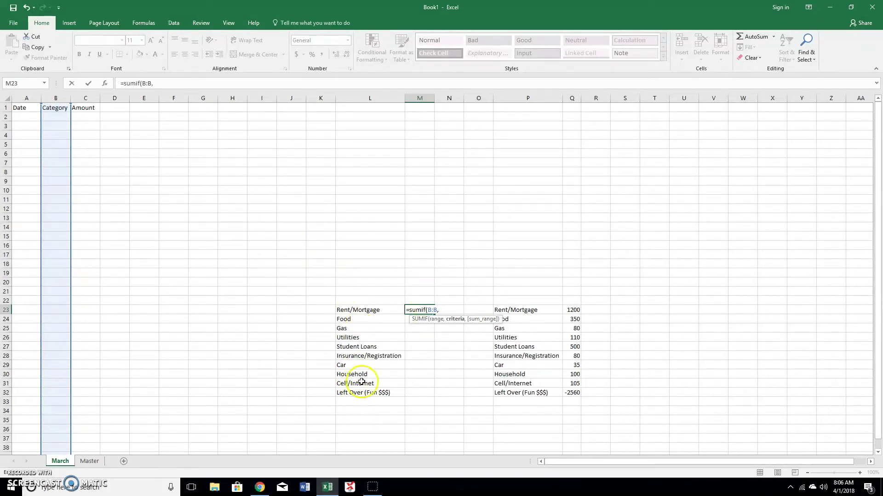
{"action": "left_click", "coordinate": [367, 312]}
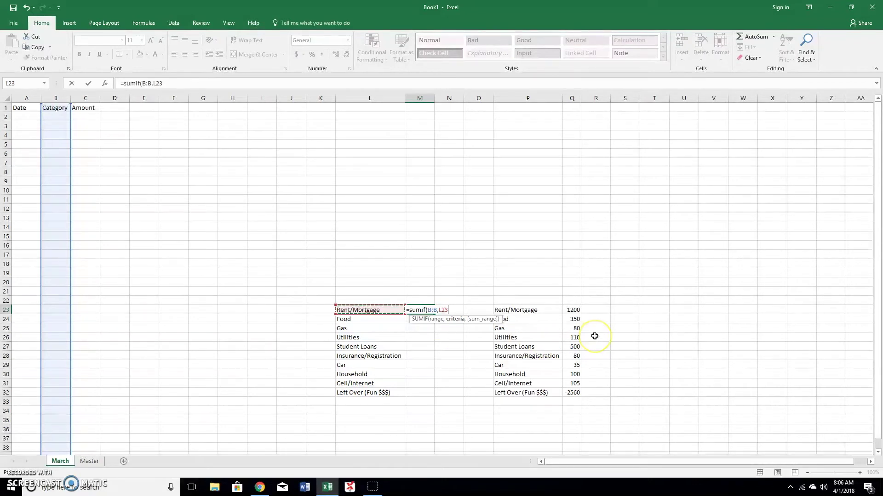
{"action": "type", "text": ","}
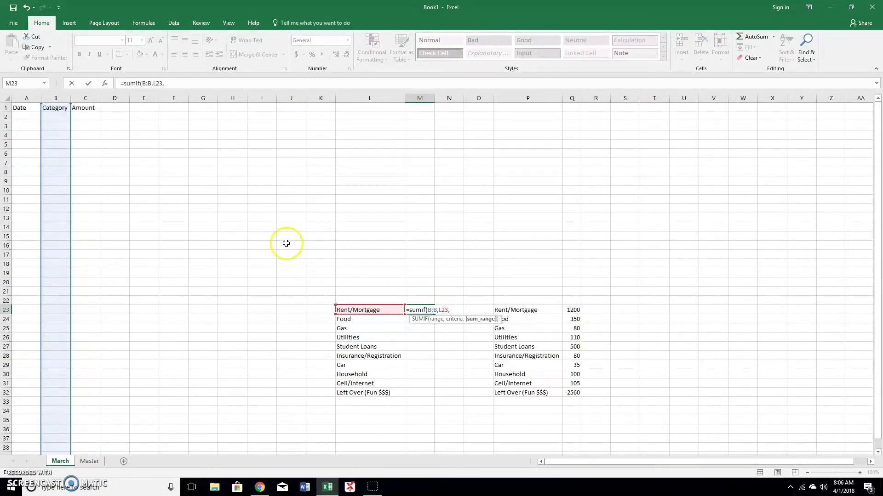
{"action": "left_click", "coordinate": [85, 98]}
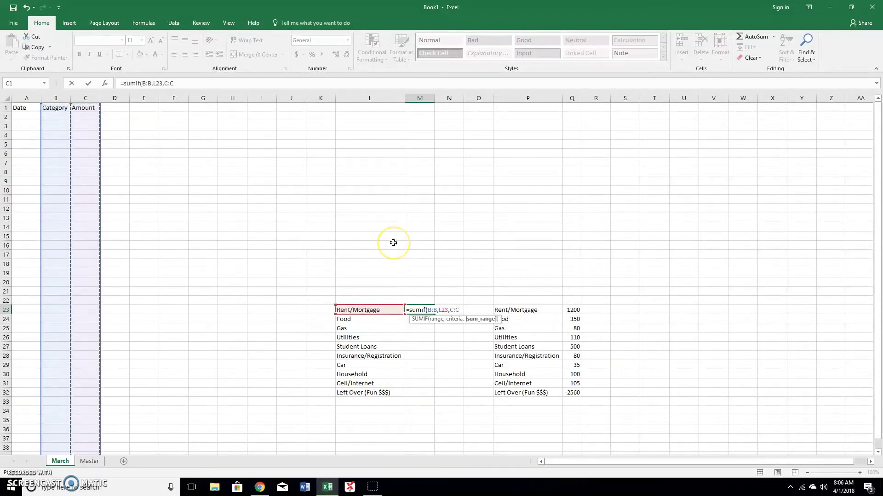
{"action": "type", "text": ")"}
{"action": "key", "text": "Return"}
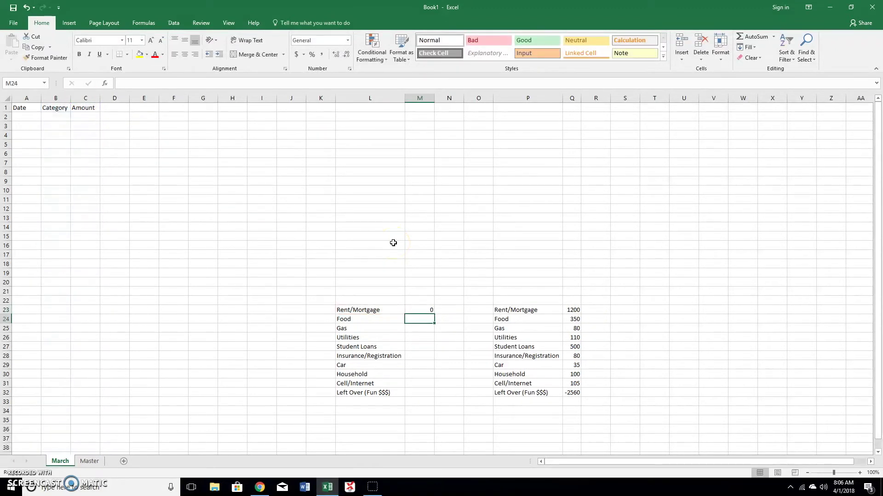
{"action": "left_click", "coordinate": [429, 311]}
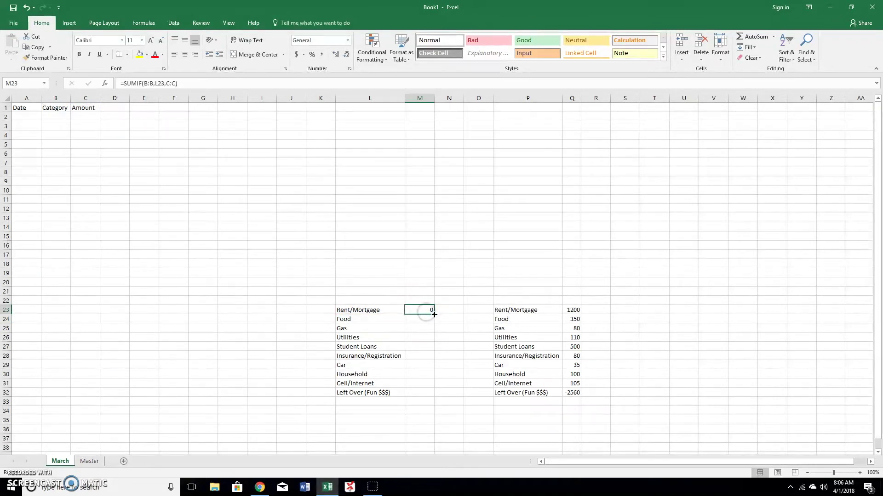
{"action": "double_click", "coordinate": [434, 315]}
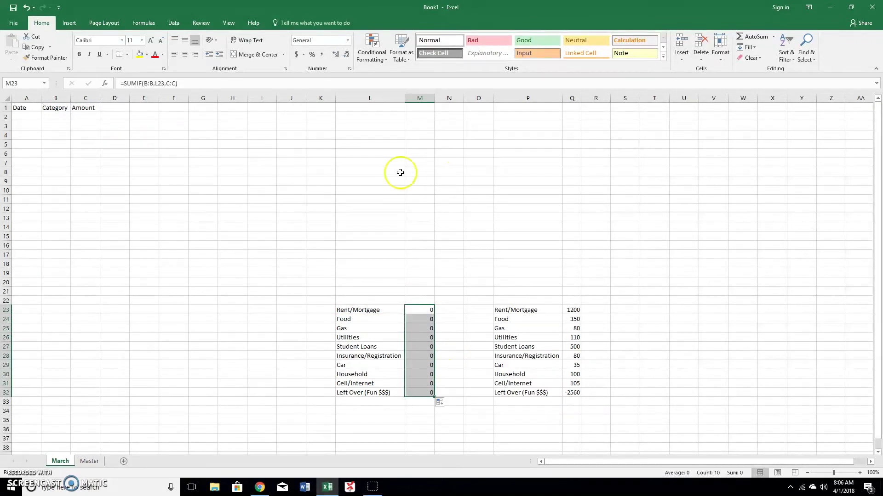
Apply the comma number style to the whole March sheet, and format column A as Short Date.
{"action": "left_click", "coordinate": [9, 98]}
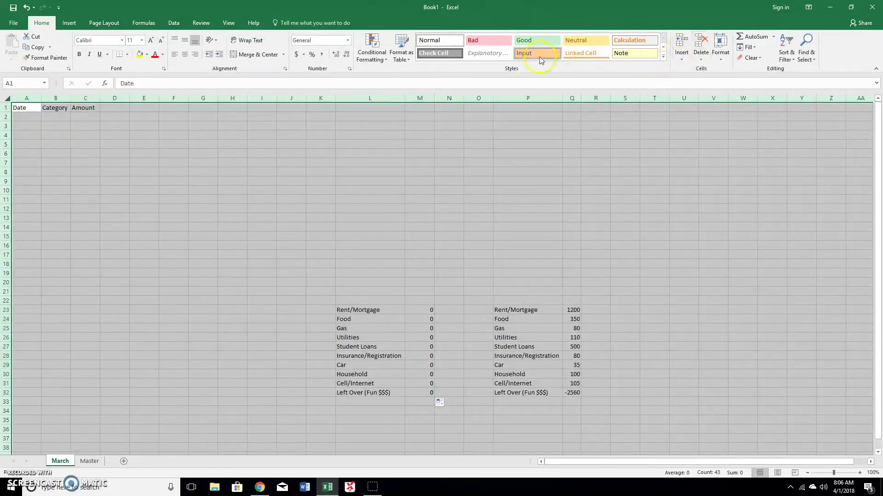
{"action": "left_click", "coordinate": [322, 54]}
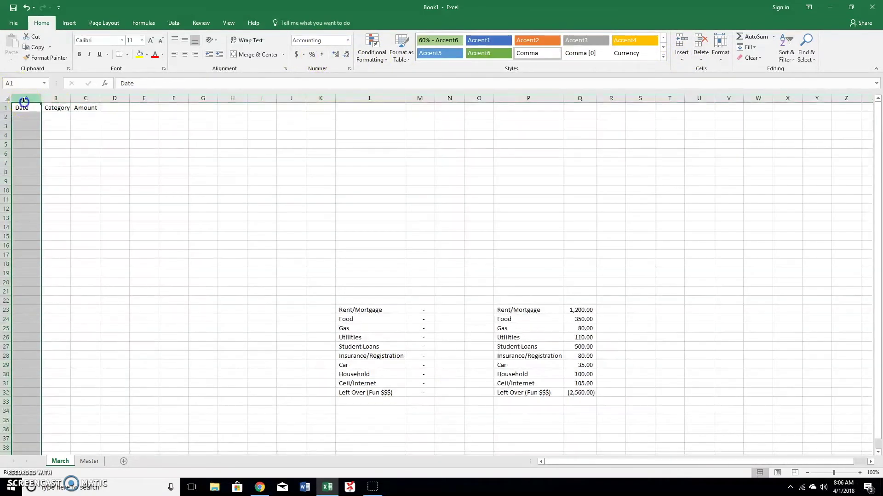
{"action": "left_click", "coordinate": [23, 98]}
{"action": "left_click", "coordinate": [348, 42]}
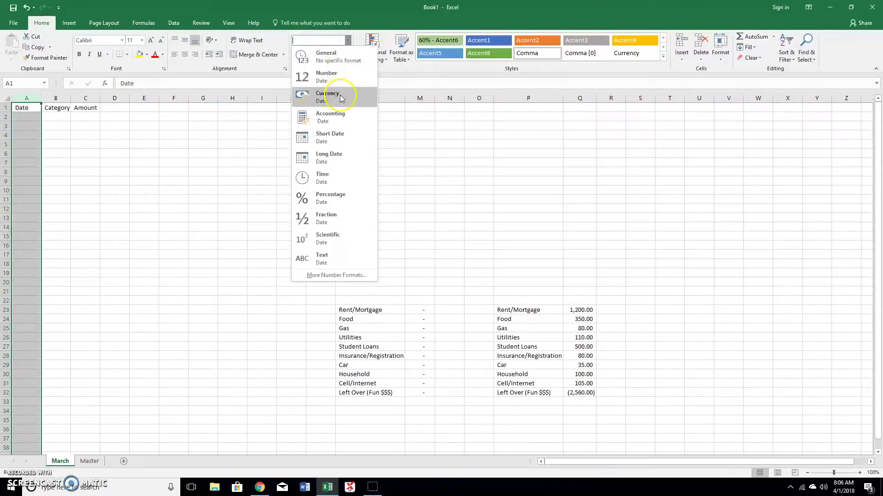
{"action": "left_click", "coordinate": [335, 137]}
{"action": "left_click", "coordinate": [197, 143]}
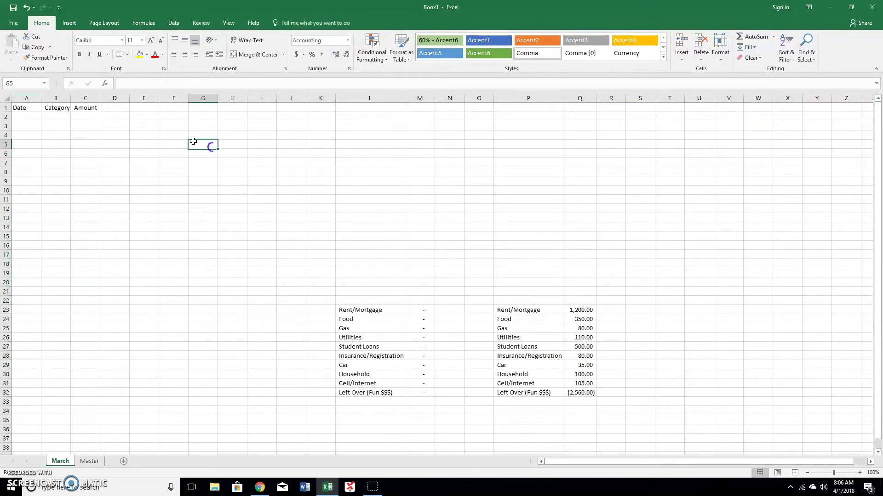
Widen column B slightly so the Category heading has more room.
{"action": "left_click_drag", "start_coordinate": [70, 98], "coordinate": [78, 98]}
{"action": "left_click", "coordinate": [61, 116]}
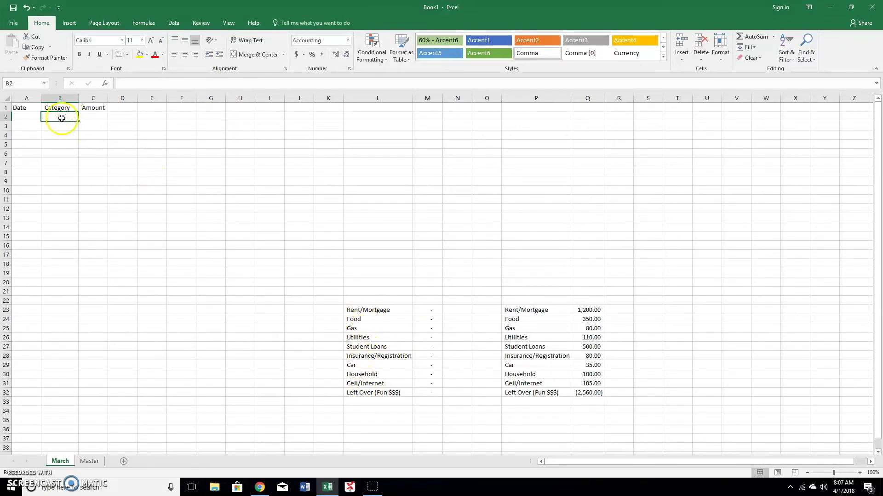
{"action": "left_click", "coordinate": [59, 98]}
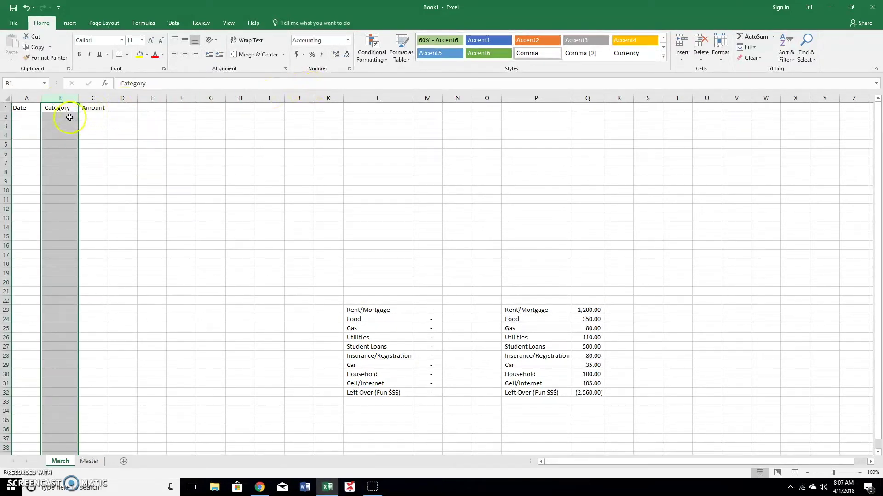
{"action": "left_click", "coordinate": [62, 107]}
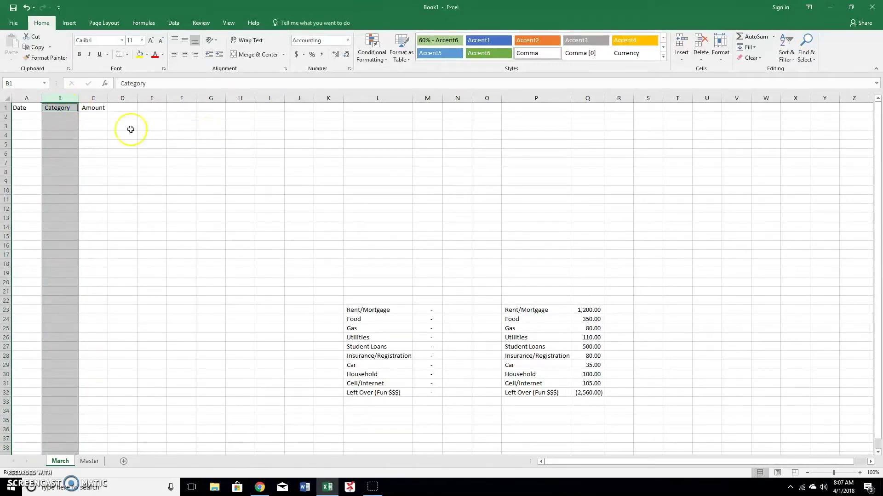
{"action": "left_click", "coordinate": [88, 126]}
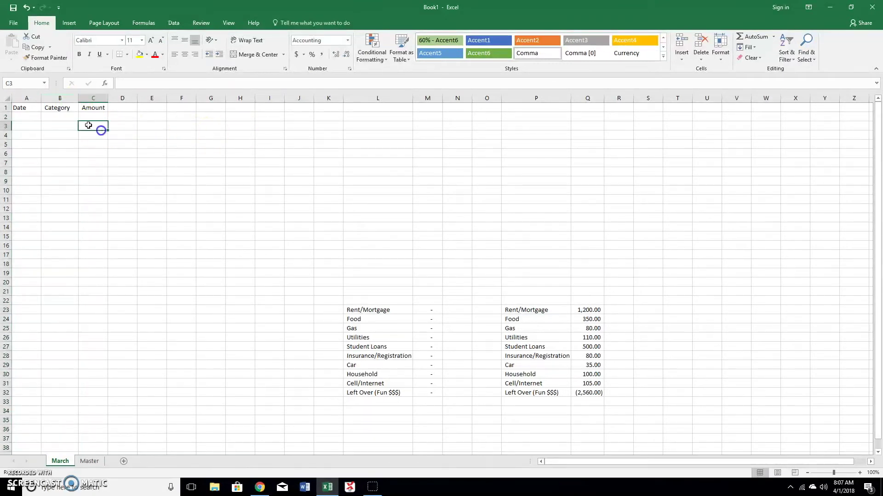
Add data validation that allows a List to the Category cells from B2 down to about row 138.
{"action": "left_click", "coordinate": [65, 116]}
{"action": "scroll", "coordinate": [88, 153], "scroll_direction": "down", "scroll_amount": 20}
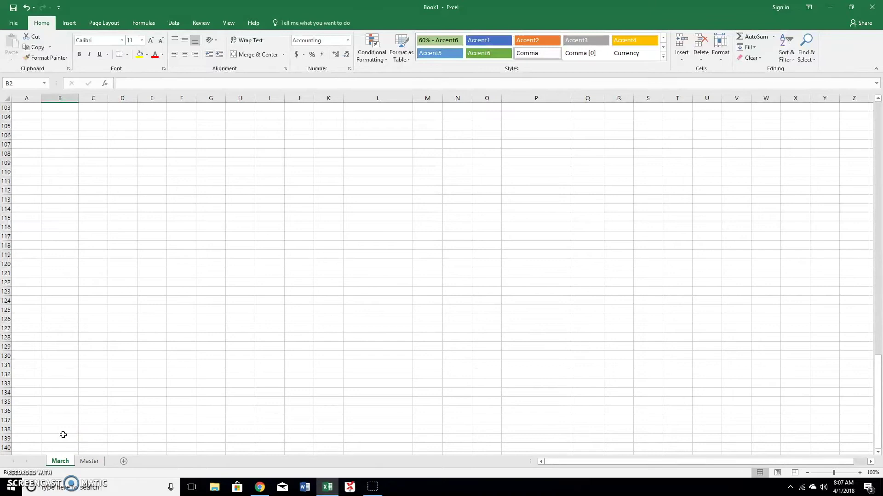
{"action": "left_click", "coordinate": [63, 435], "text": "shift"}
{"action": "scroll", "coordinate": [74, 357], "scroll_direction": "up", "scroll_amount": 20}
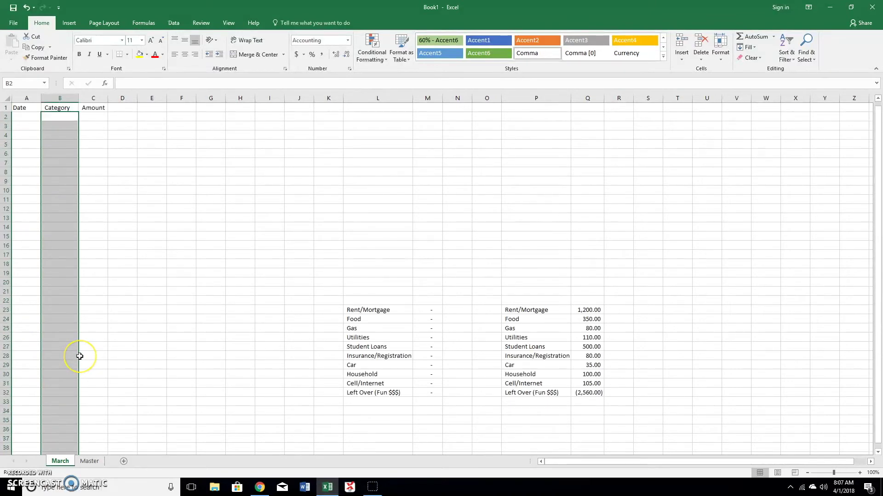
{"action": "scroll", "coordinate": [257, 145], "scroll_direction": "down", "scroll_amount": 1}
{"action": "scroll", "coordinate": [276, 124], "scroll_direction": "up", "scroll_amount": 1}
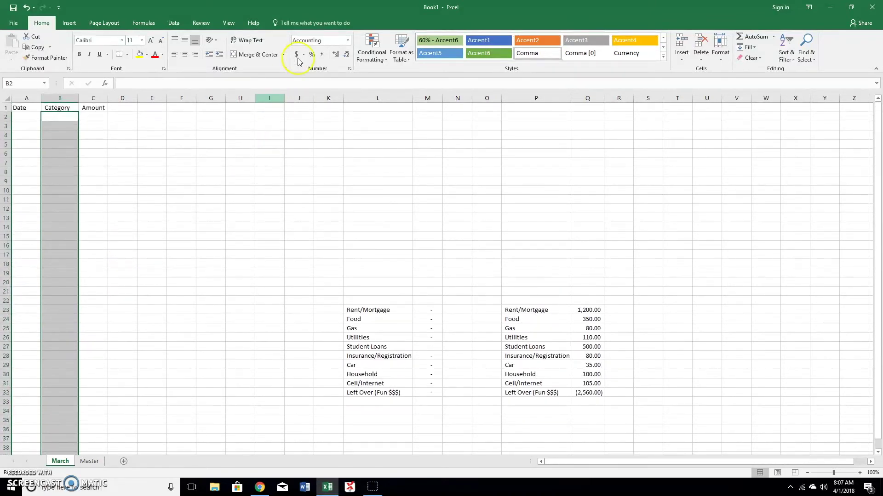
{"action": "left_click", "coordinate": [173, 23]}
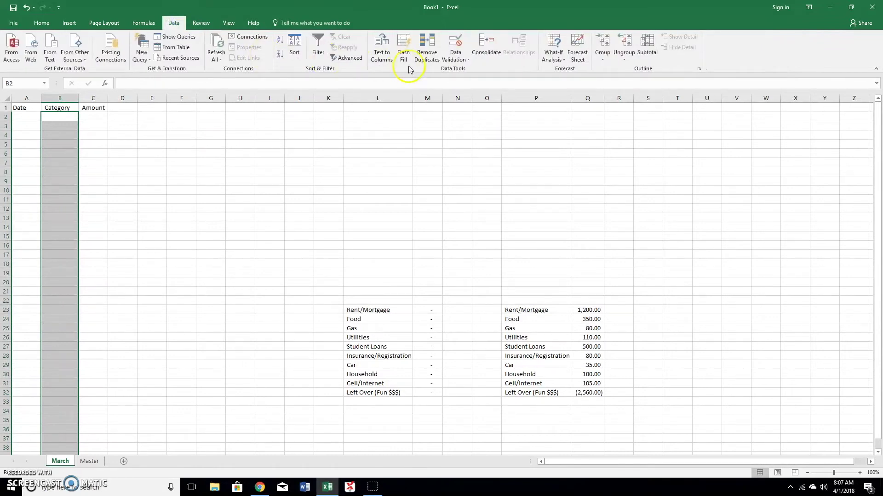
{"action": "left_click", "coordinate": [466, 45]}
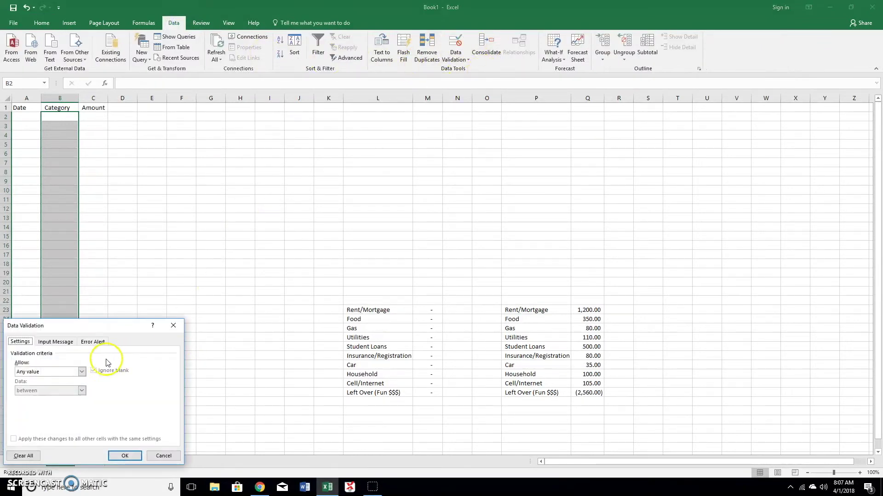
{"action": "left_click", "coordinate": [82, 371]}
{"action": "left_click", "coordinate": [21, 398]}
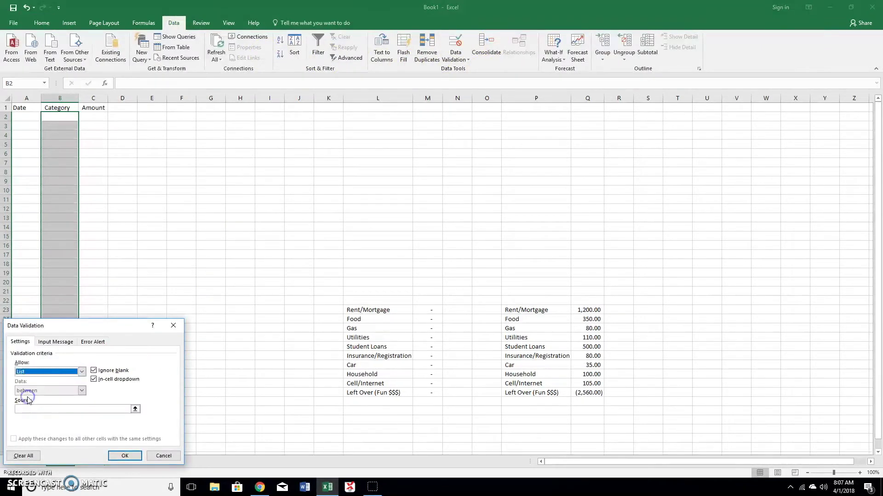
Turn off Ignore blank and set the validation list source to =$L$23:$L$32.
{"action": "left_click", "coordinate": [109, 371]}
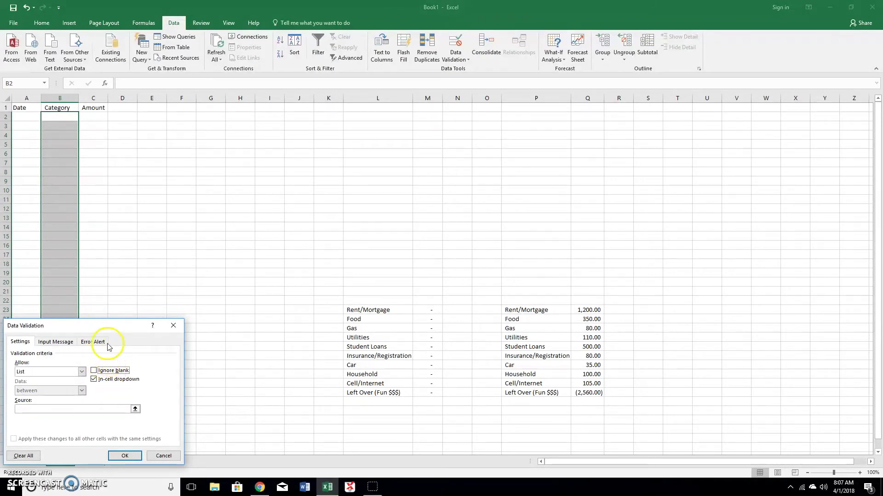
{"action": "left_click", "coordinate": [135, 409]}
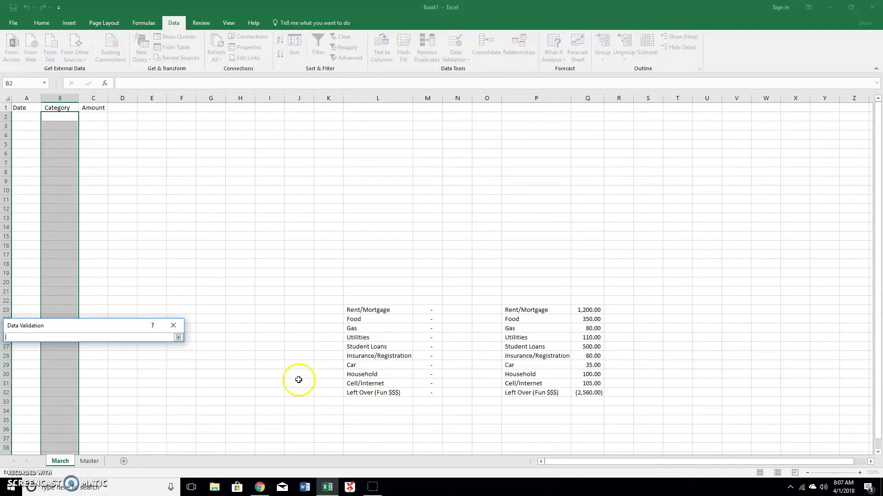
{"action": "left_click_drag", "start_coordinate": [364, 309], "coordinate": [369, 392]}
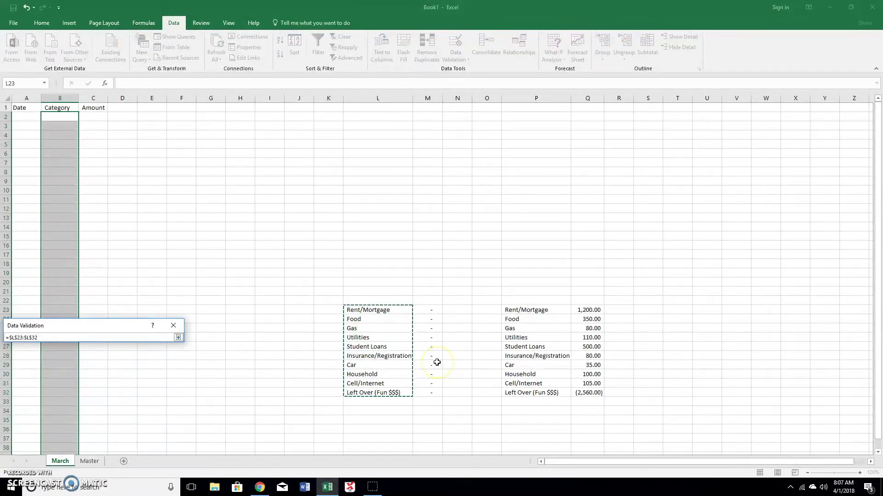
{"action": "key", "text": "Return"}
Set the validation's error alert style to Warning and apply the data validation.
{"action": "left_click", "coordinate": [91, 341]}
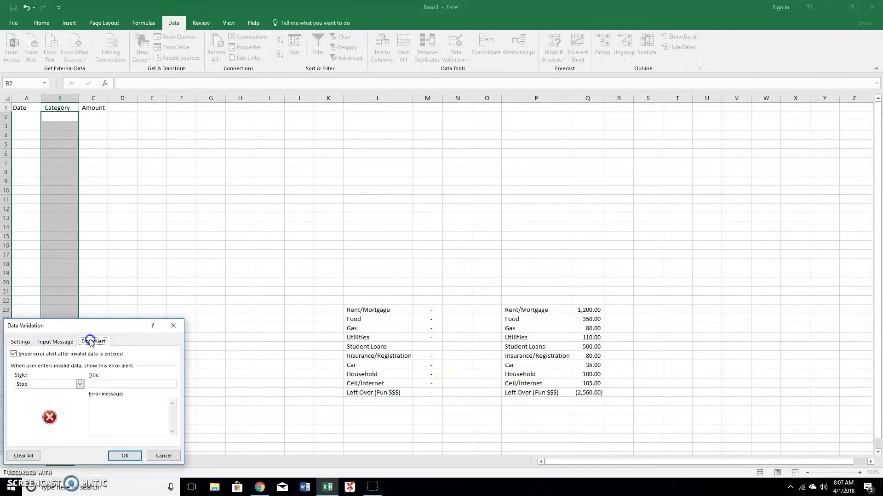
{"action": "left_click", "coordinate": [80, 384]}
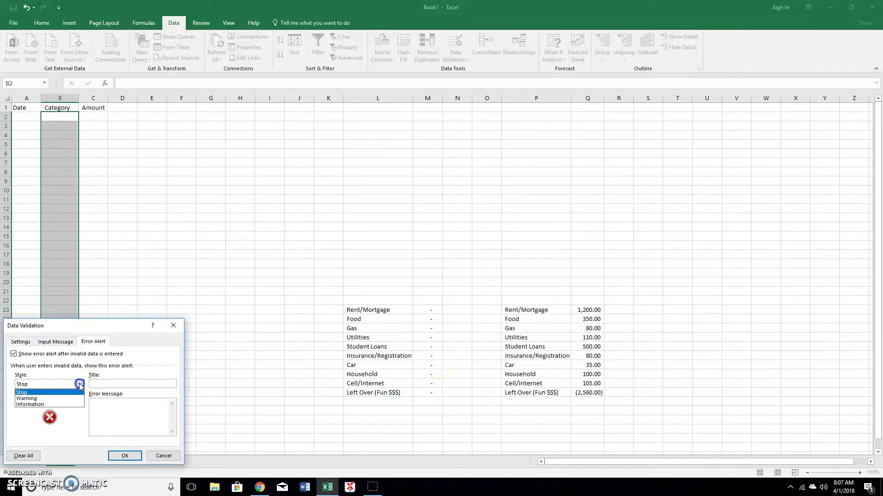
{"action": "left_click", "coordinate": [57, 400]}
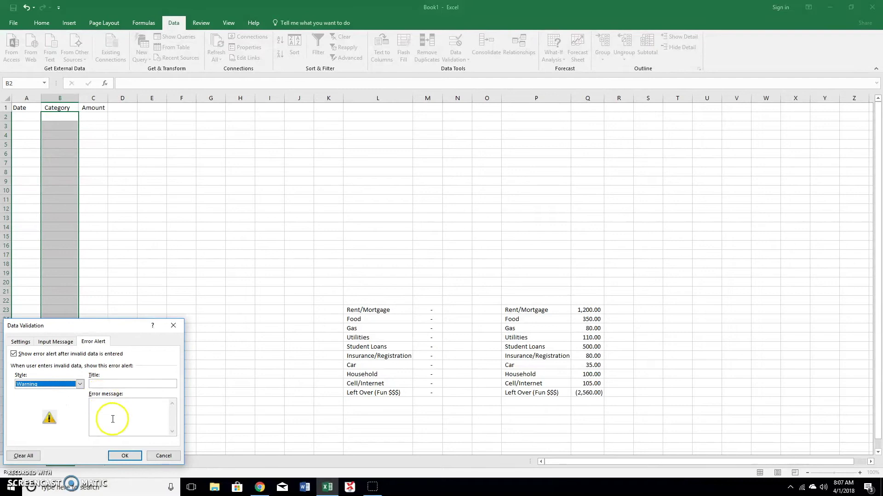
{"action": "left_click", "coordinate": [123, 455]}
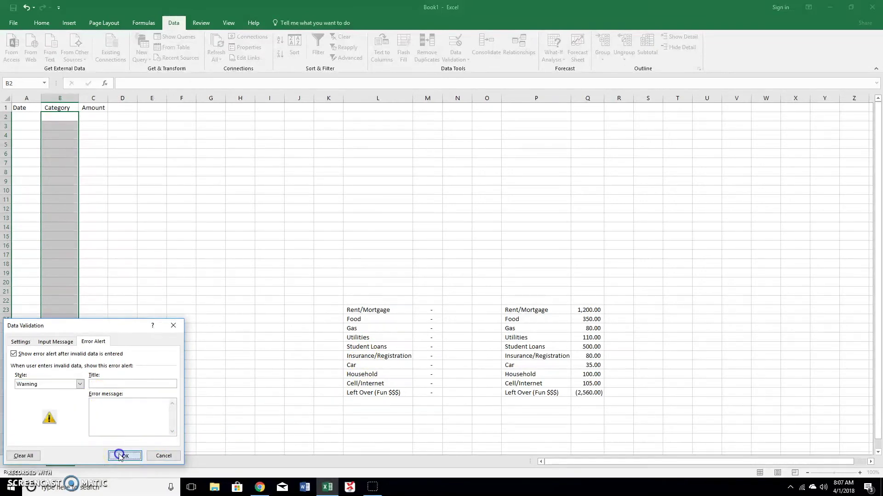
Test the Category validation by entering foos in B2, and cancel the entry.
{"action": "left_click", "coordinate": [84, 118]}
{"action": "left_click", "coordinate": [83, 117]}
{"action": "left_click", "coordinate": [56, 118]}
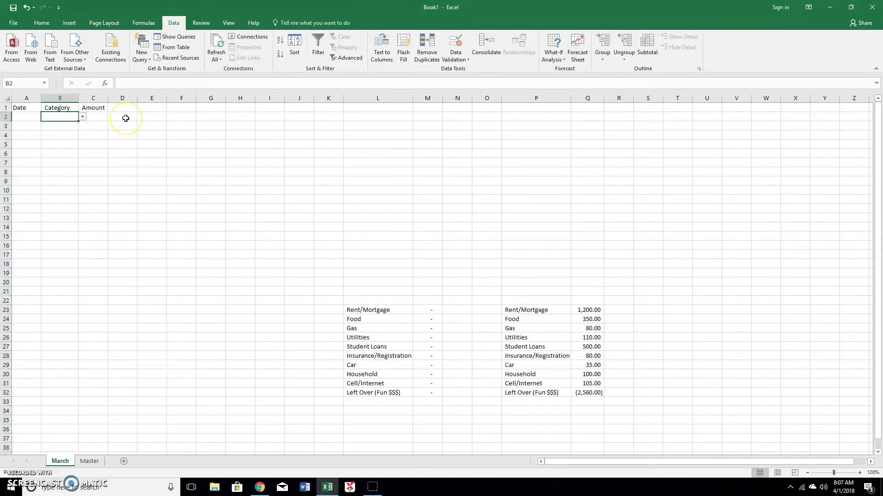
{"action": "type", "text": "foos"}
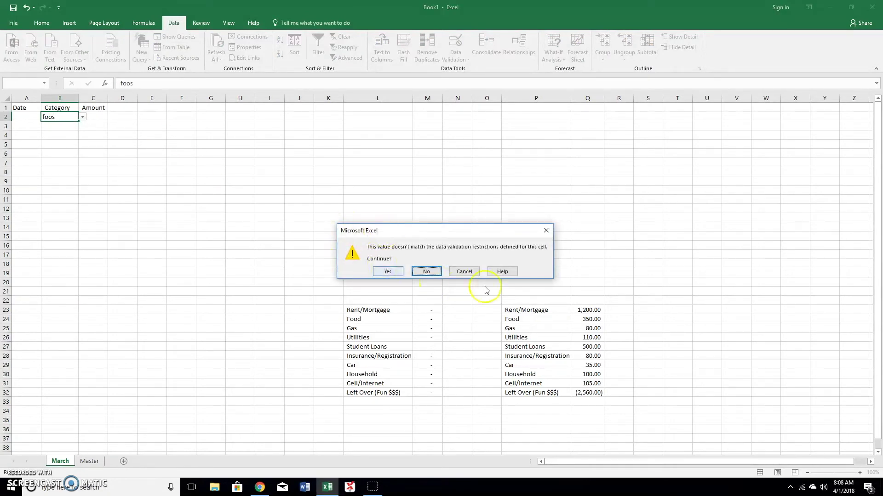
{"action": "left_click", "coordinate": [463, 272]}
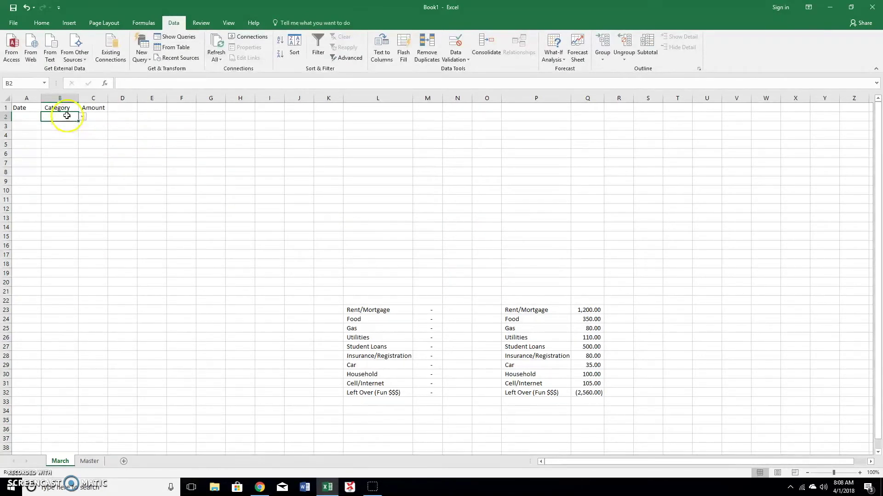
Choose Food from the category list in B2.
{"action": "left_click", "coordinate": [83, 117]}
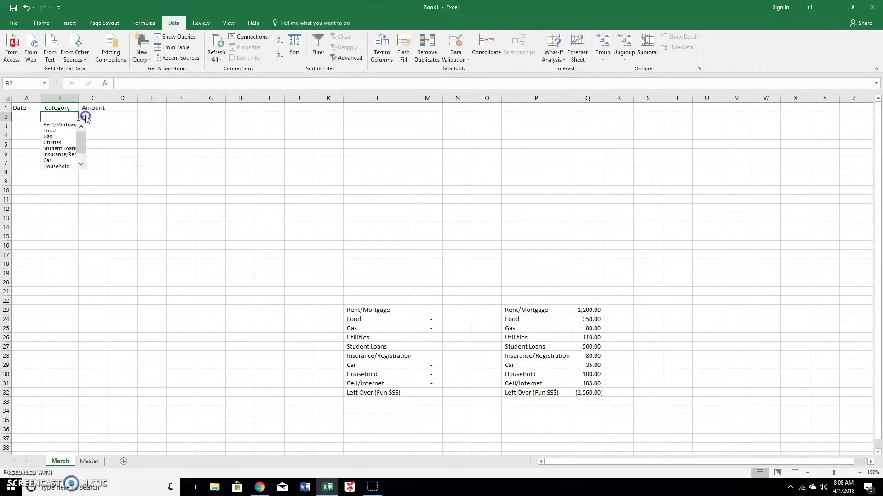
{"action": "left_click", "coordinate": [51, 131]}
{"action": "left_click", "coordinate": [20, 117]}
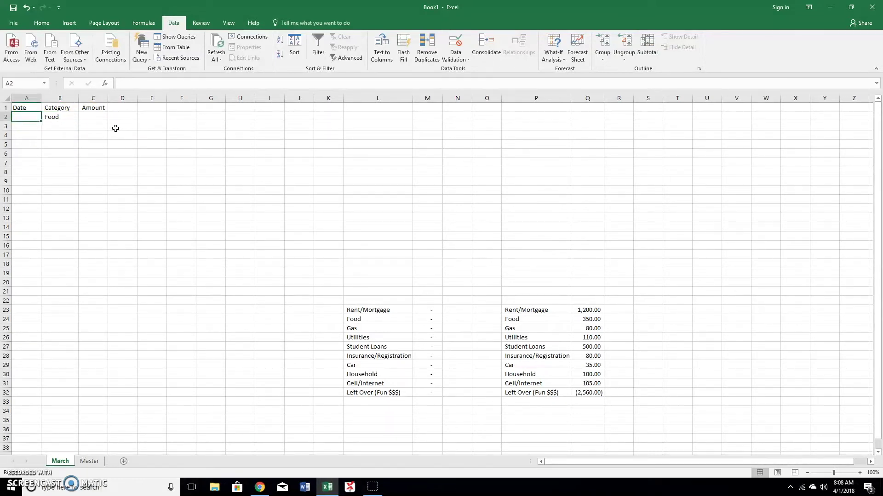
{"action": "key", "text": "Right"}
{"action": "key", "text": "Up"}
{"action": "key", "text": "Down"}
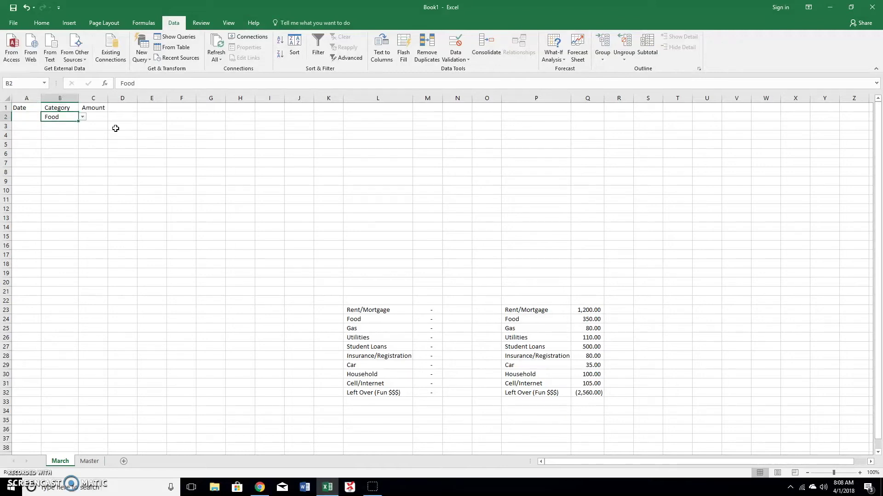
Enter the date 3/1/2018 in A2 and choose Rent/Mortgage as the category in B2.
{"action": "key", "text": "Left"}
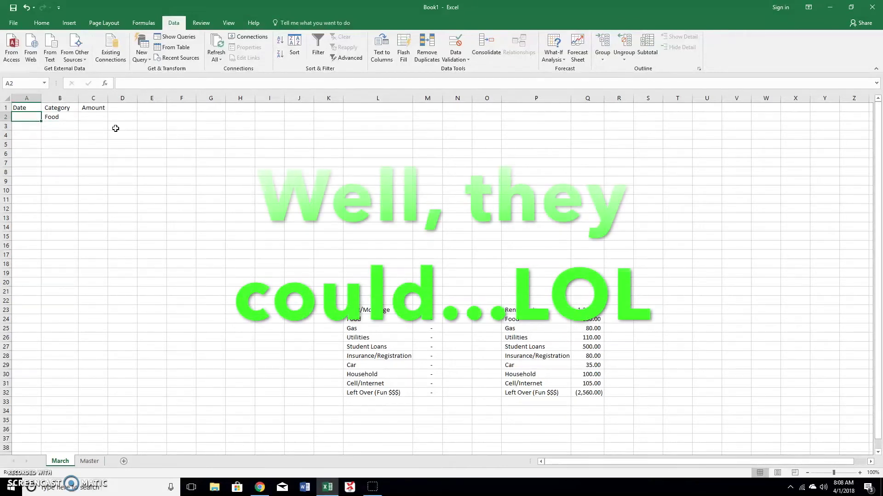
{"action": "type", "text": "3/1/2018"}
{"action": "key", "text": "Return"}
{"action": "key", "text": "Right"}
{"action": "key", "text": "Up"}
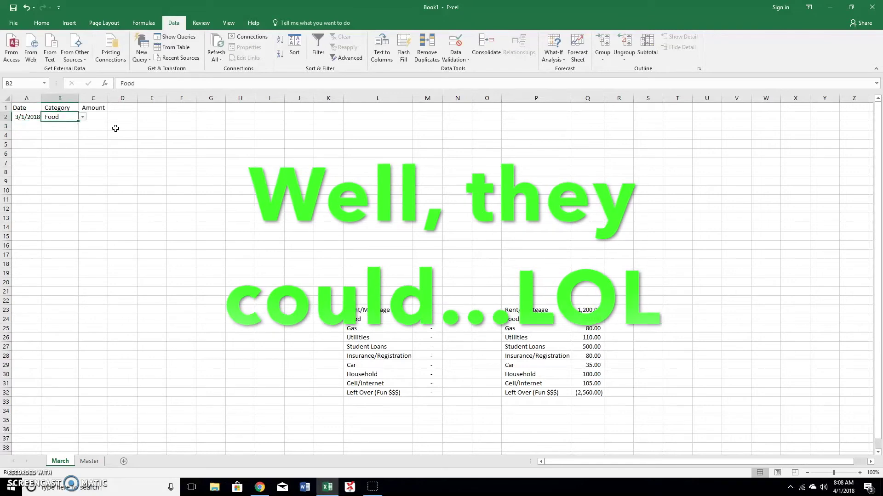
{"action": "left_click", "coordinate": [83, 117]}
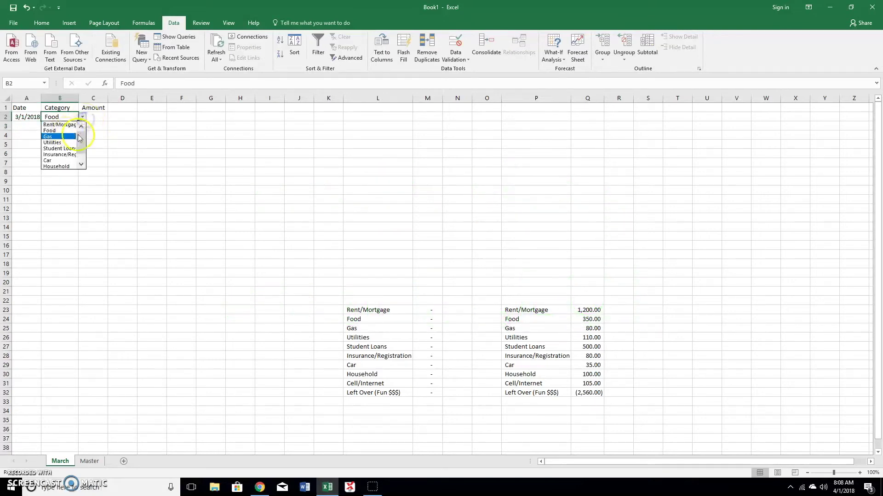
{"action": "left_click", "coordinate": [63, 123]}
AutoFit column B to its contents and enter 1193 as the Rent/Mortgage amount in C2.
{"action": "left_click", "coordinate": [96, 117]}
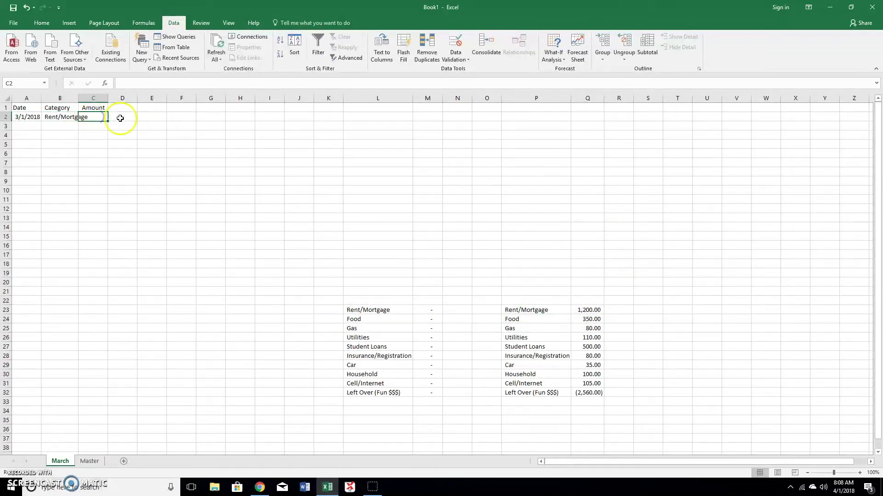
{"action": "double_click", "coordinate": [78, 97]}
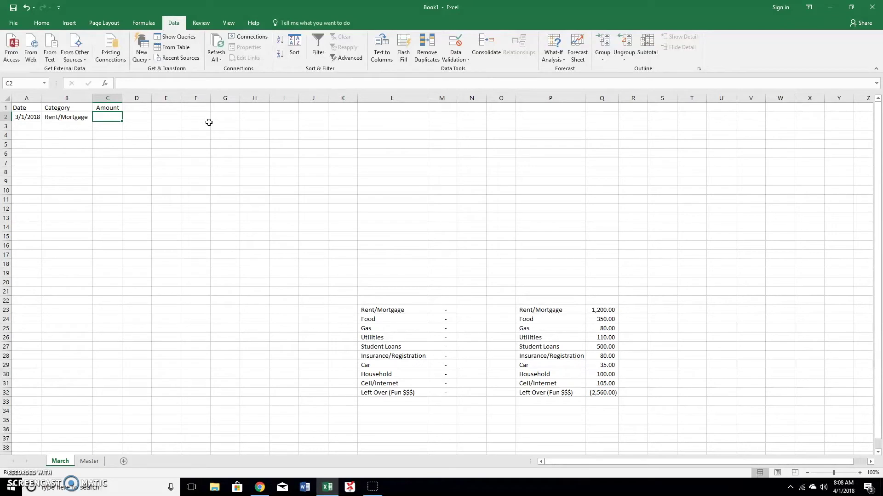
{"action": "type", "text": "1,19"}
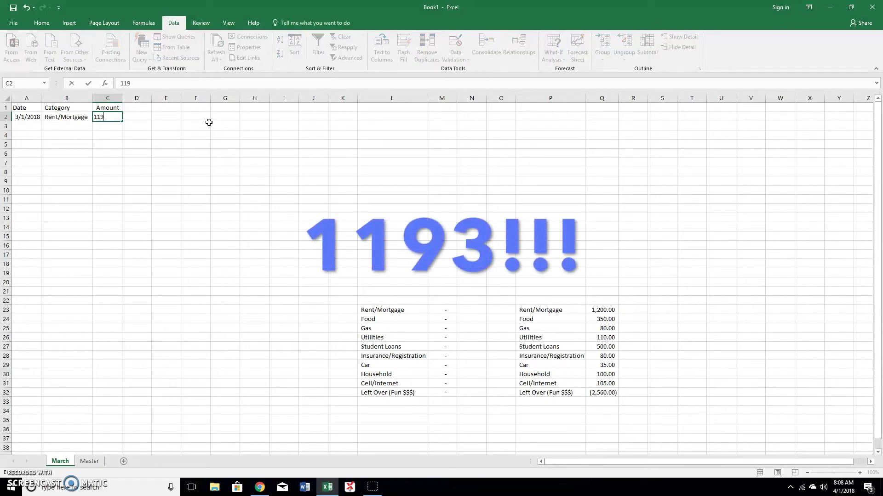
{"action": "type", "text": "3"}
{"action": "key", "text": "Return"}
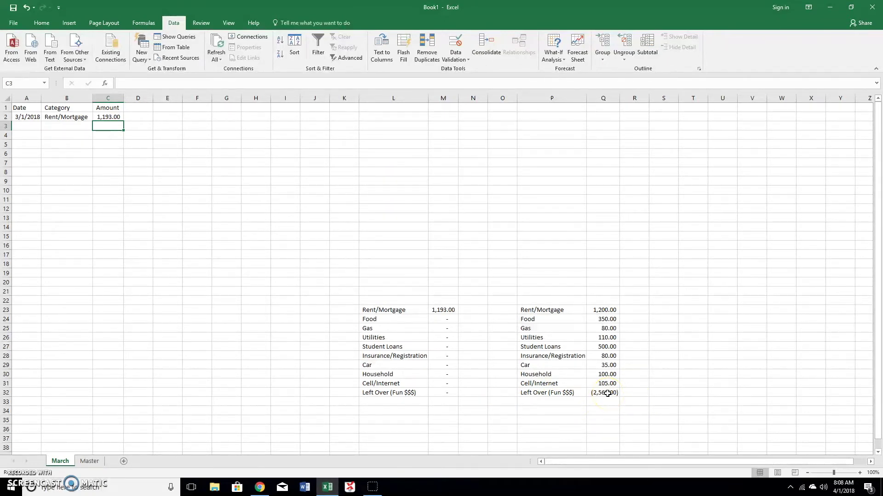
Try to copy the Left Over (Fun $$$) amount from B16 on the Master sheet into Q32 on the March sheet.
{"action": "left_click", "coordinate": [89, 461]}
{"action": "left_click", "coordinate": [99, 246]}
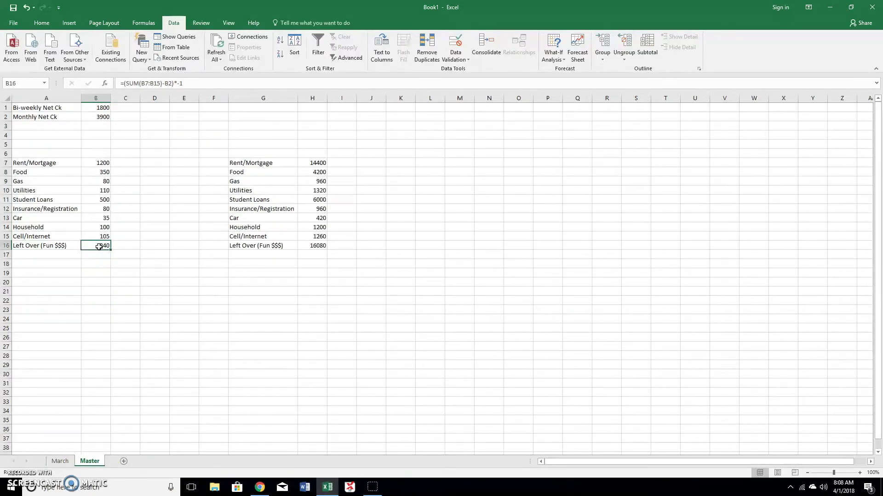
{"action": "right_click", "coordinate": [99, 246]}
{"action": "left_click", "coordinate": [118, 263]}
{"action": "left_click", "coordinate": [60, 461]}
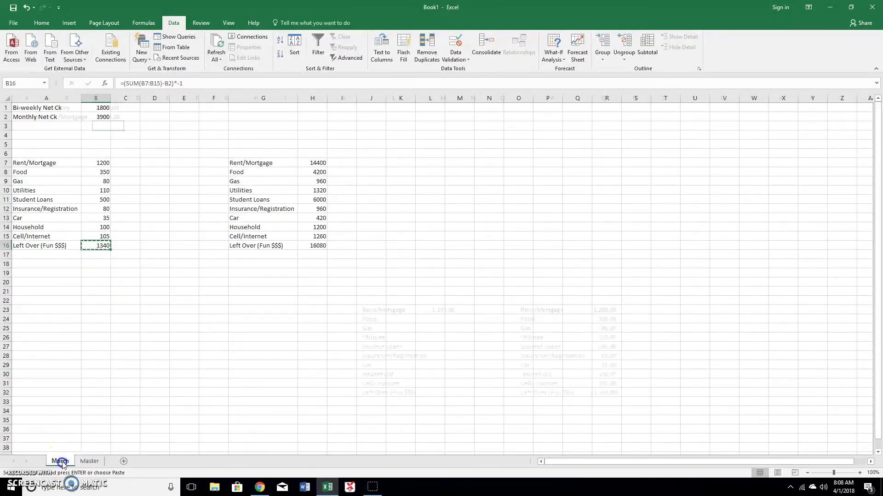
{"action": "left_click", "coordinate": [603, 393]}
{"action": "right_click", "coordinate": [602, 393]}
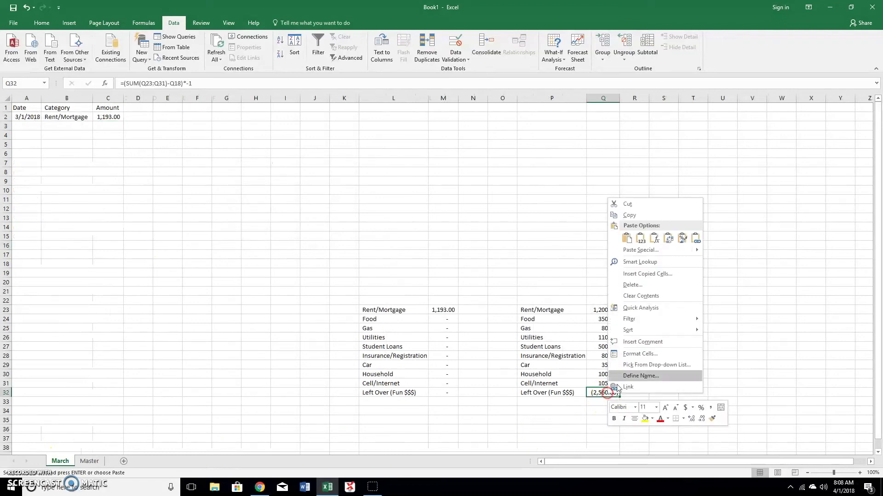
{"action": "left_click", "coordinate": [641, 240]}
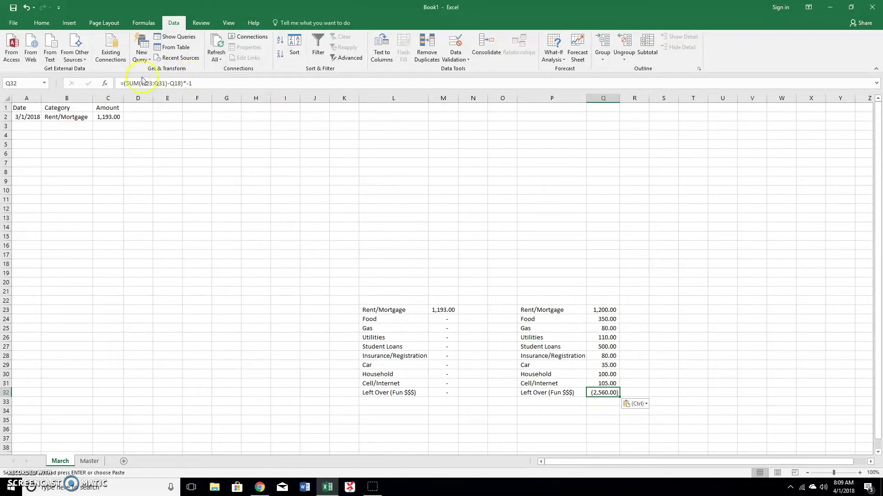
Correct the Left Over (Fun $$$) formula in Q32 to subtract Master!B2, the monthly net check, instead of Q18.
{"action": "left_click", "coordinate": [163, 84]}
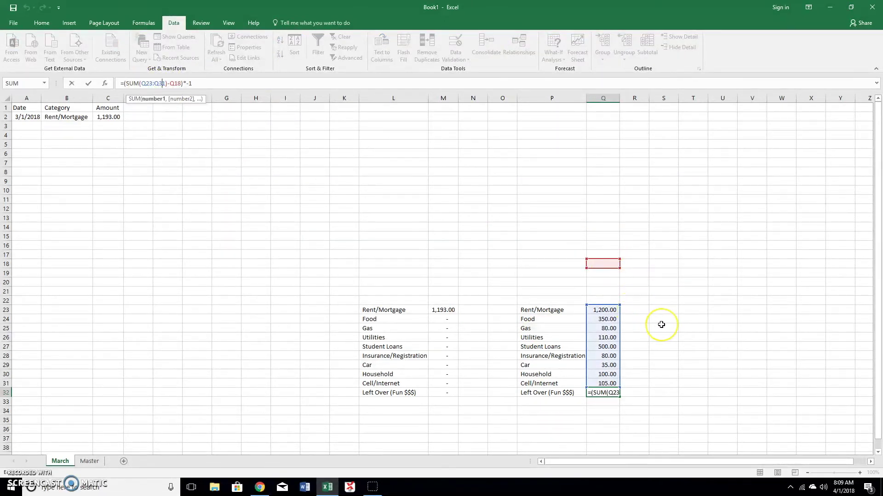
{"action": "key", "text": "Return"}
{"action": "left_click", "coordinate": [602, 393]}
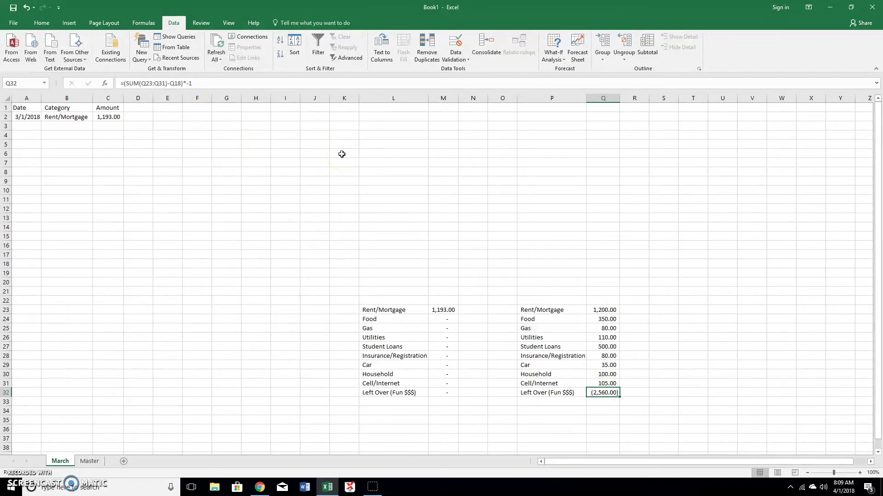
{"action": "double_click", "coordinate": [177, 83]}
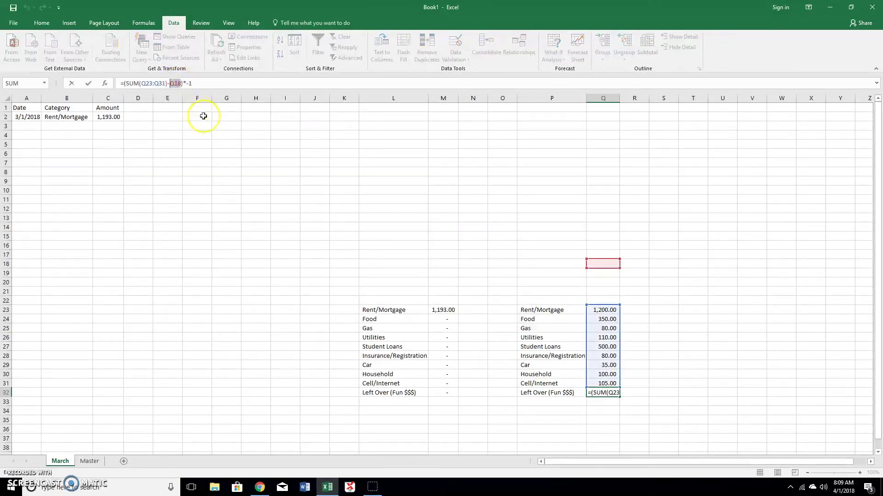
{"action": "left_click", "coordinate": [89, 461]}
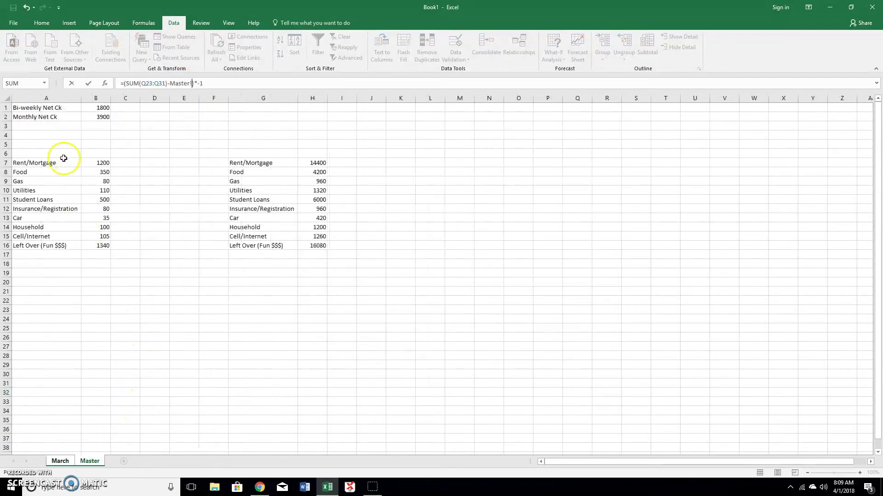
{"action": "left_click", "coordinate": [97, 113]}
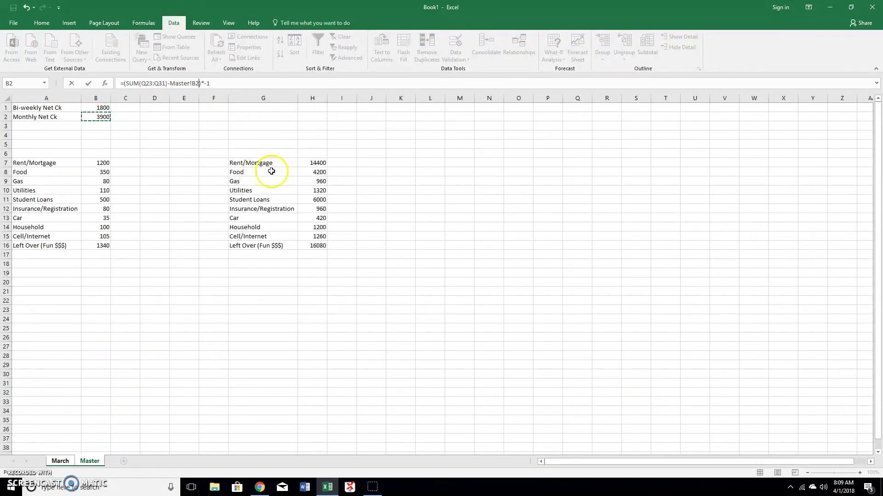
{"action": "key", "text": "Return"}
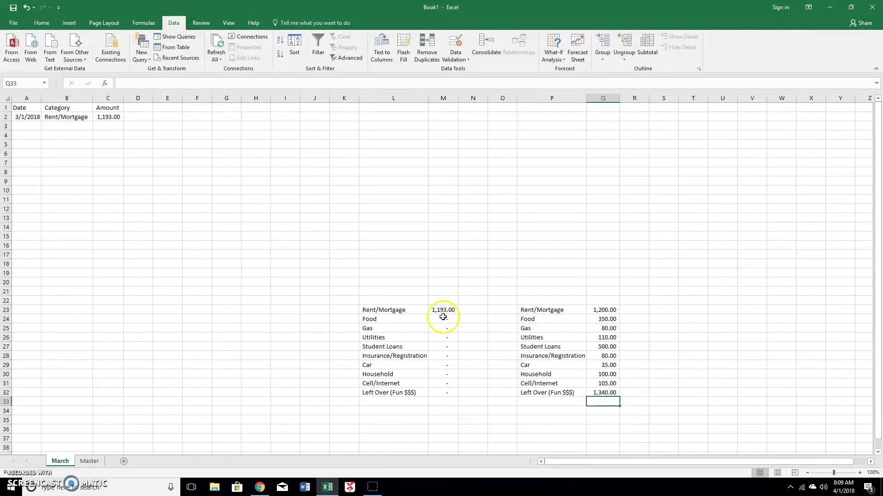
Log a food expense in row 3 with the date 3/1/2018 and an amount of 10.
{"action": "left_click", "coordinate": [28, 126]}
{"action": "type", "text": "31"}
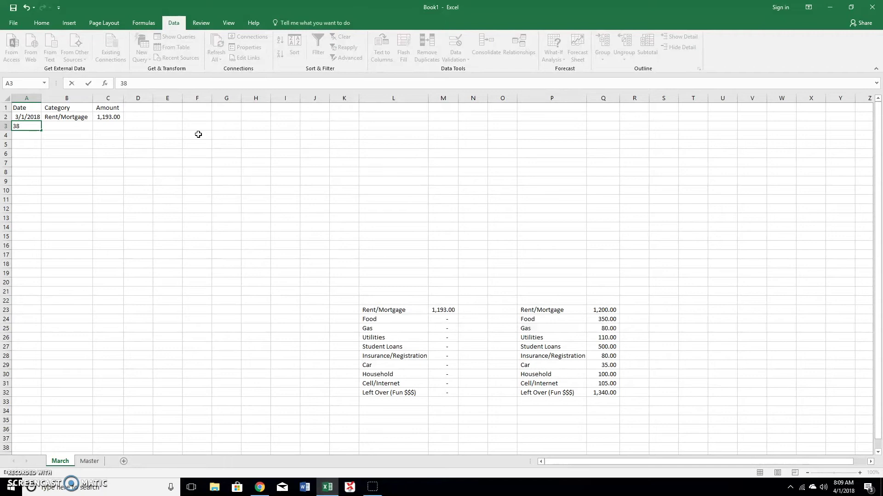
{"action": "key", "text": "Tab"}
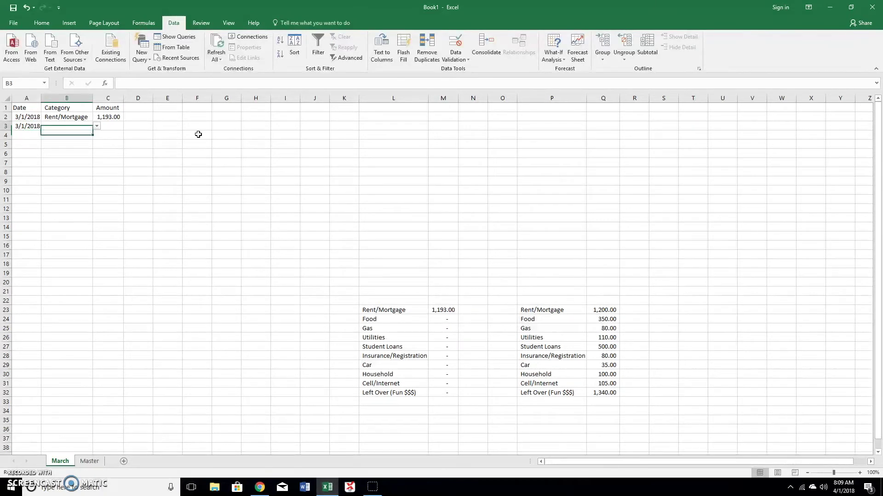
{"action": "type", "text": "food"}
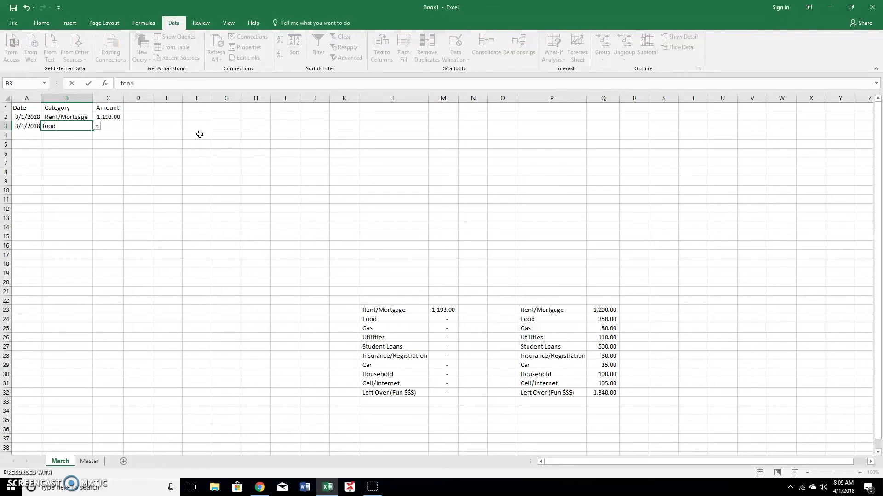
{"action": "key", "text": "Return"}
{"action": "left_click", "coordinate": [117, 127]}
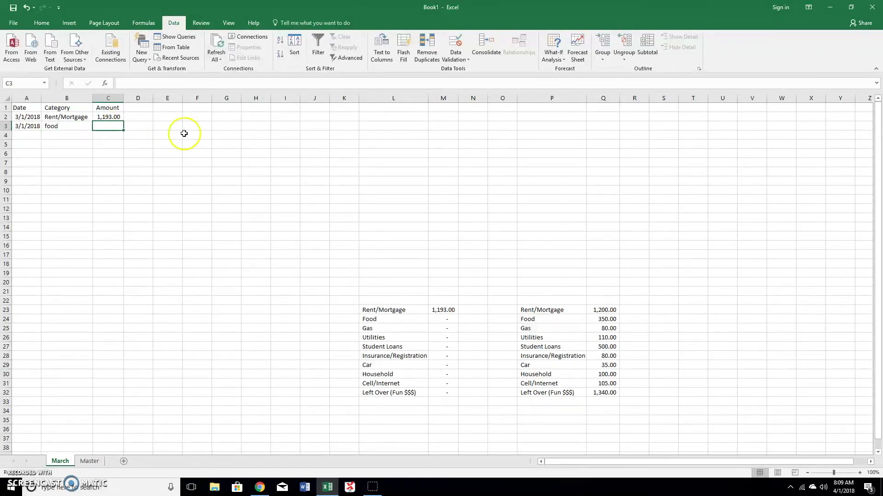
{"action": "type", "text": "10"}
{"action": "key", "text": "Return"}
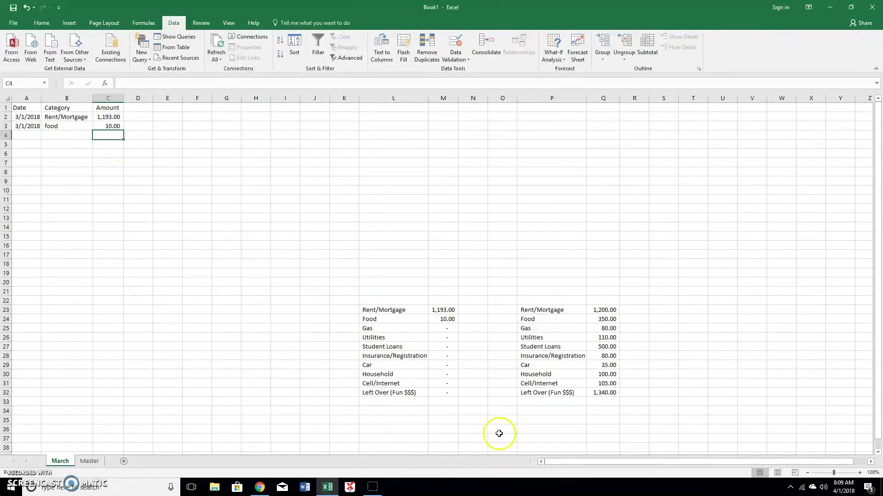
Choose Gas, Utilities, Student Loans and Car from the category list for B4 through B7.
{"action": "left_click", "coordinate": [63, 137]}
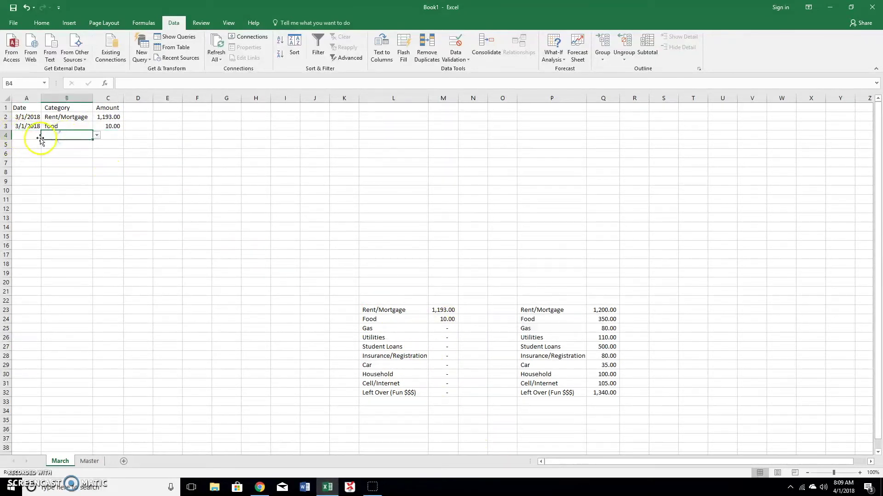
{"action": "left_click", "coordinate": [97, 135]}
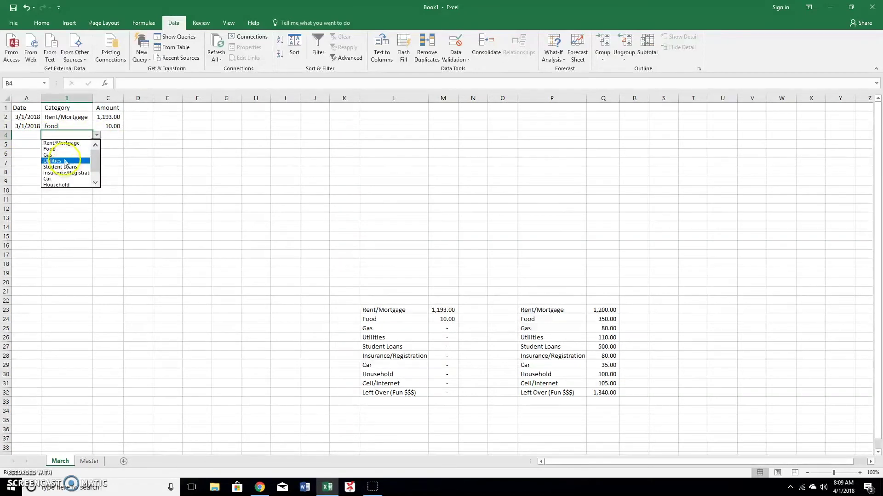
{"action": "left_click", "coordinate": [65, 155]}
{"action": "left_click", "coordinate": [82, 144]}
{"action": "left_click", "coordinate": [97, 145]}
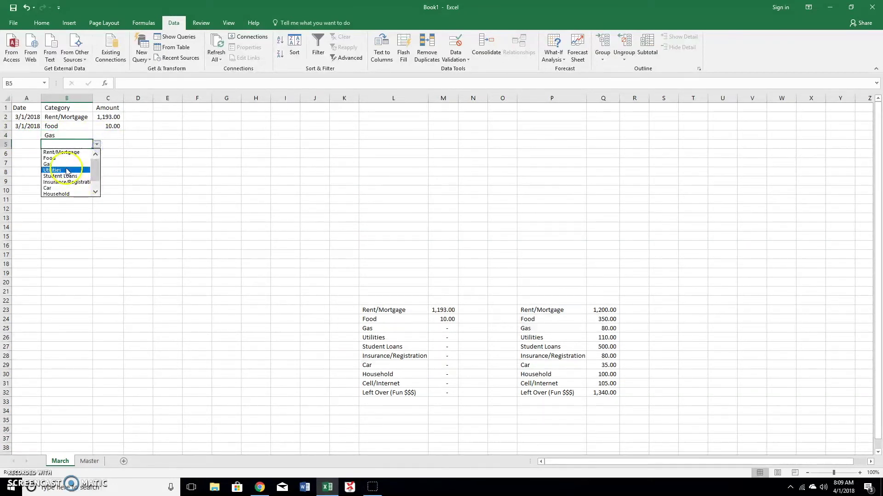
{"action": "left_click", "coordinate": [66, 171]}
{"action": "left_click", "coordinate": [83, 153]}
{"action": "left_click", "coordinate": [97, 154]}
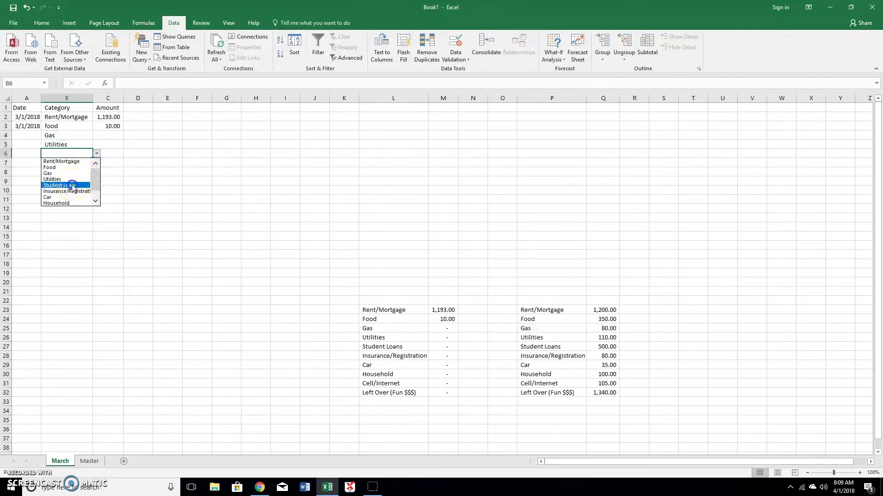
{"action": "left_click", "coordinate": [72, 185]}
{"action": "left_click", "coordinate": [87, 162]}
{"action": "left_click", "coordinate": [97, 163]}
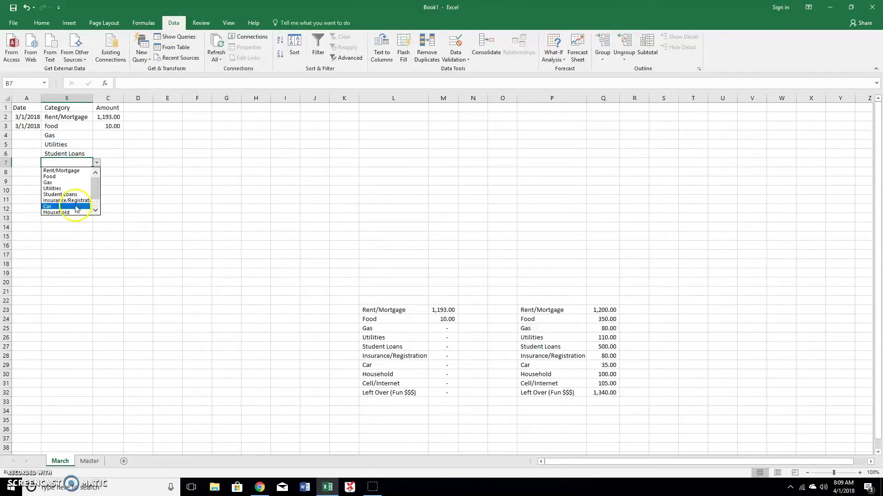
{"action": "left_click", "coordinate": [76, 208]}
Choose Household, Cell/Internet and Left Over (Fun $$$) from the category list for B8 through B10.
{"action": "left_click", "coordinate": [81, 173]}
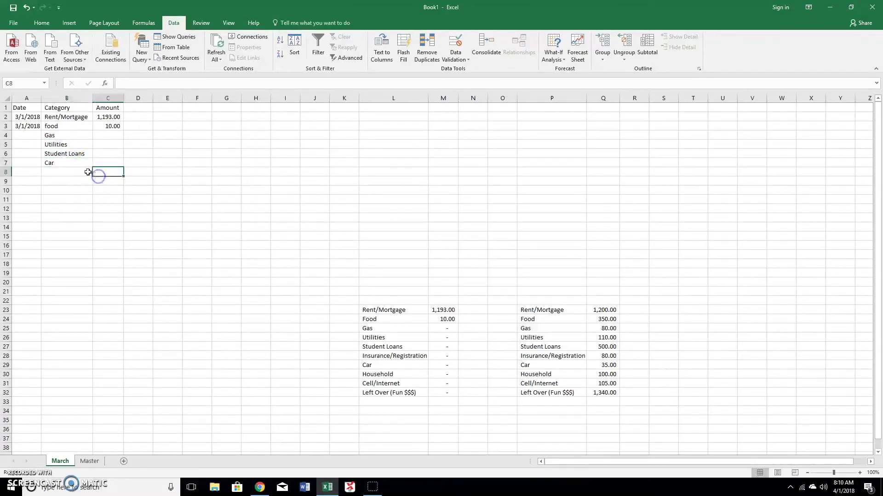
{"action": "left_click", "coordinate": [97, 172]}
{"action": "scroll", "coordinate": [84, 208], "scroll_direction": "down", "scroll_amount": 2}
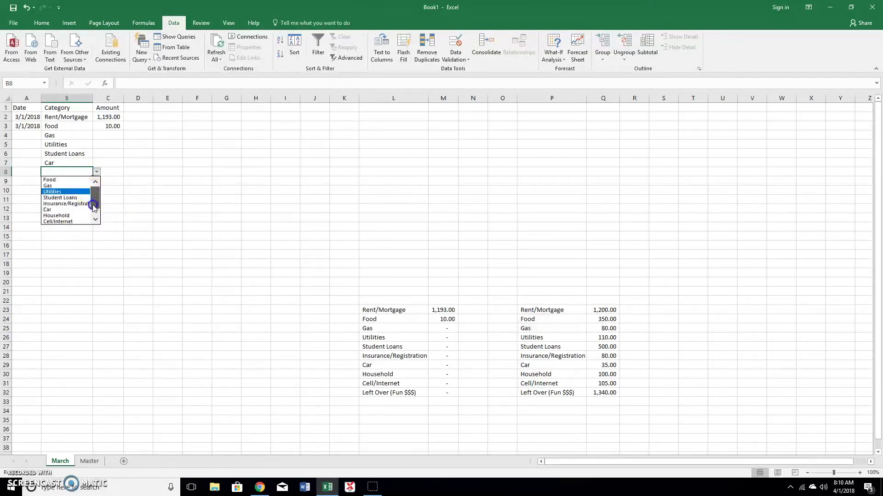
{"action": "left_click", "coordinate": [83, 209]}
{"action": "left_click", "coordinate": [81, 183]}
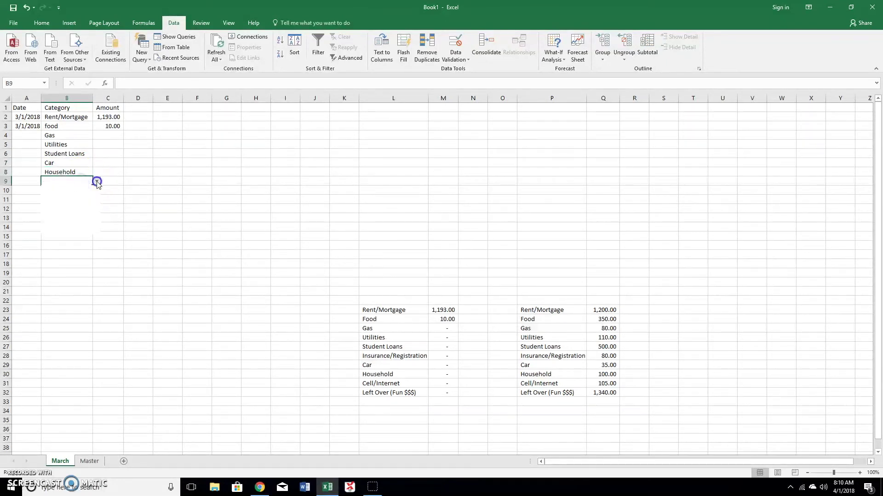
{"action": "left_click", "coordinate": [97, 181]}
{"action": "scroll", "coordinate": [83, 216], "scroll_direction": "down", "scroll_amount": 2}
{"action": "left_click", "coordinate": [68, 225]}
{"action": "left_click", "coordinate": [74, 190]}
{"action": "left_click", "coordinate": [96, 191]}
{"action": "scroll", "coordinate": [69, 238], "scroll_direction": "down", "scroll_amount": 2}
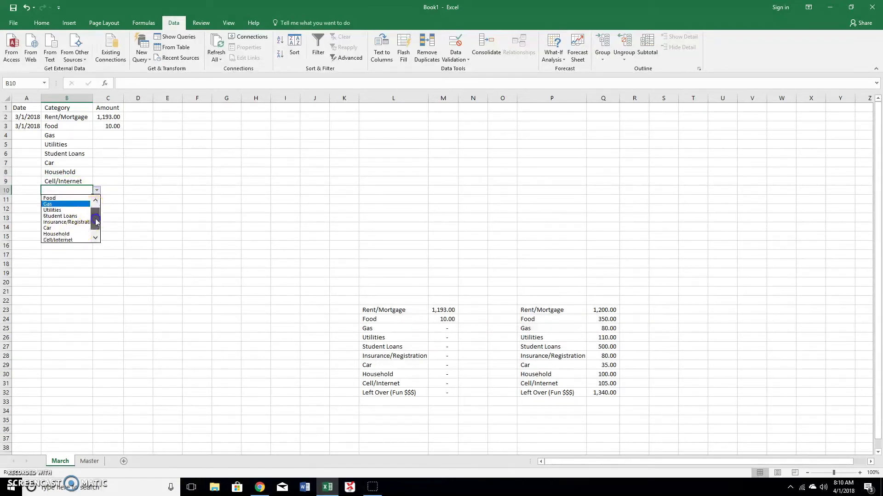
{"action": "left_click", "coordinate": [69, 238]}
Choose Left Over (Fun $$$) as the category in both B11 and B12.
{"action": "left_click", "coordinate": [74, 201]}
{"action": "left_click", "coordinate": [96, 200]}
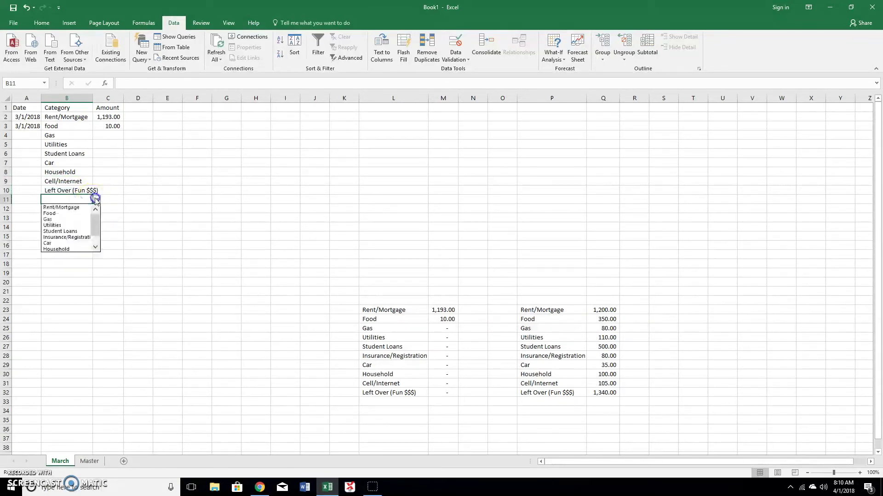
{"action": "left_click", "coordinate": [95, 233]}
{"action": "left_click", "coordinate": [69, 248]}
{"action": "left_click", "coordinate": [62, 211]}
{"action": "left_click", "coordinate": [96, 209]}
{"action": "left_click", "coordinate": [98, 252]}
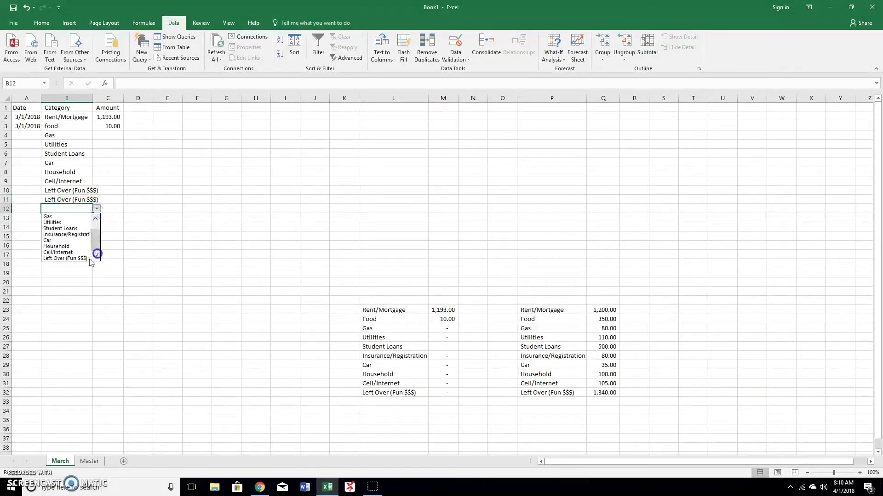
{"action": "left_click", "coordinate": [72, 260]}
Choose Insurance/Registration as the category in B13 and leave B14 without a category.
{"action": "left_click", "coordinate": [69, 221]}
{"action": "left_click", "coordinate": [96, 218]}
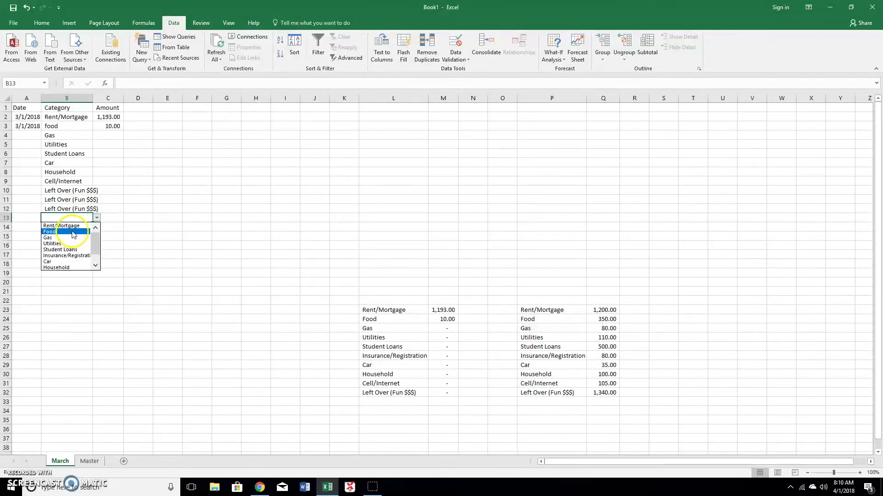
{"action": "left_click_drag", "start_coordinate": [95, 243], "coordinate": [95, 260]}
{"action": "left_click", "coordinate": [80, 244]}
{"action": "left_click", "coordinate": [81, 228]}
{"action": "left_click", "coordinate": [97, 227]}
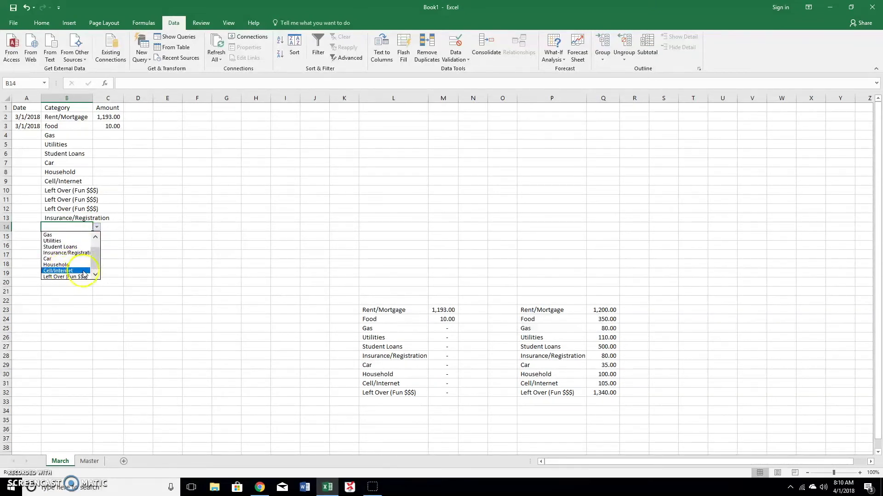
{"action": "left_click", "coordinate": [96, 262]}
{"action": "left_click", "coordinate": [117, 311]}
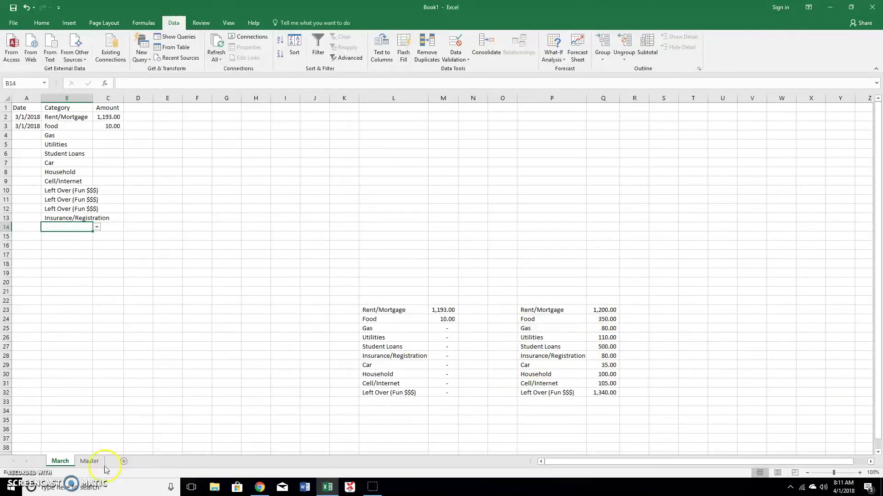
{"action": "left_click", "coordinate": [90, 461]}
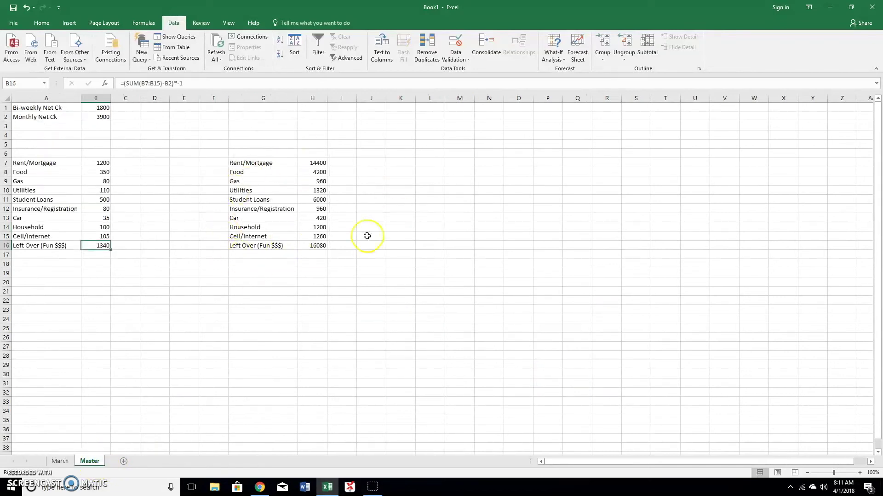
{"action": "left_click", "coordinate": [61, 462]}
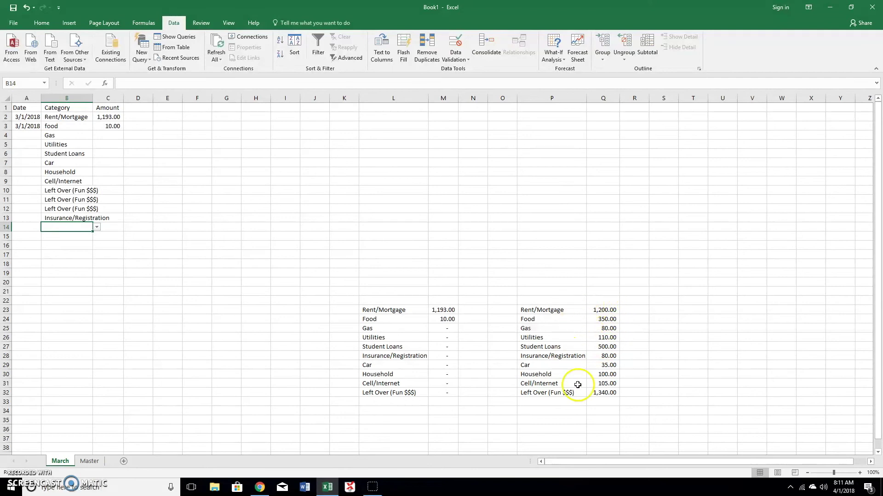
{"action": "left_click", "coordinate": [89, 461]}
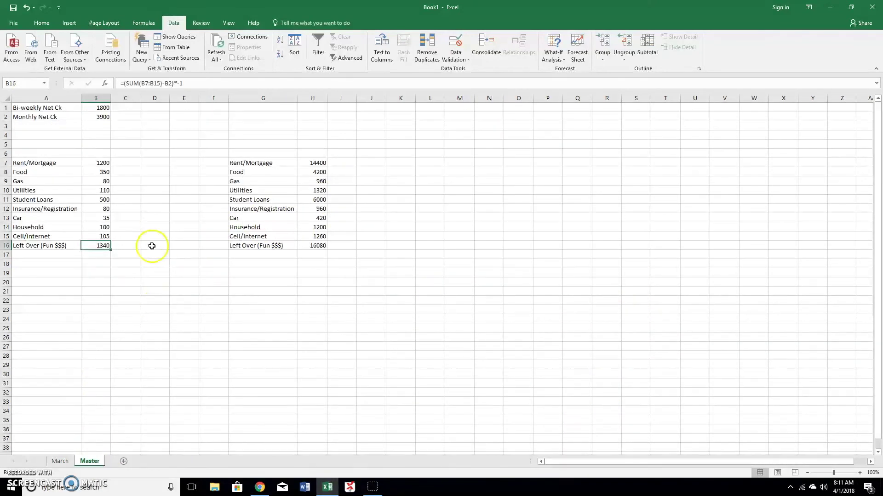
{"action": "left_click", "coordinate": [60, 461]}
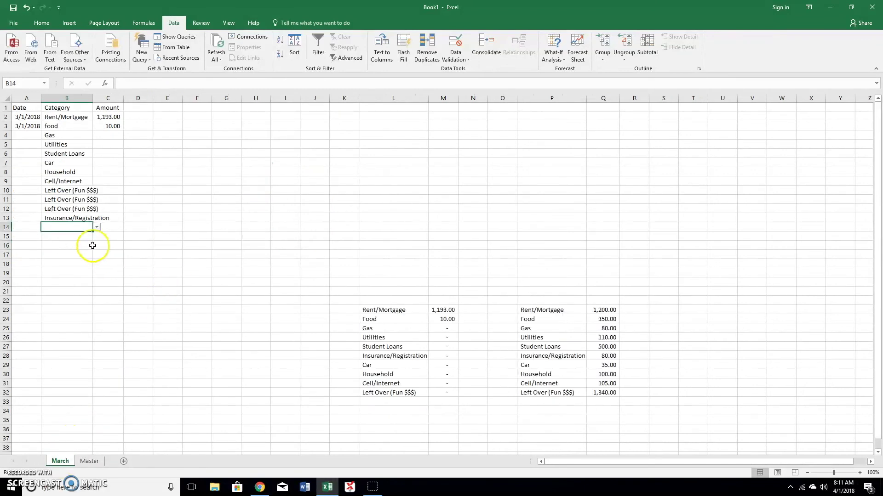
Enter the date 3/2/2018 in A4 and fill the daily date series down to A13.
{"action": "left_click", "coordinate": [25, 136]}
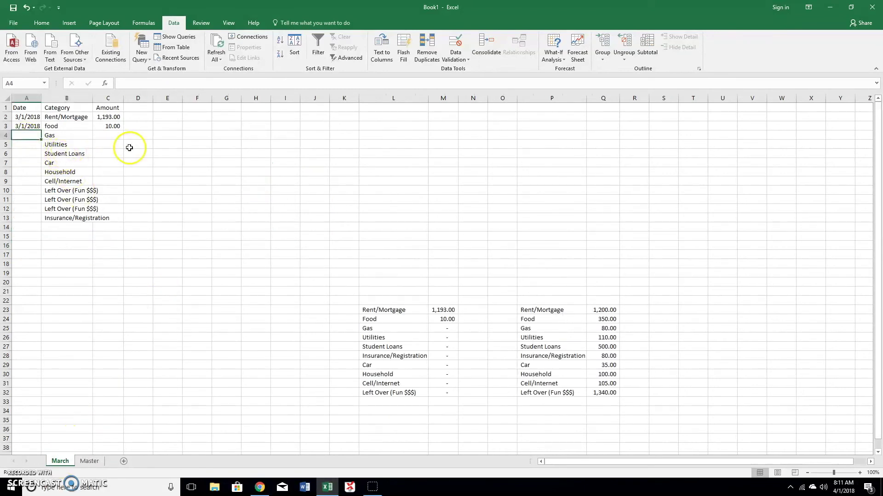
{"action": "type", "text": "3/2/2018"}
{"action": "key", "text": "Return"}
{"action": "left_click", "coordinate": [35, 135]}
{"action": "left_click_drag", "start_coordinate": [41, 140], "coordinate": [42, 220]}
{"action": "left_click", "coordinate": [160, 277]}
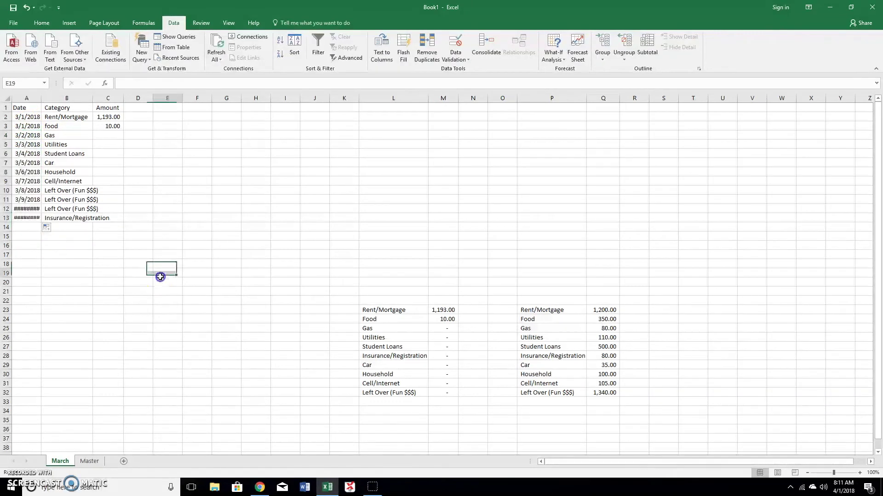
AutoFit the Date and Category columns to their contents.
{"action": "double_click", "coordinate": [41, 97]}
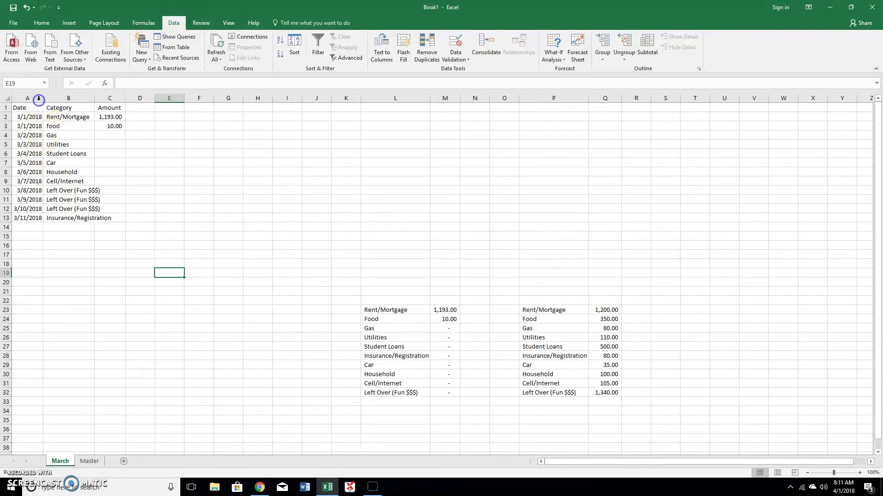
{"action": "left_click", "coordinate": [109, 135]}
{"action": "double_click", "coordinate": [95, 98]}
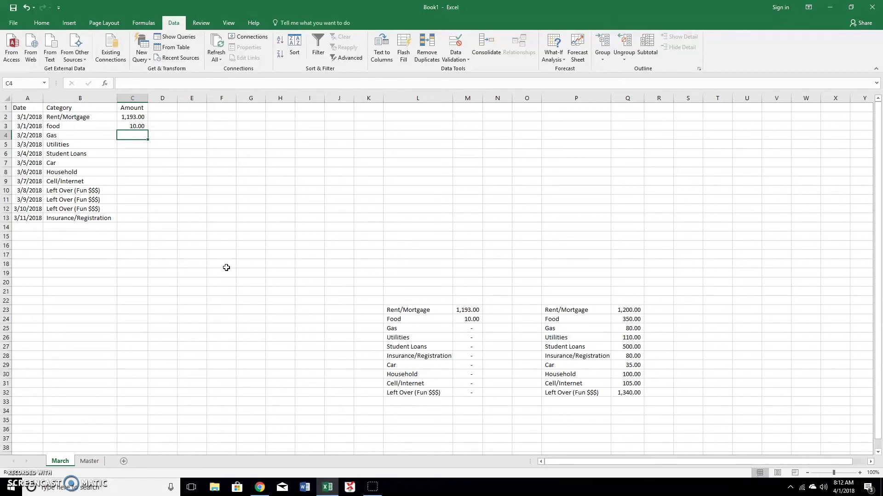
Enter the amounts 35, 80, 483 and 10 in C4 through C7 for gas, utilities, student loans and car.
{"action": "type", "text": "35"}
{"action": "key", "text": "Return"}
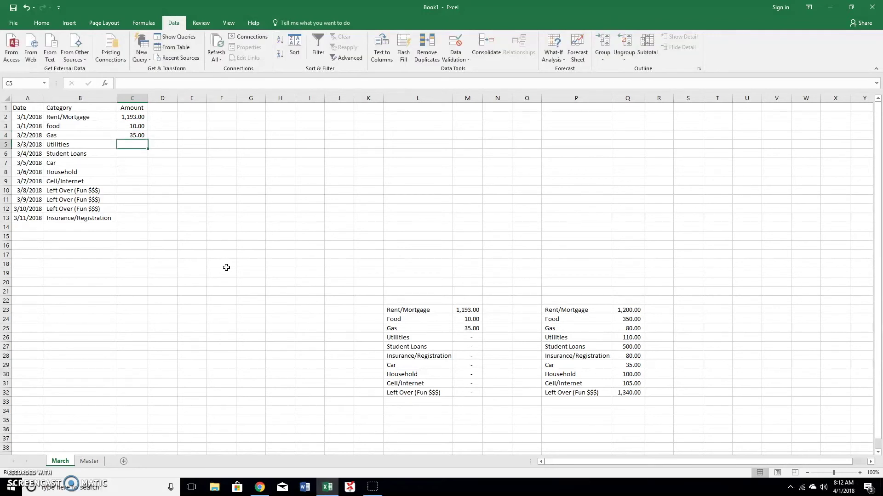
{"action": "type", "text": "80"}
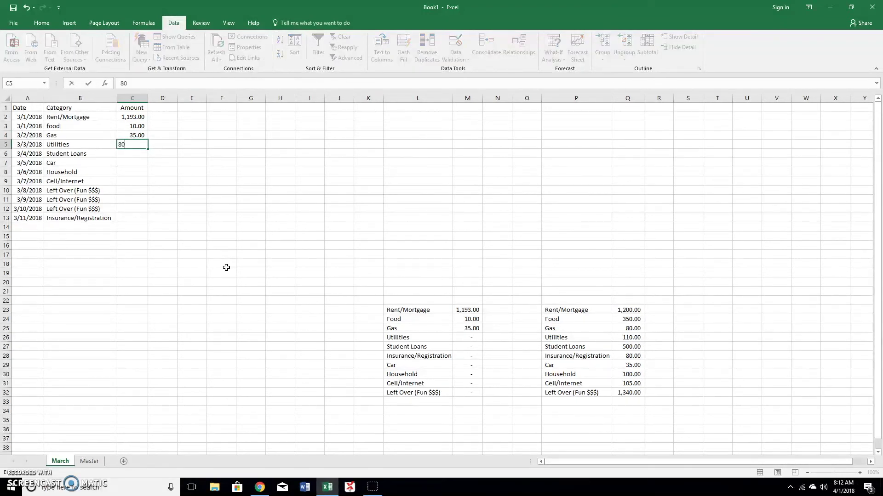
{"action": "key", "text": "Return"}
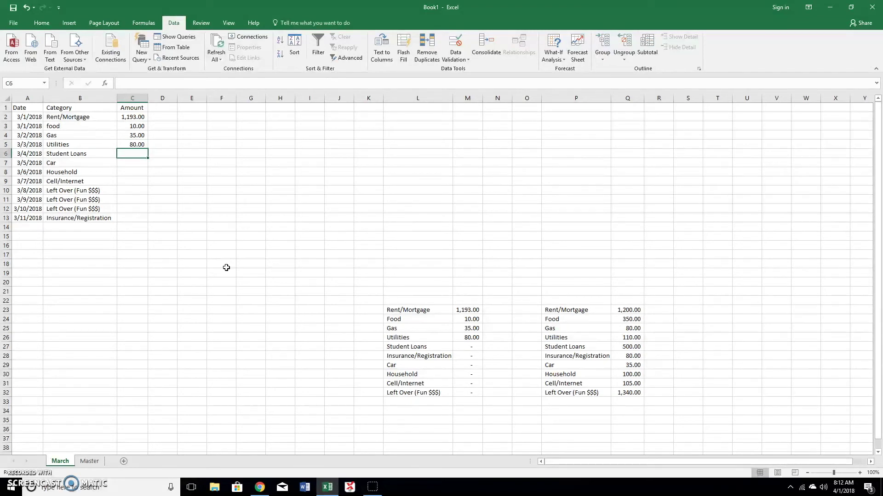
{"action": "type", "text": "483"}
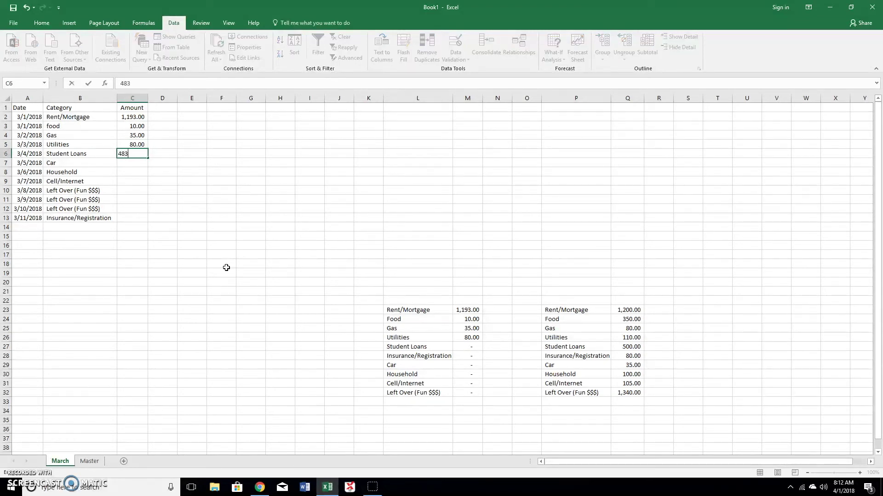
{"action": "key", "text": "Return"}
{"action": "type", "text": "10"}
{"action": "key", "text": "Return"}
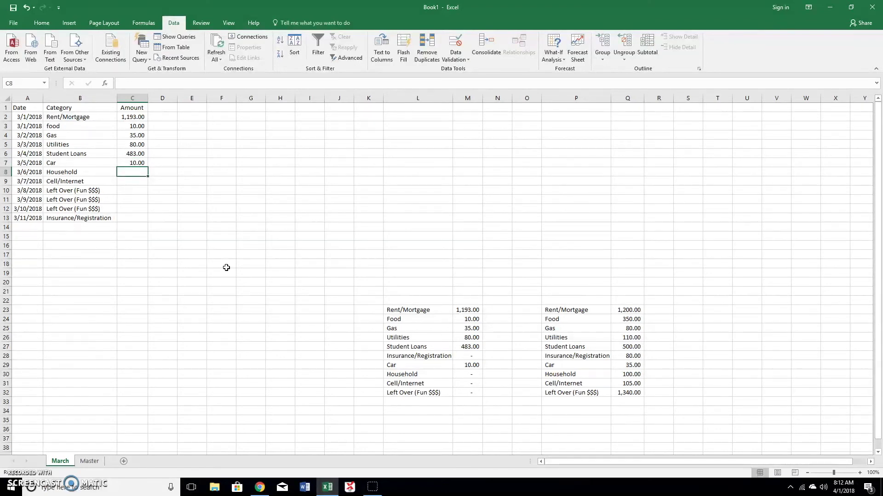
Enter 35 as the household amount in C8 and 98 as the cell/internet amount in C9.
{"action": "type", "text": "35"}
{"action": "key", "text": "Return"}
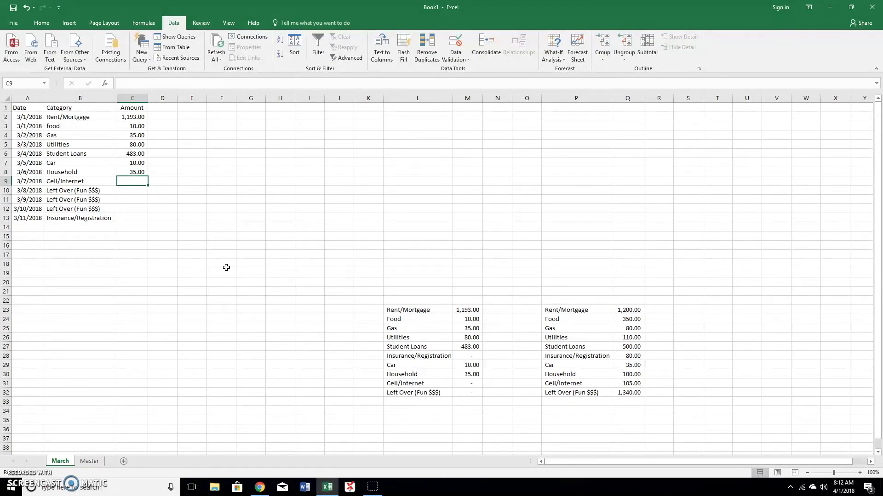
{"action": "type", "text": "98"}
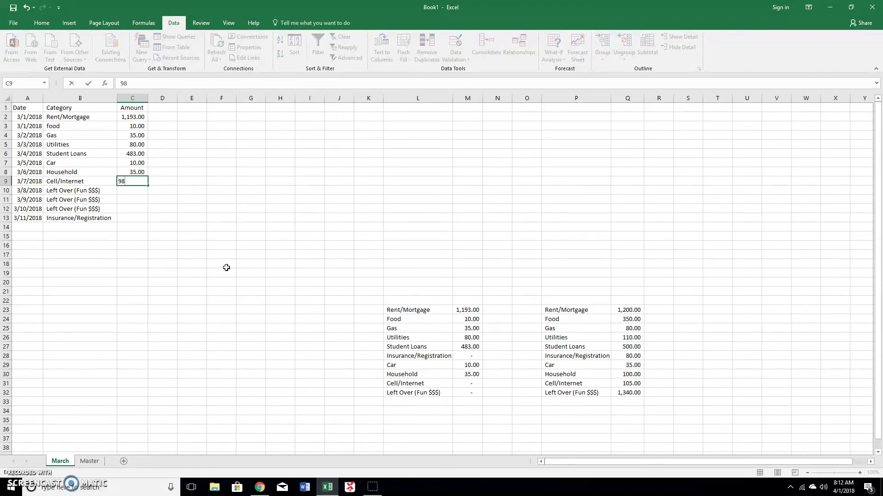
{"action": "key", "text": "Return"}
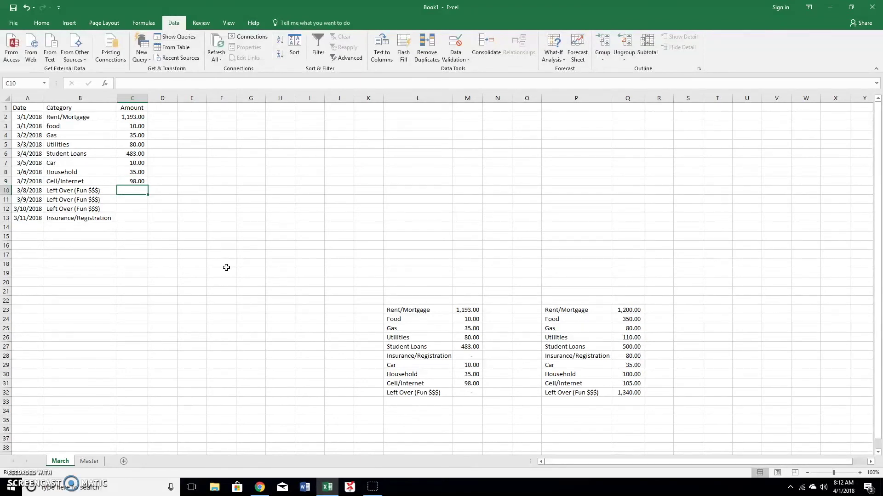
Enter 35, 12 and 800 for the three Left Over rows in C10:C12 and 50 for insurance in C13.
{"action": "type", "text": "35"}
{"action": "key", "text": "Return"}
{"action": "type", "text": "12"}
{"action": "key", "text": "Return"}
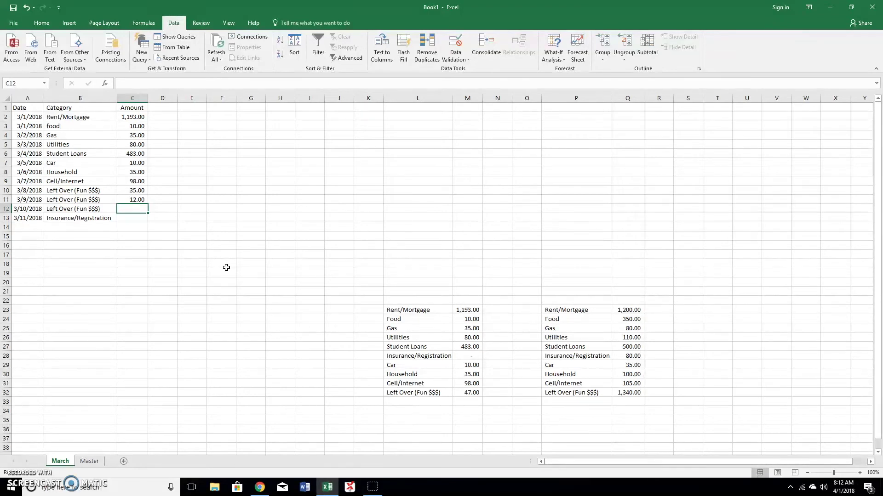
{"action": "type", "text": "8"}
{"action": "key", "text": "Return"}
{"action": "type", "text": "50"}
{"action": "key", "text": "Return"}
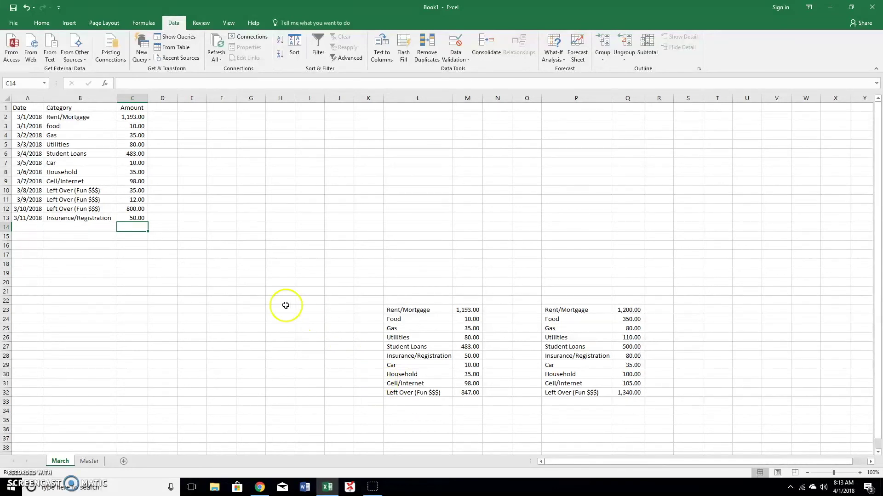
{"action": "left_click", "coordinate": [203, 293]}
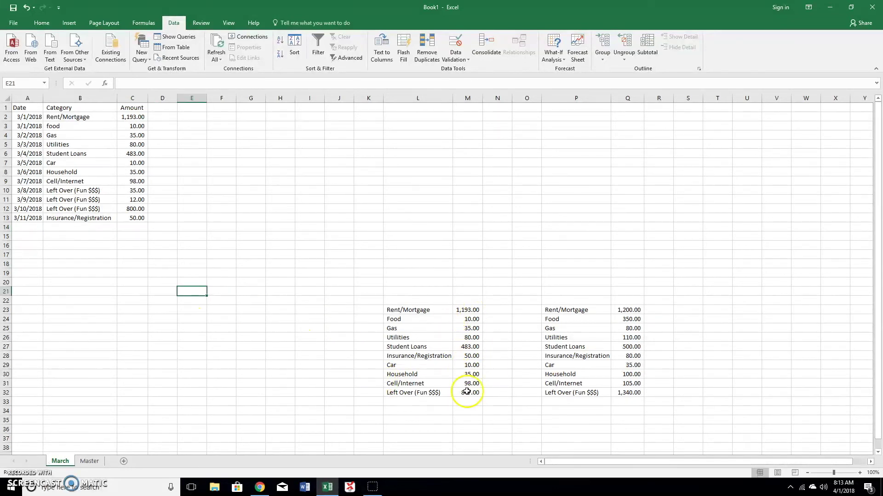
Examine each category's spending total in M23:M32 against the budget amounts in column Q.
{"action": "left_click", "coordinate": [466, 311]}
{"action": "left_click", "coordinate": [466, 319]}
{"action": "left_click", "coordinate": [466, 328]}
{"action": "left_click", "coordinate": [466, 338]}
{"action": "left_click", "coordinate": [467, 346]}
{"action": "left_click", "coordinate": [466, 356]}
{"action": "left_click", "coordinate": [466, 365]}
{"action": "left_click", "coordinate": [466, 374]}
{"action": "left_click", "coordinate": [465, 383]}
{"action": "left_click", "coordinate": [463, 394]}
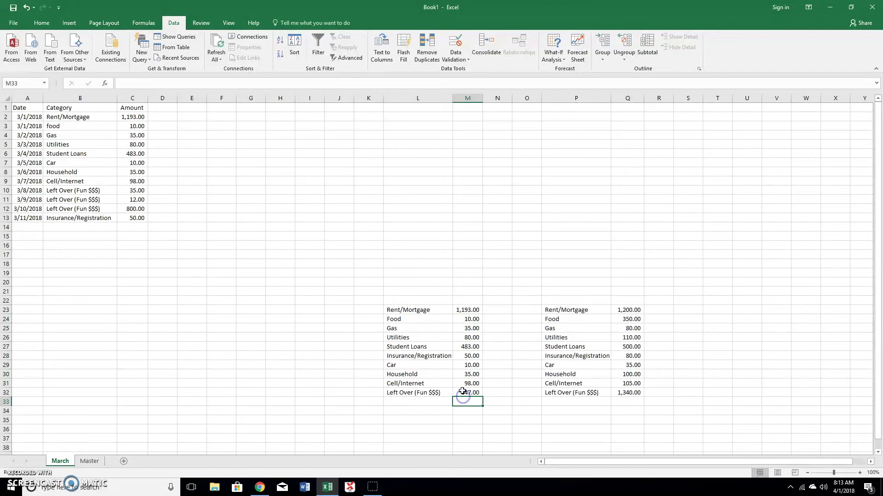
{"action": "left_click", "coordinate": [632, 312]}
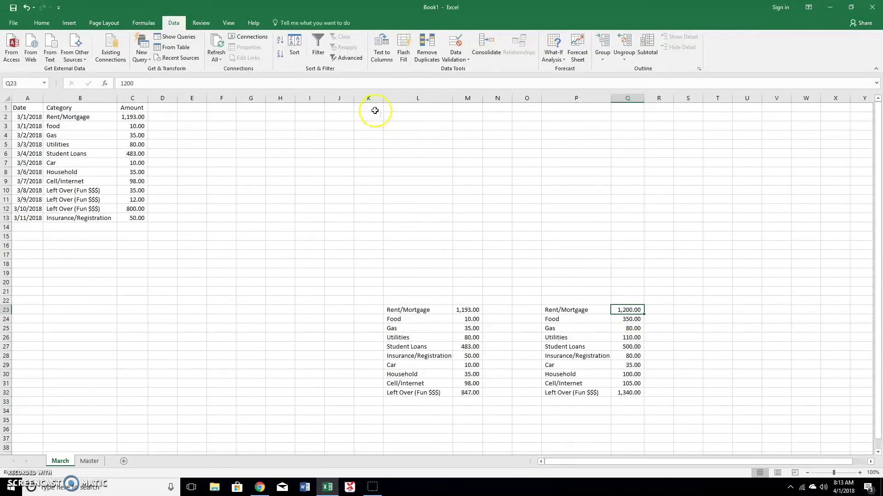
{"action": "left_click", "coordinate": [350, 107]}
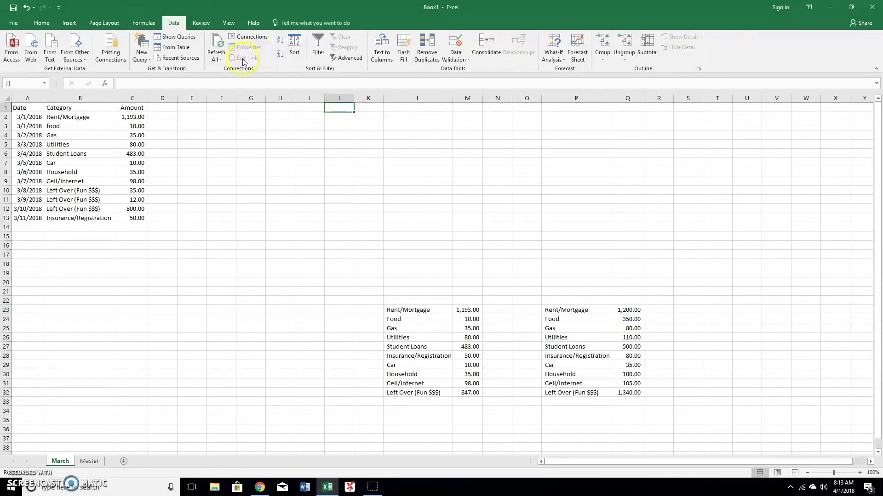
{"action": "left_click", "coordinate": [455, 44]}
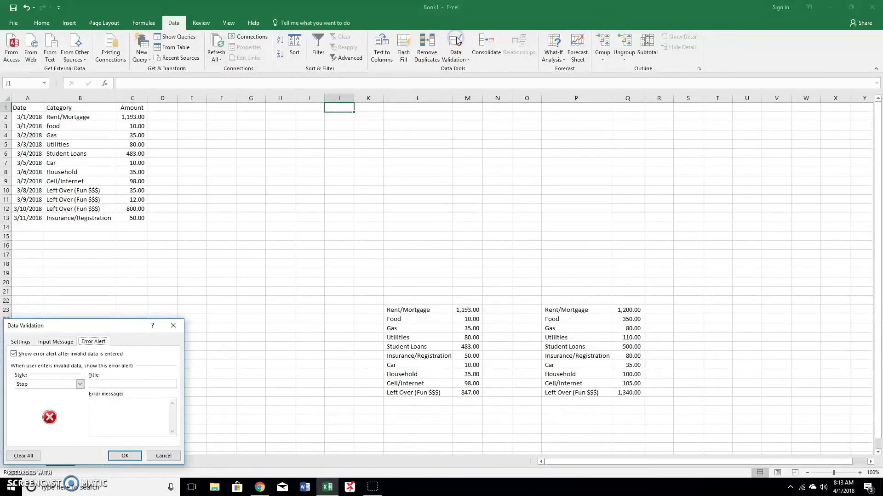
{"action": "left_click", "coordinate": [163, 455]}
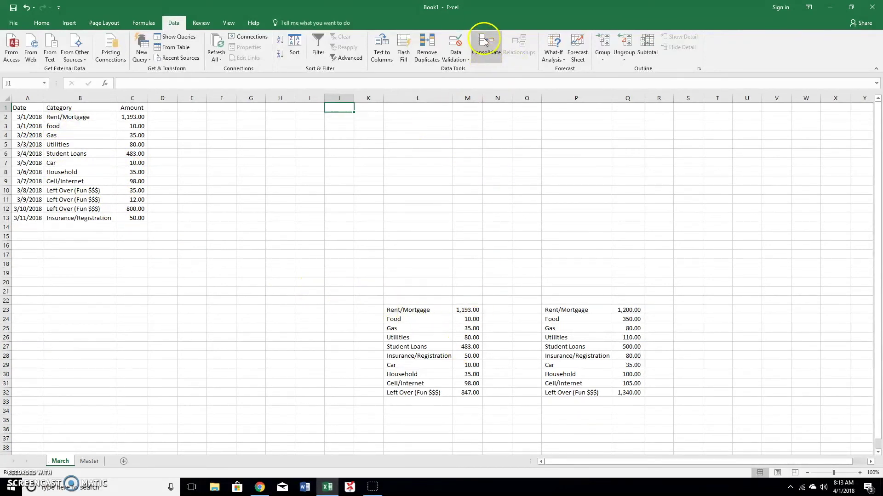
{"action": "left_click", "coordinate": [455, 43]}
{"action": "left_click", "coordinate": [173, 326]}
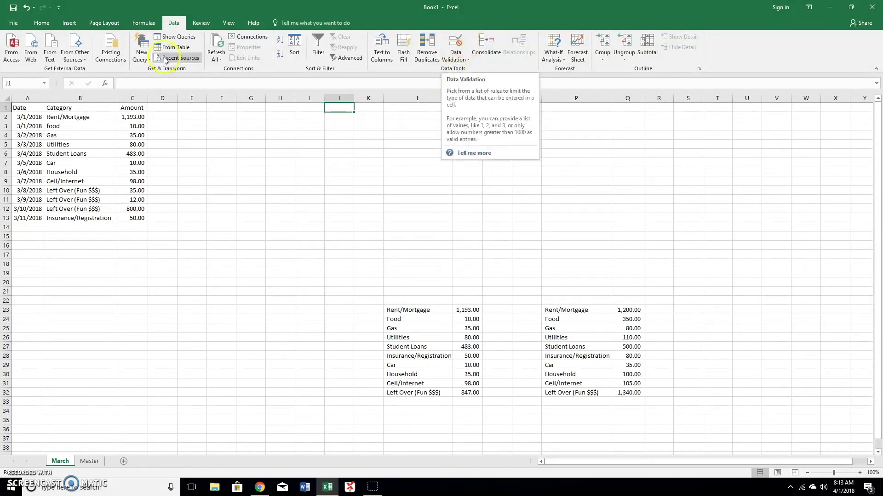
Insert an empty 3-D pie chart and place it above the category totals, starting near H2.
{"action": "left_click", "coordinate": [68, 24]}
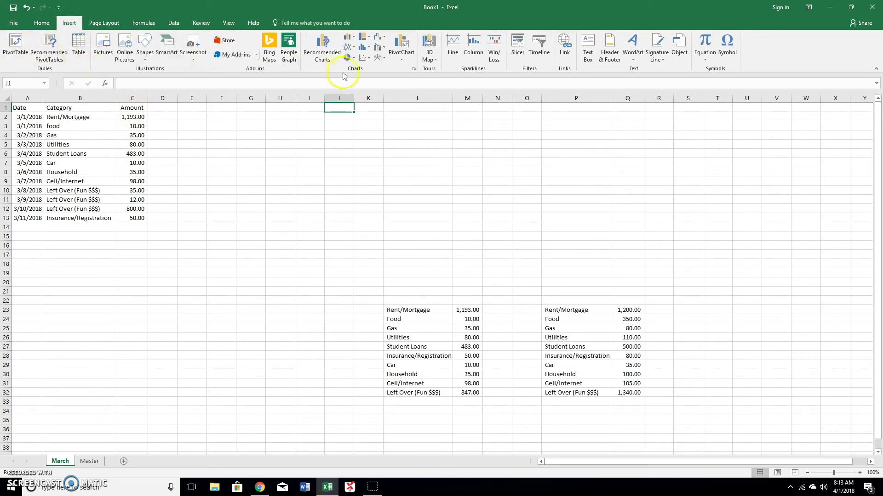
{"action": "left_click", "coordinate": [356, 59]}
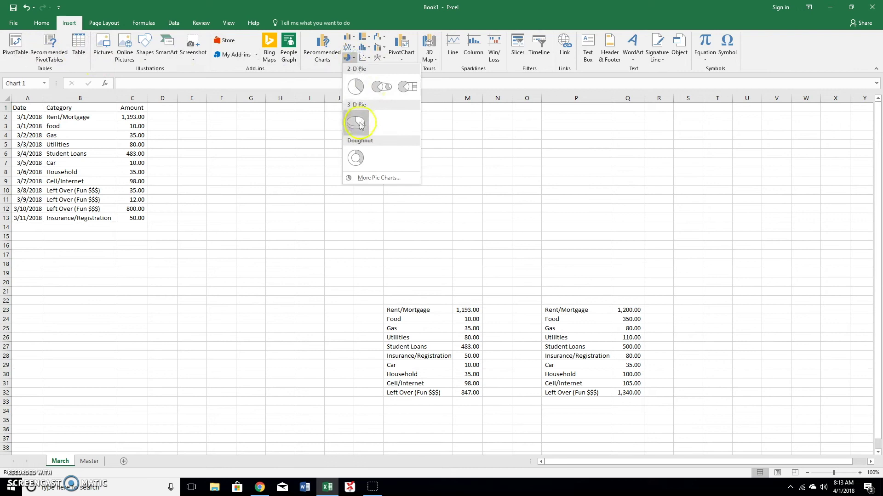
{"action": "left_click", "coordinate": [357, 124]}
{"action": "left_click_drag", "start_coordinate": [420, 215], "coordinate": [357, 113]}
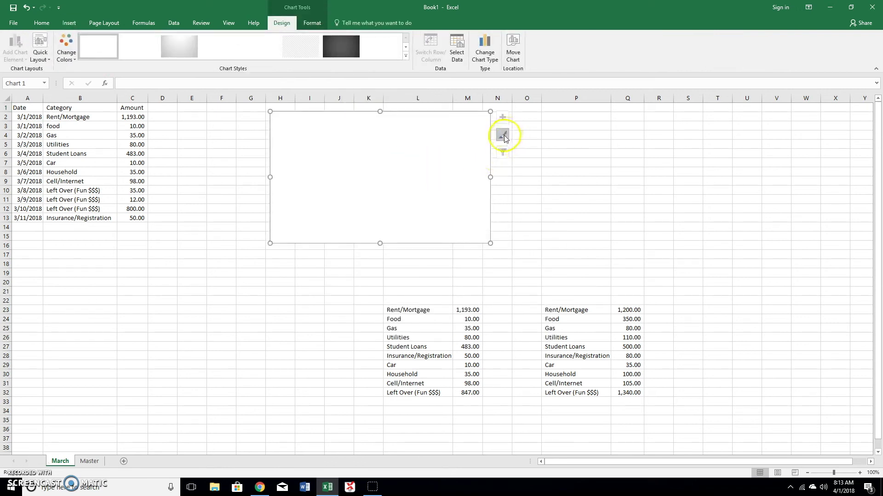
Set the pie chart's data range to the spending categories and totals in L23:M32 of the March sheet.
{"action": "right_click", "coordinate": [418, 152]}
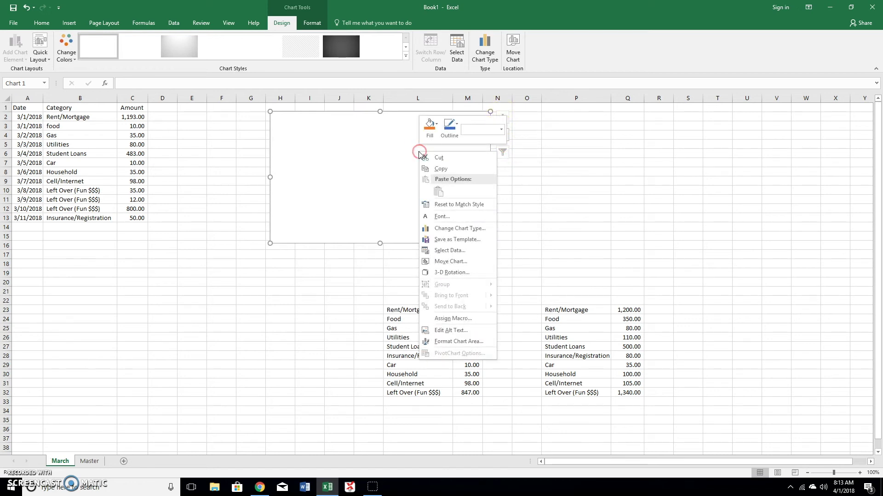
{"action": "left_click", "coordinate": [462, 251]}
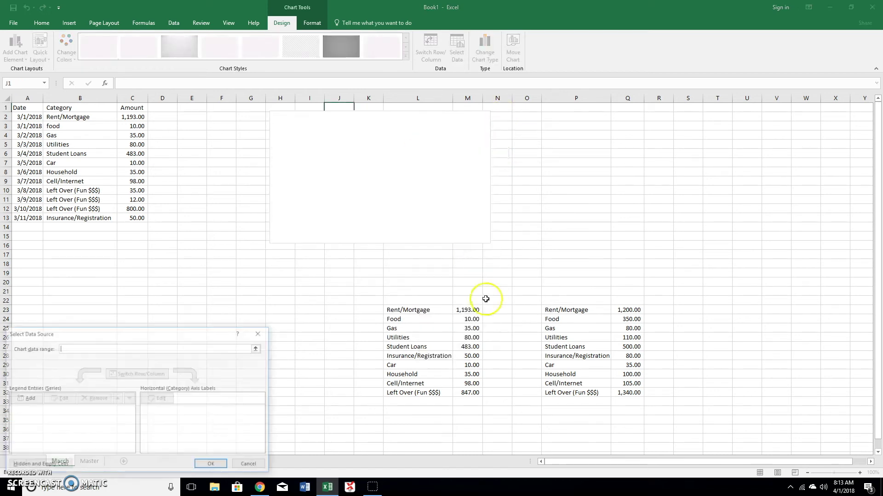
{"action": "left_click_drag", "start_coordinate": [400, 310], "coordinate": [457, 392]}
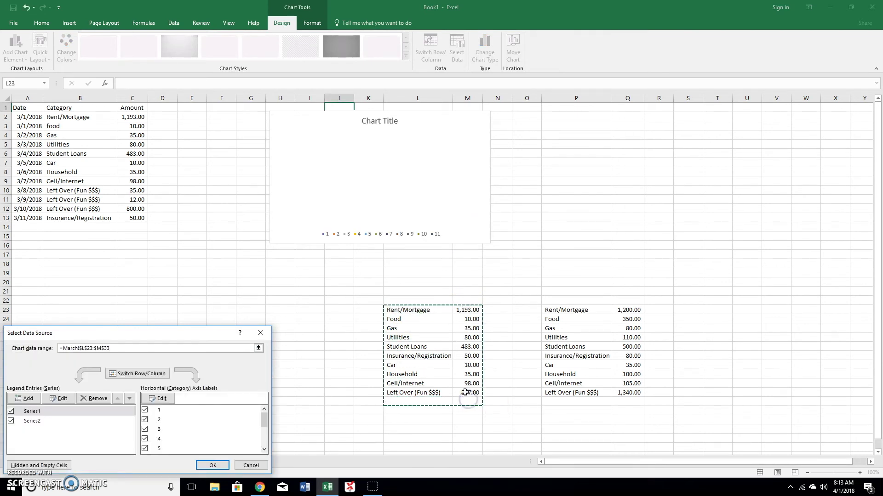
{"action": "left_click", "coordinate": [397, 310]}
{"action": "left_click_drag", "start_coordinate": [397, 310], "coordinate": [467, 393]}
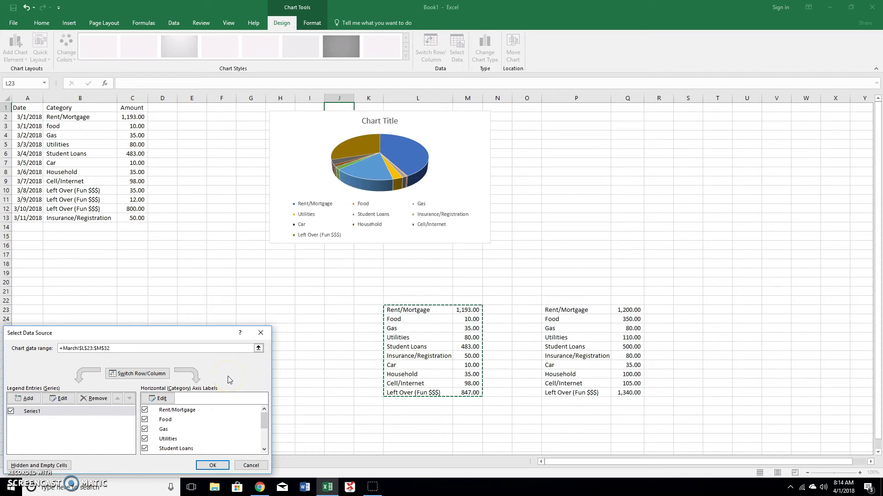
{"action": "key", "text": "Return"}
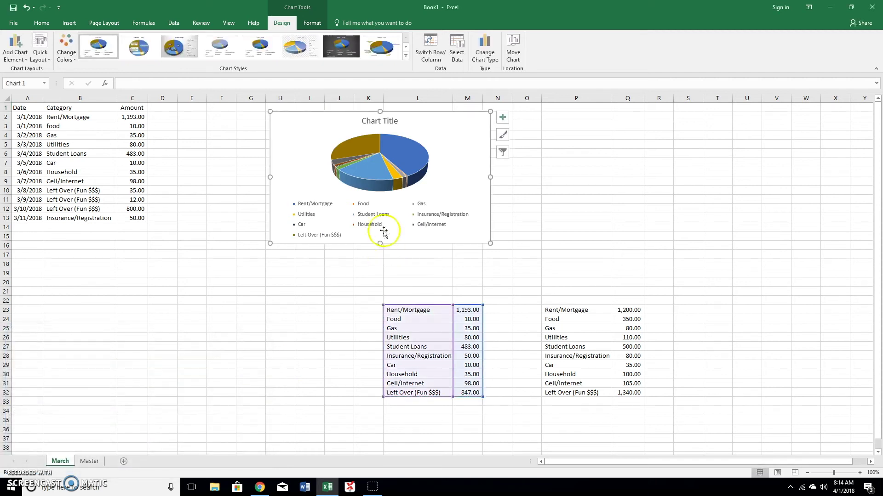
Enlarge the pie chart to reach about Q17 and apply the eighth chart style, with coloured category labels outside the slices.
{"action": "left_click_drag", "start_coordinate": [490, 243], "coordinate": [615, 260]}
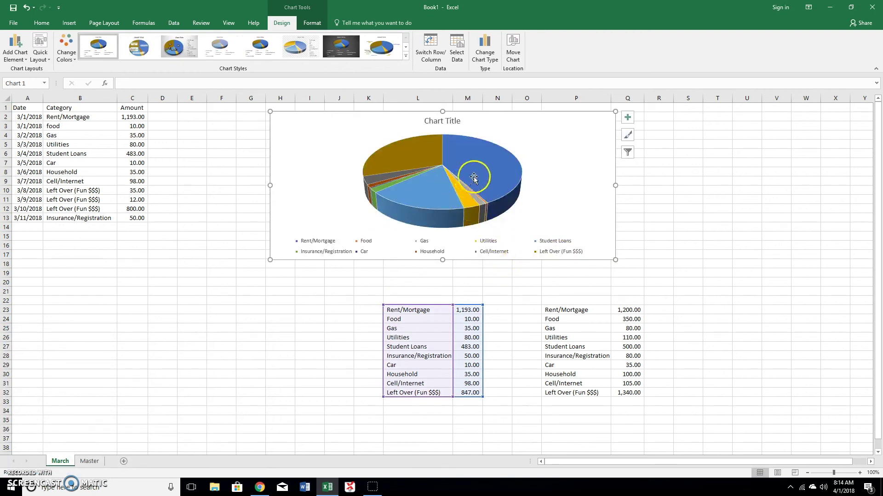
{"action": "mouse_move", "coordinate": [491, 171]}
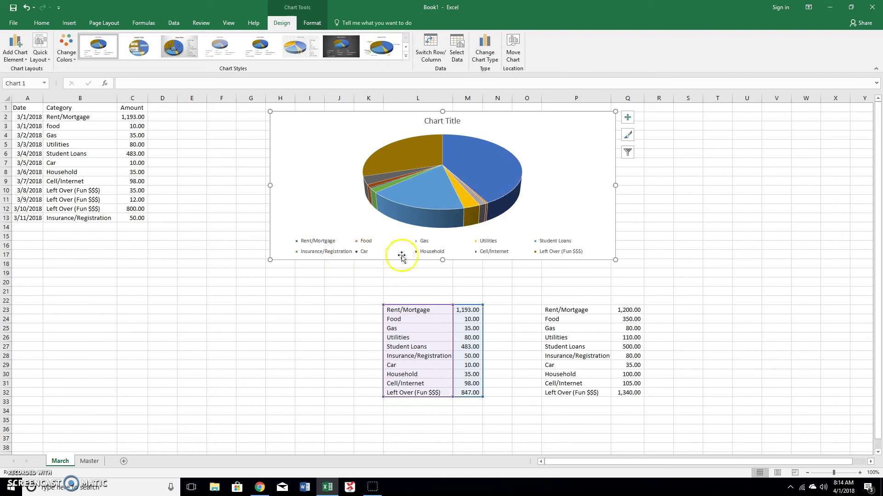
{"action": "left_click", "coordinate": [474, 177]}
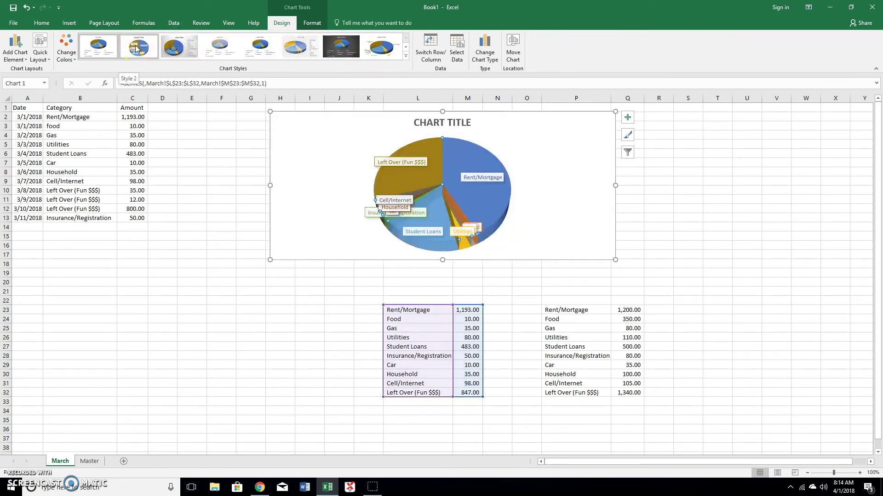
{"action": "left_click", "coordinate": [378, 51]}
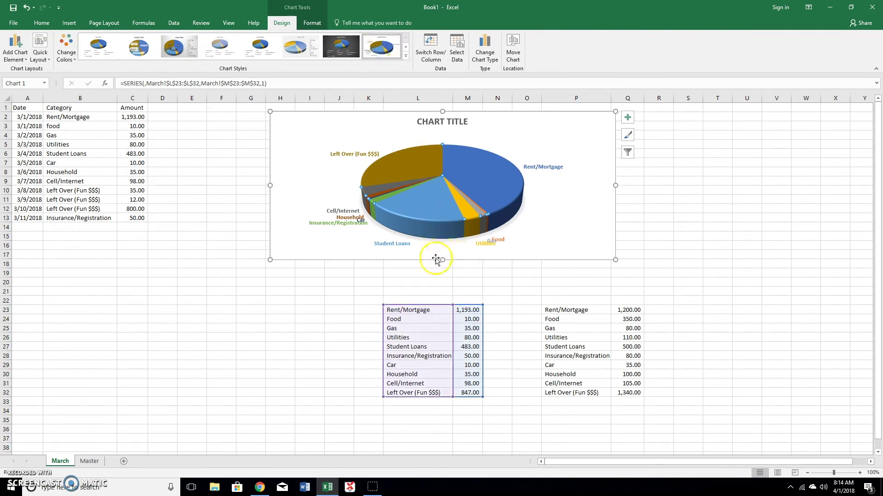
{"action": "right_click", "coordinate": [502, 191]}
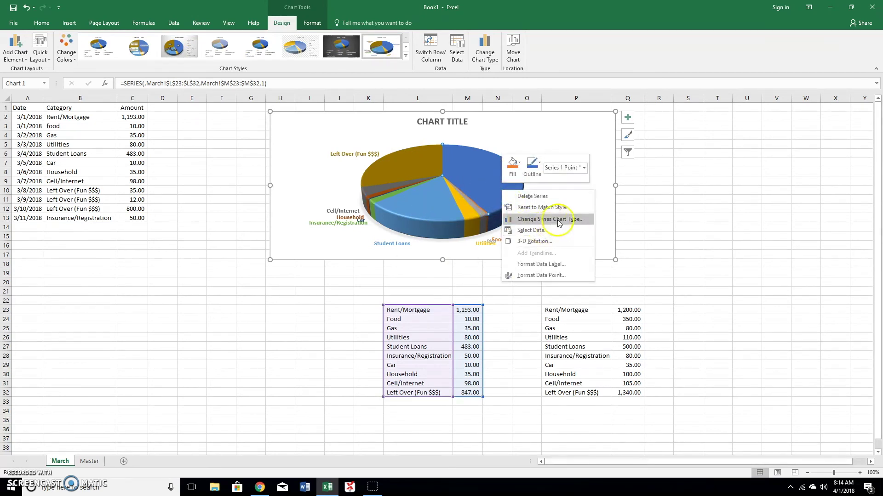
{"action": "left_click", "coordinate": [573, 278]}
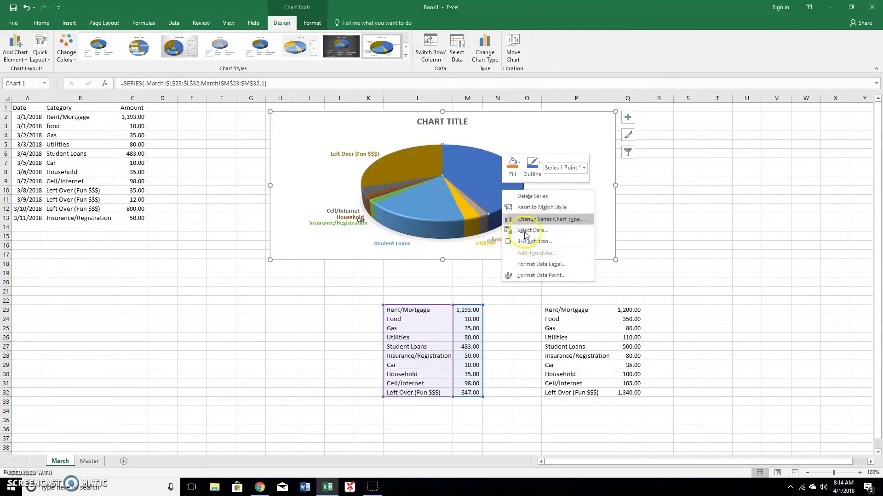
{"action": "left_click", "coordinate": [301, 162]}
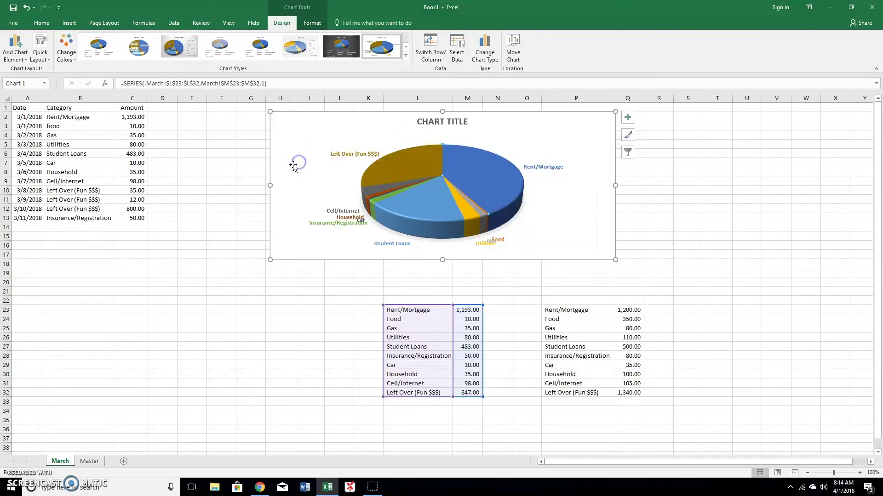
Turn off the display of gridlines on the March sheet.
{"action": "left_click", "coordinate": [6, 98]}
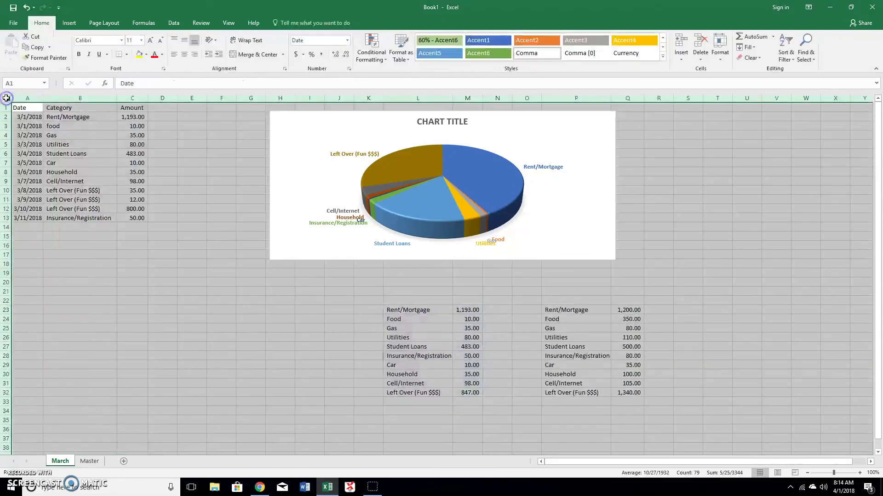
{"action": "left_click", "coordinate": [143, 23]}
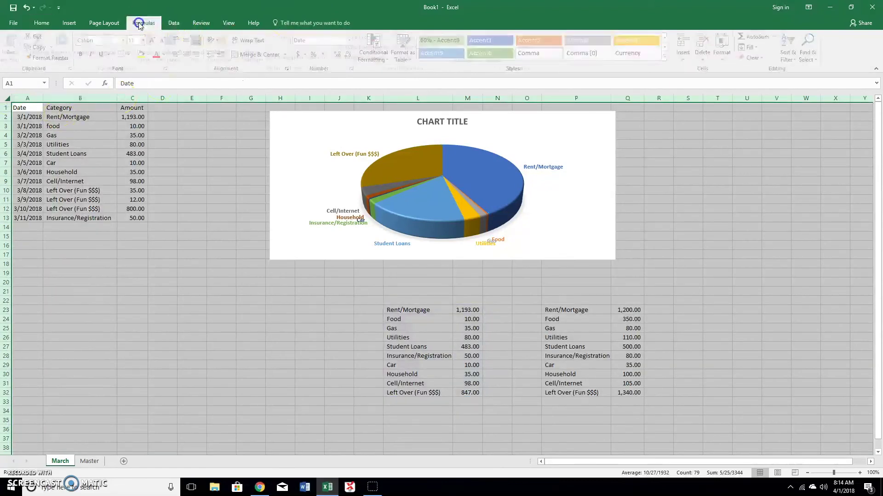
{"action": "left_click", "coordinate": [174, 23]}
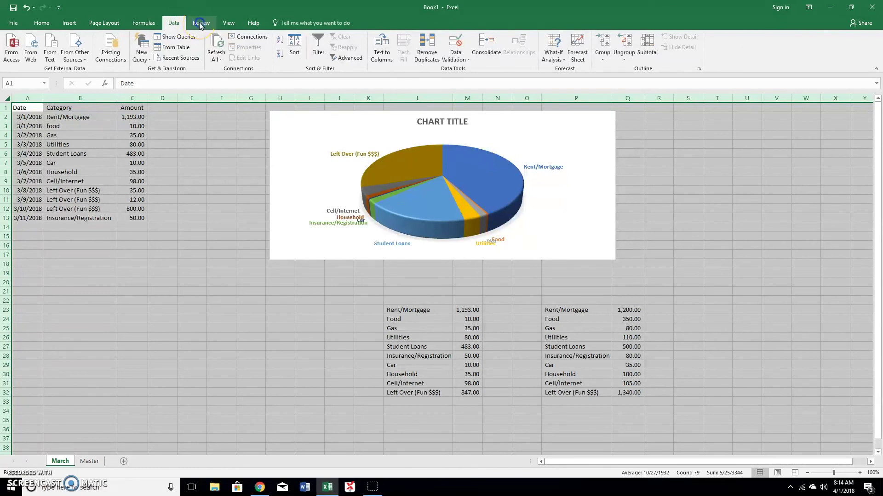
{"action": "left_click", "coordinate": [201, 23]}
{"action": "left_click", "coordinate": [228, 23]}
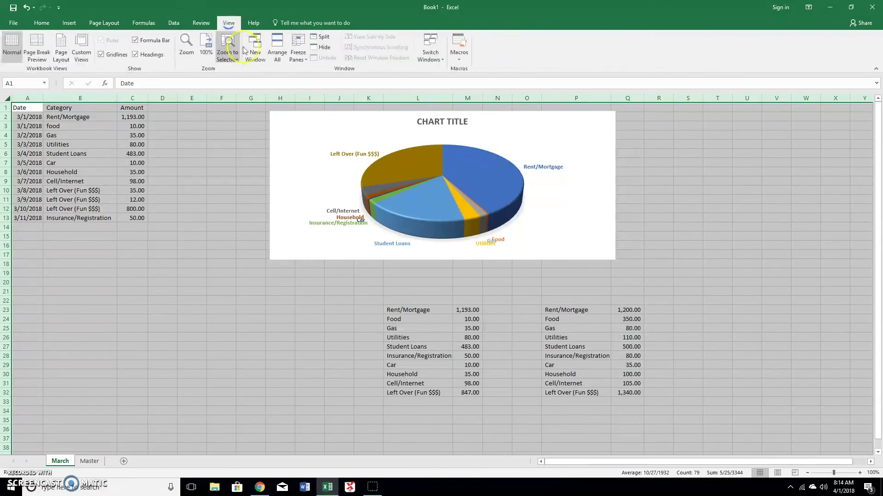
{"action": "left_click", "coordinate": [104, 23]}
{"action": "left_click", "coordinate": [308, 48]}
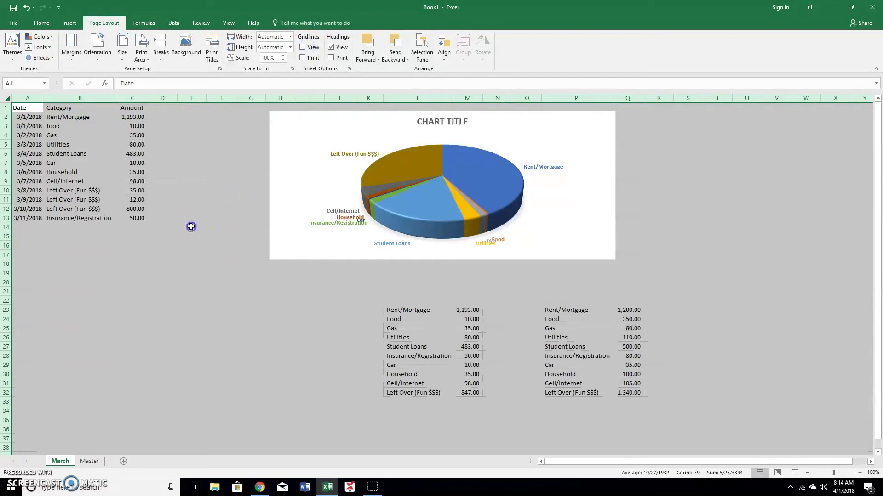
{"action": "left_click", "coordinate": [192, 227]}
{"action": "left_click", "coordinate": [217, 271]}
Apply the Accent5 cell style to every cell of the March sheet.
{"action": "left_click", "coordinate": [7, 98]}
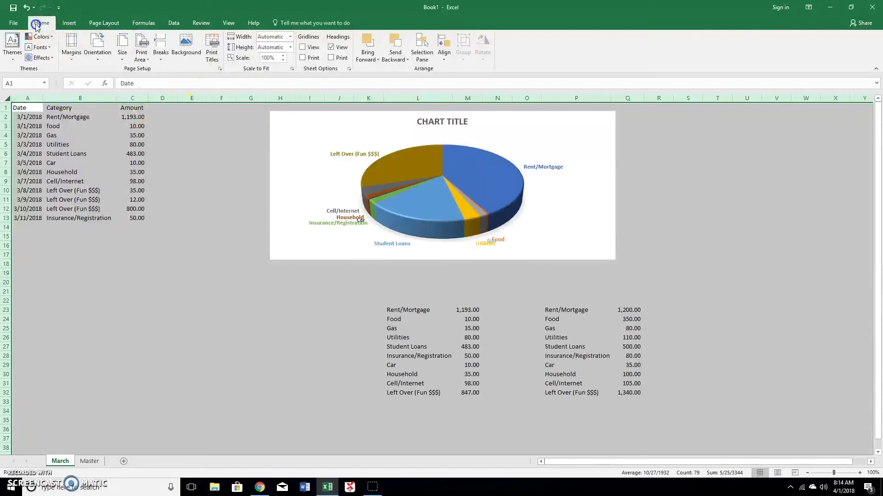
{"action": "left_click", "coordinate": [37, 25]}
{"action": "left_click", "coordinate": [442, 53]}
{"action": "left_click", "coordinate": [232, 292]}
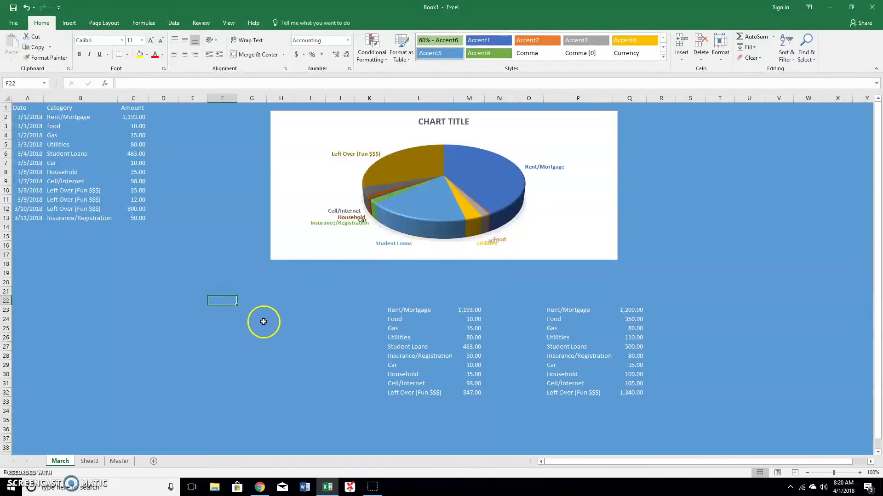
Calculate budget minus spending with =Q23-M23 in R23 and fill the formula down to R32.
{"action": "left_click", "coordinate": [665, 311]}
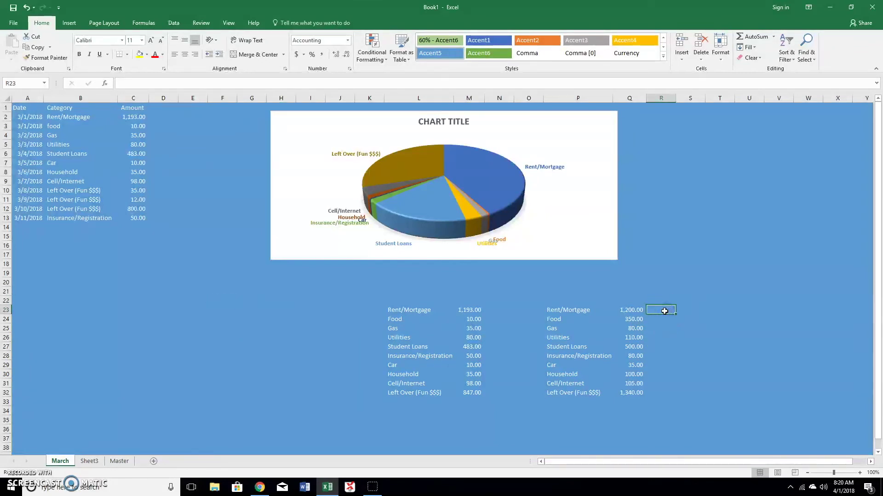
{"action": "type", "text": "="}
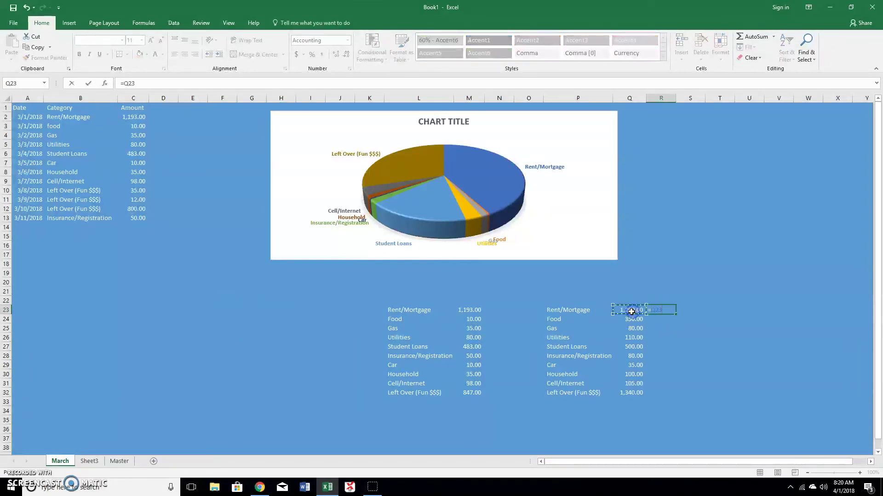
{"action": "left_click", "coordinate": [466, 310]}
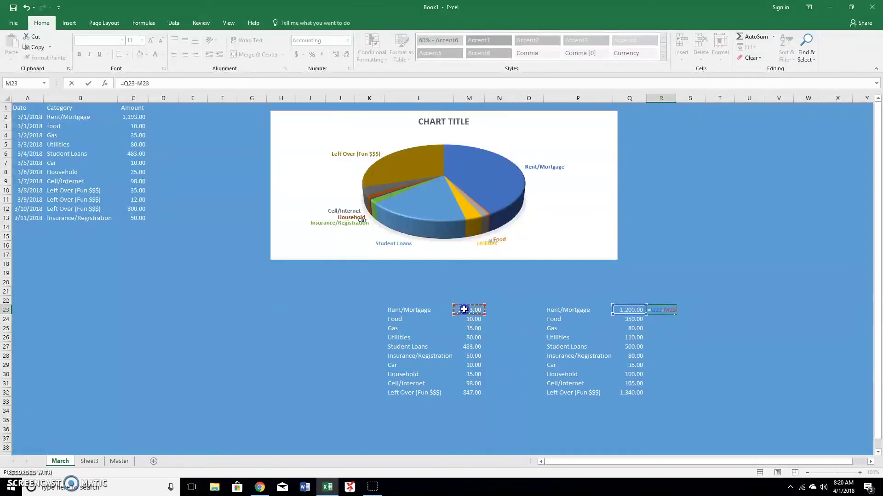
{"action": "key", "text": "Return"}
{"action": "left_click", "coordinate": [669, 311]}
{"action": "left_click_drag", "start_coordinate": [674, 315], "coordinate": [676, 393]}
{"action": "left_click", "coordinate": [714, 375]}
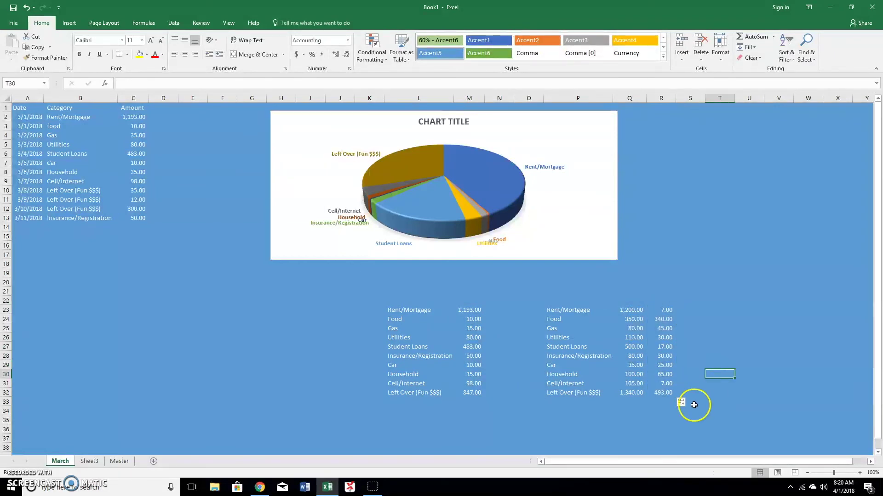
Total the budget differences of column R with AutoSum in R34.
{"action": "left_click", "coordinate": [660, 404]}
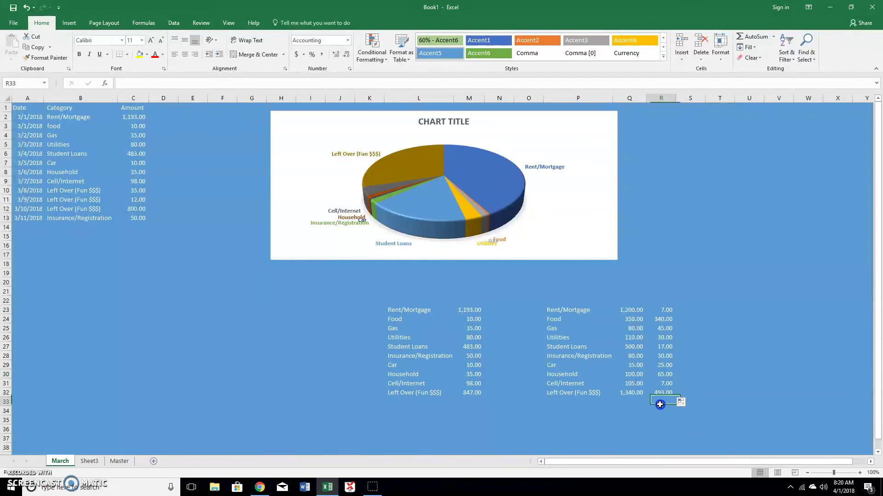
{"action": "left_click", "coordinate": [663, 415]}
{"action": "key", "text": "alt+space"}
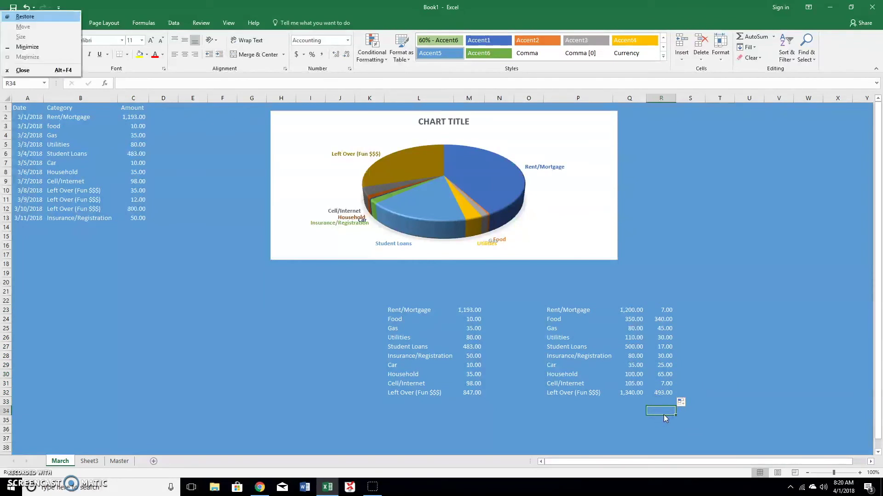
{"action": "key", "text": "alt+equal"}
{"action": "key", "text": "Return"}
{"action": "key", "text": "Up"}
Label the total with "Fun Money / (deficit)" in P34.
{"action": "key", "text": "Left"}
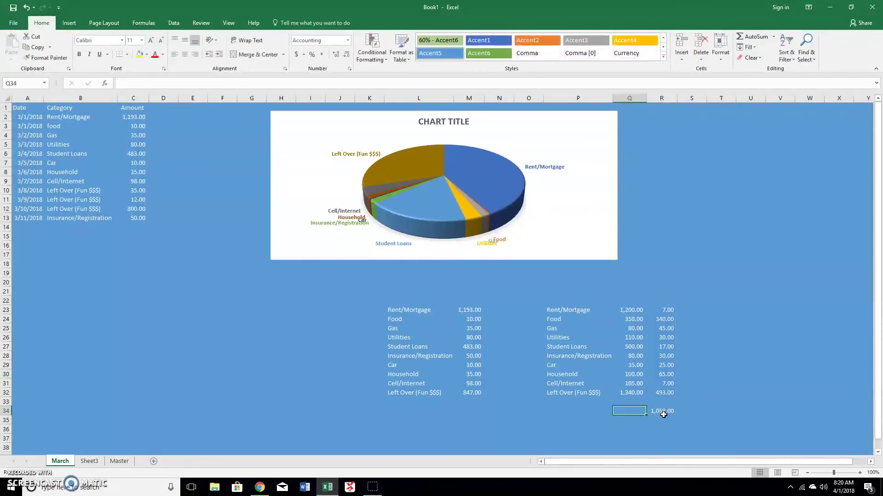
{"action": "key", "text": "Left"}
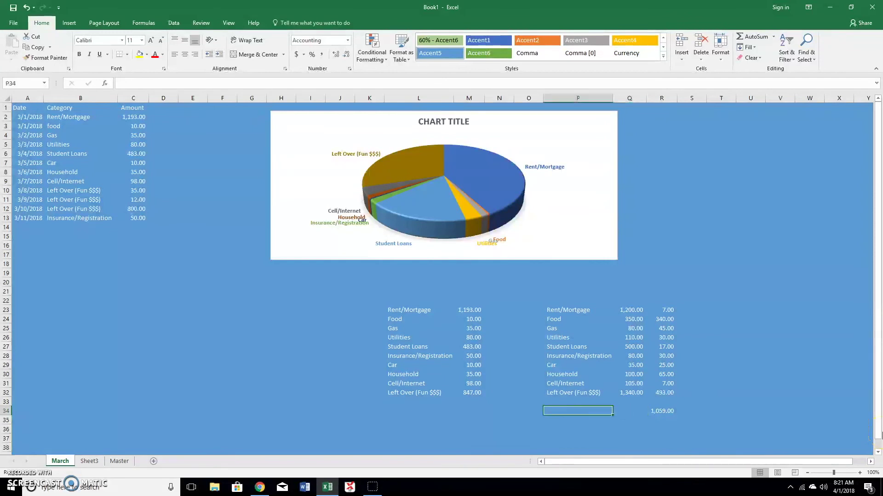
{"action": "type", "text": "Lef"}
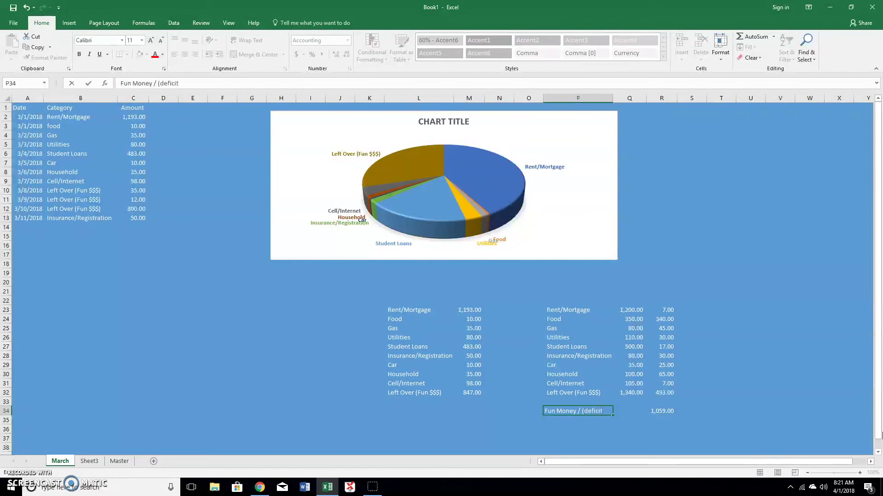
{"action": "key", "text": "Return"}
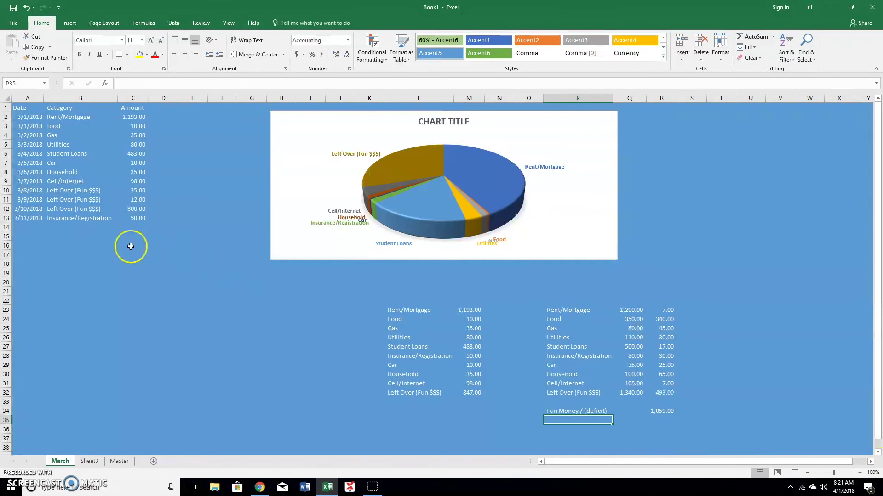
Log an expense in row 14 with the category Left Over (Fun $$$) and an amount of 550.
{"action": "left_click", "coordinate": [47, 227]}
{"action": "left_click", "coordinate": [121, 228]}
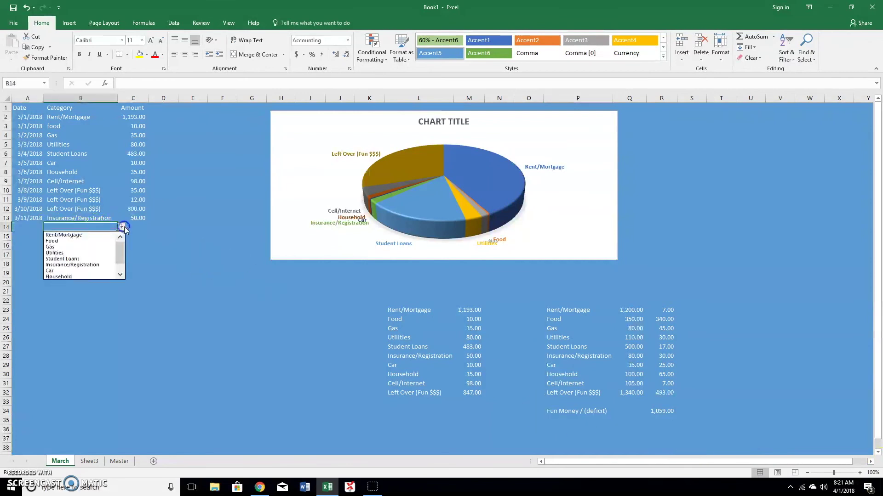
{"action": "scroll", "coordinate": [90, 257], "scroll_direction": "down", "scroll_amount": 1}
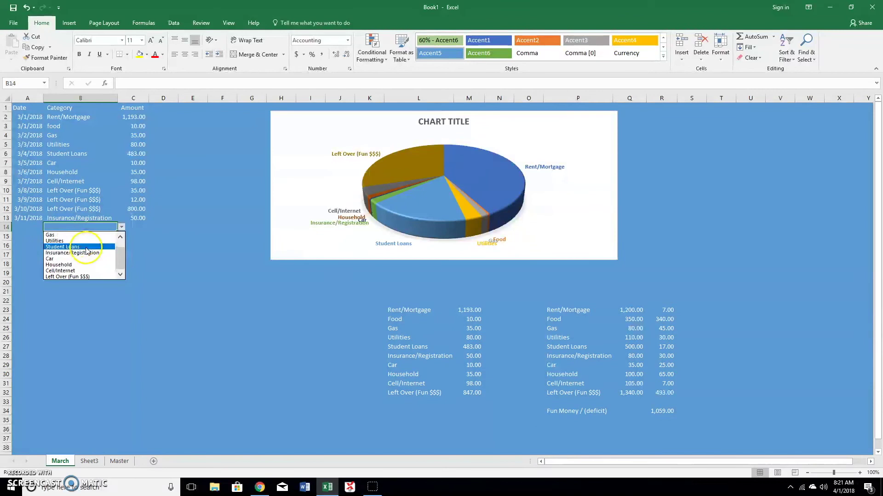
{"action": "left_click", "coordinate": [73, 271]}
{"action": "left_click", "coordinate": [122, 227]}
{"action": "scroll", "coordinate": [105, 265], "scroll_direction": "down", "scroll_amount": 1}
{"action": "left_click", "coordinate": [85, 276]}
{"action": "left_click", "coordinate": [130, 227]}
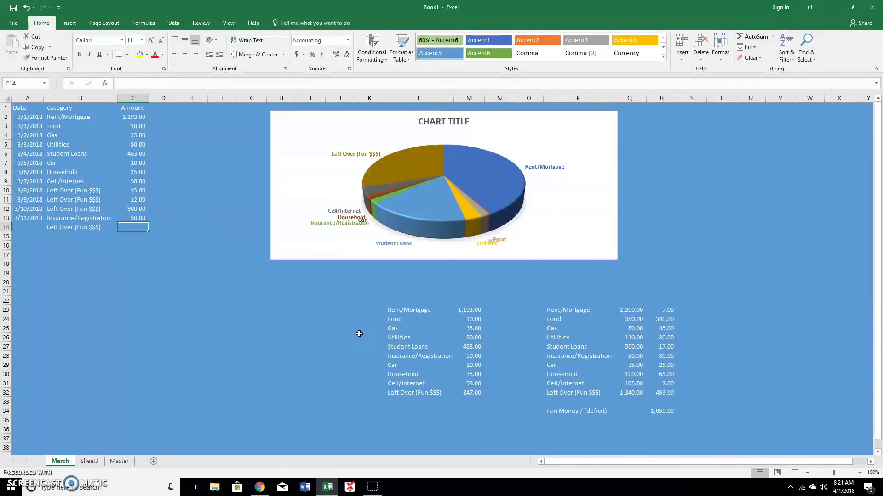
{"action": "type", "text": "550"}
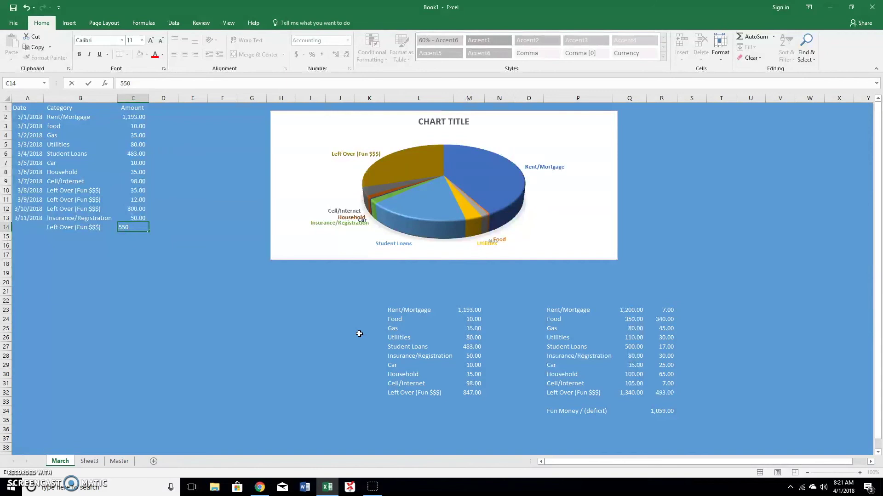
{"action": "key", "text": "Return"}
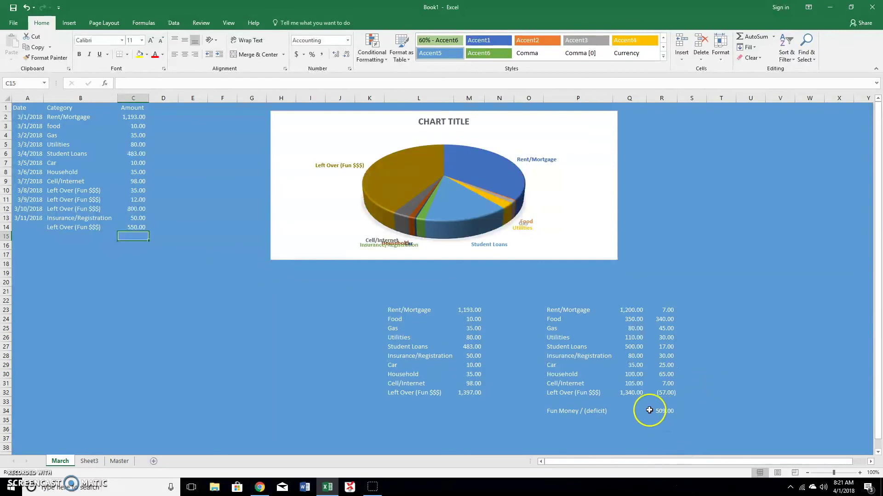
Log another Left Over (Fun $$$) expense in row 15 with an amount of 800.
{"action": "left_click", "coordinate": [81, 236]}
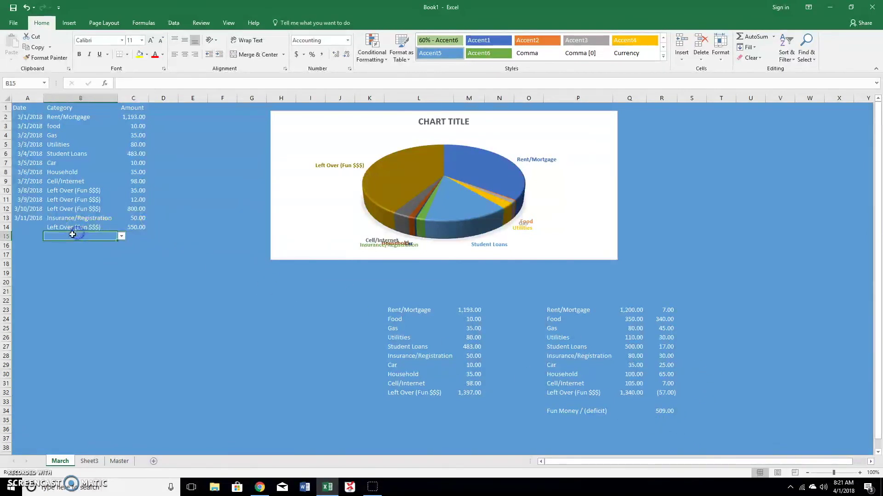
{"action": "left_click", "coordinate": [121, 237]}
{"action": "scroll", "coordinate": [92, 275], "scroll_direction": "down", "scroll_amount": 1}
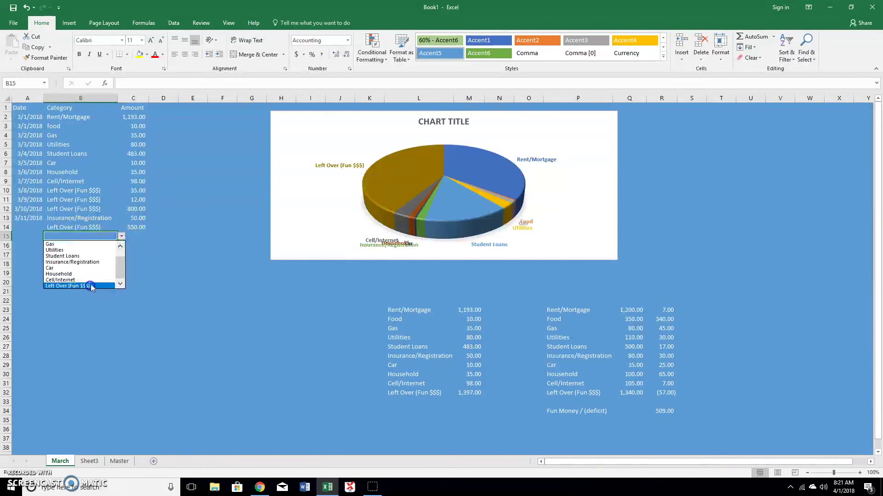
{"action": "left_click", "coordinate": [85, 284]}
{"action": "left_click", "coordinate": [131, 238]}
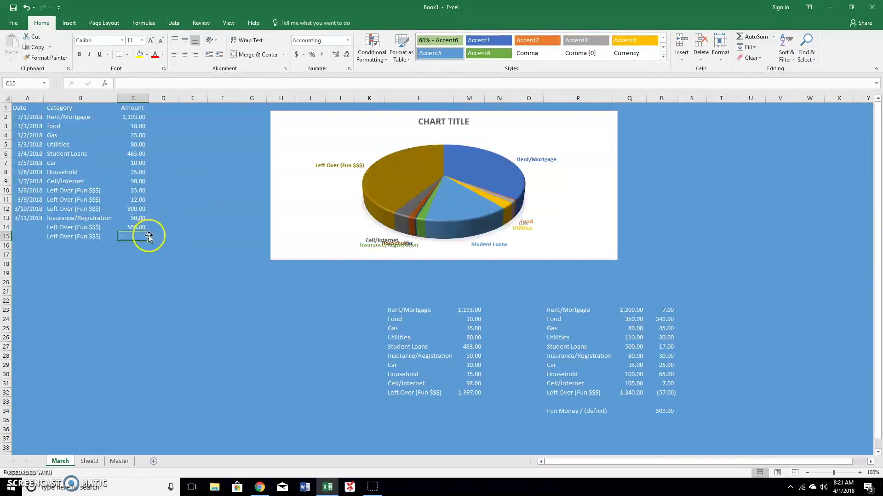
{"action": "type", "text": "800"}
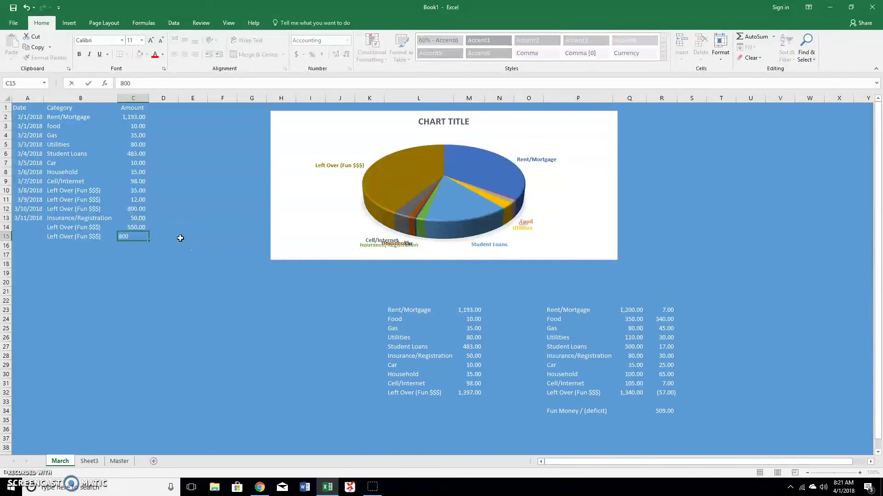
{"action": "key", "text": "Return"}
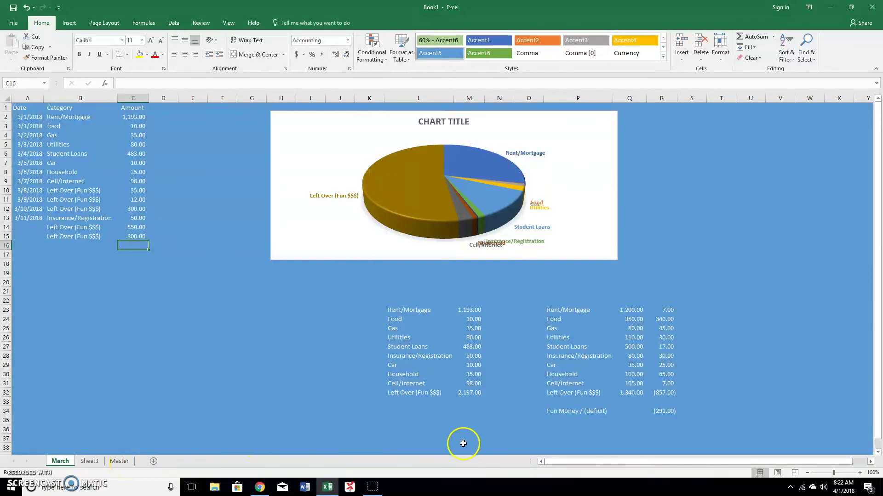
Enter 3700 in cell N2 of the Master sheet.
{"action": "left_click", "coordinate": [119, 461]}
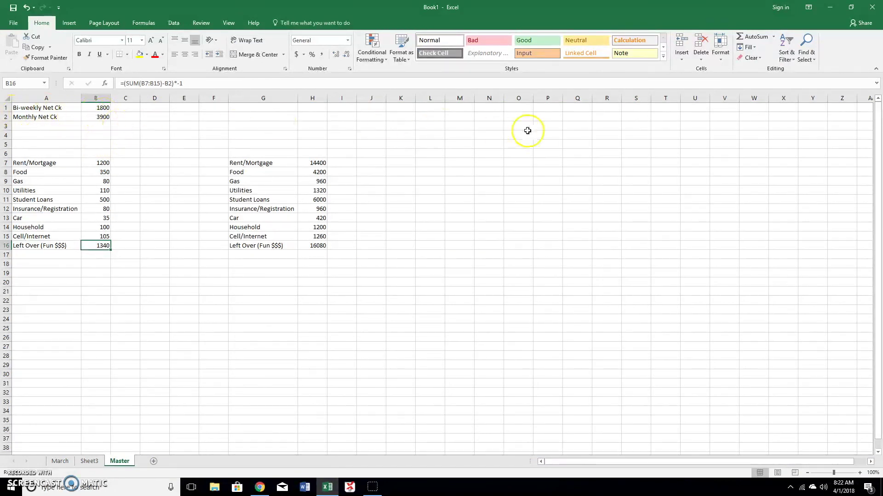
{"action": "left_click", "coordinate": [486, 115]}
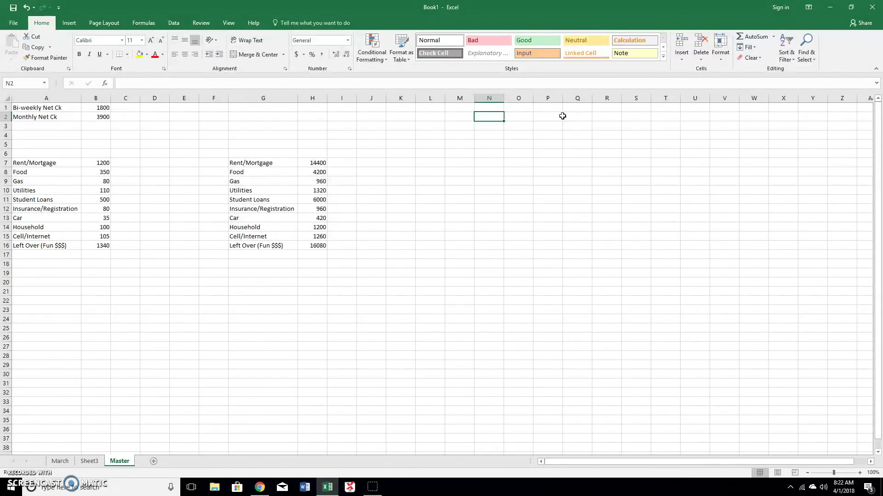
{"action": "type", "text": "3700"}
{"action": "key", "text": "Return"}
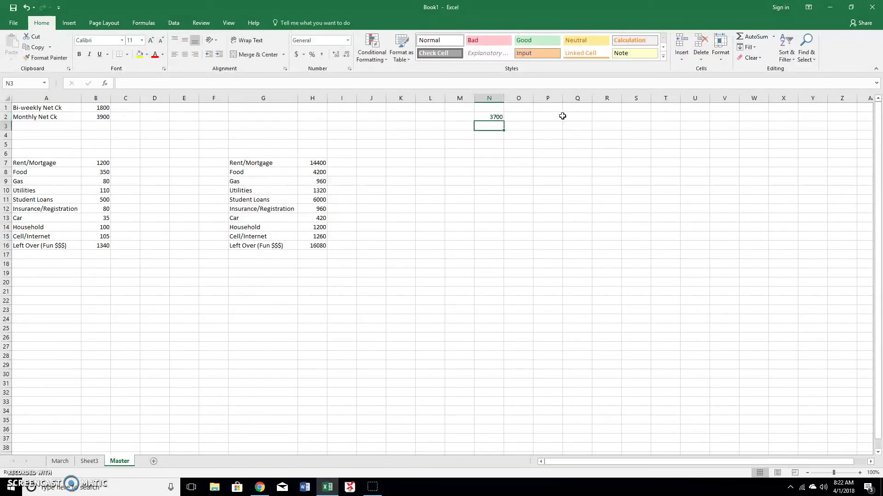
Copy the monthly budget table A7:B16 to M7, pasting it with its formulas instead of plain values.
{"action": "left_click_drag", "start_coordinate": [92, 244], "coordinate": [21, 163]}
{"action": "right_click", "coordinate": [21, 163]}
{"action": "left_click", "coordinate": [39, 174]}
{"action": "left_click", "coordinate": [481, 177]}
{"action": "left_click", "coordinate": [448, 163]}
{"action": "right_click", "coordinate": [448, 163]}
{"action": "left_click", "coordinate": [467, 202]}
{"action": "left_click", "coordinate": [573, 244]}
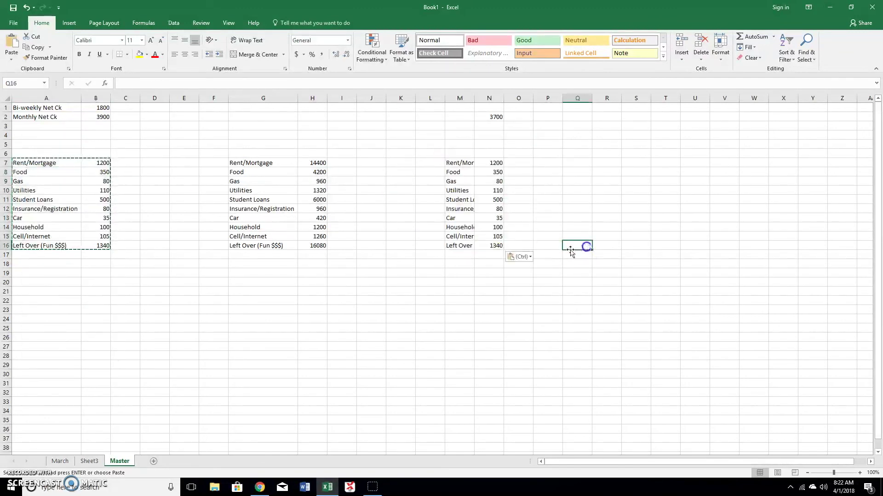
{"action": "right_click", "coordinate": [455, 164]}
{"action": "left_click", "coordinate": [487, 203]}
{"action": "left_click", "coordinate": [606, 189]}
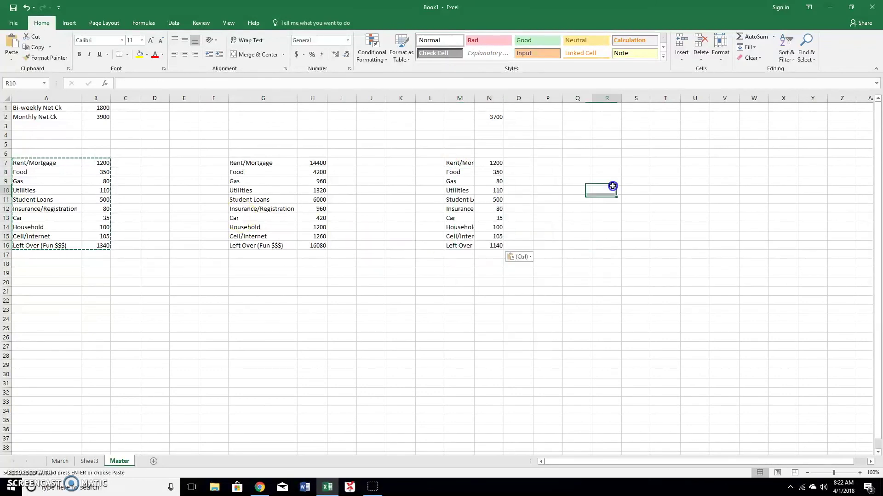
Examine the copied leftover formula in N16 and the income amount in N2 that it refers to.
{"action": "left_click", "coordinate": [496, 244]}
{"action": "left_click", "coordinate": [174, 84]}
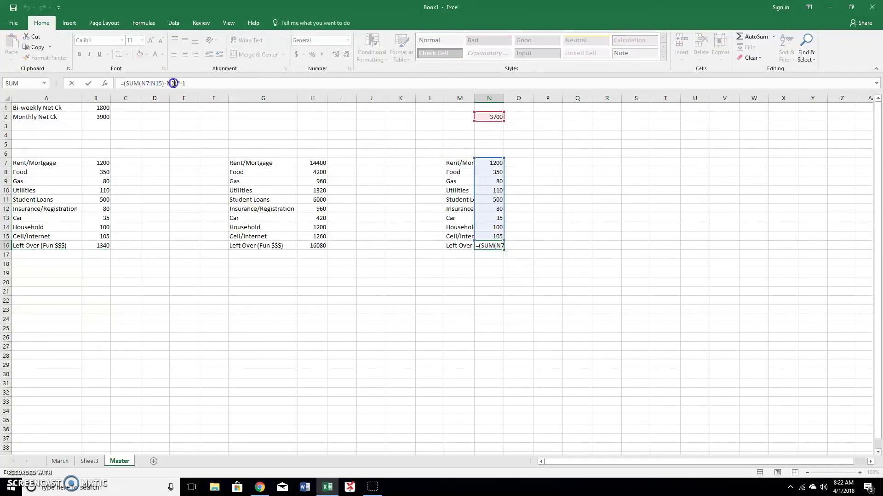
{"action": "key", "text": "Return"}
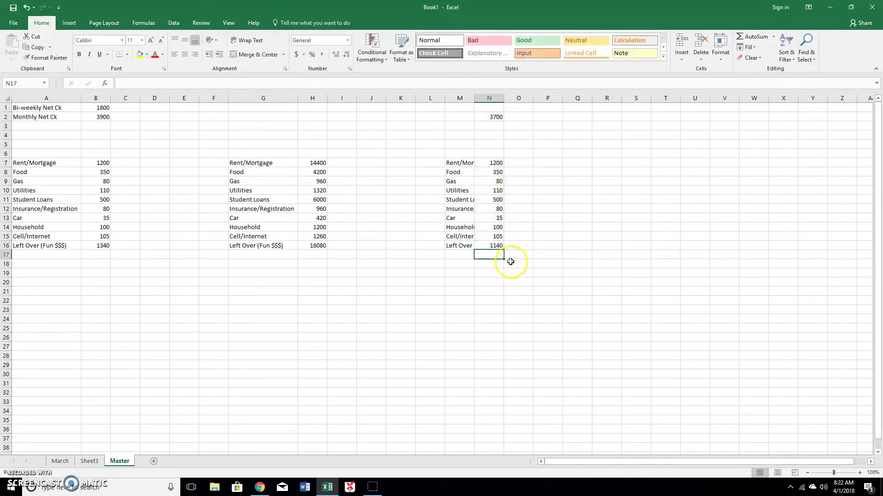
{"action": "left_click", "coordinate": [493, 119]}
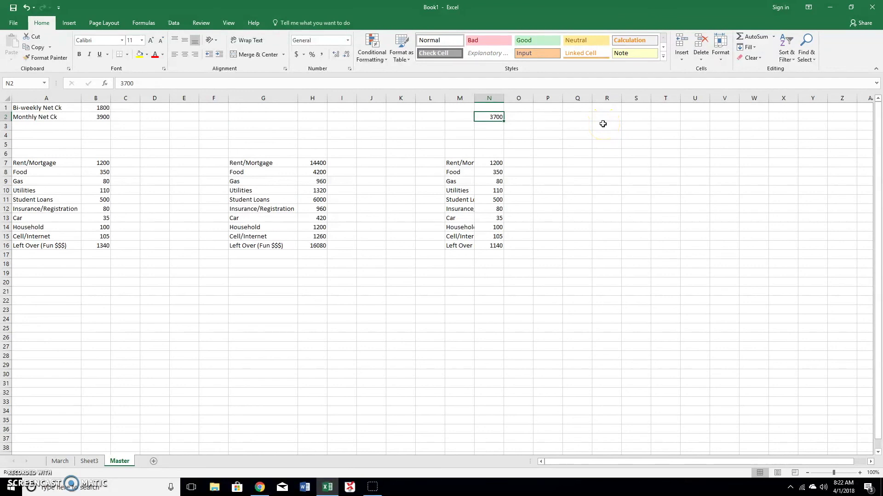
Set the alternative monthly income in cell N2 of the Master sheet to 3200.
{"action": "type", "text": "3200"}
{"action": "key", "text": "Return"}
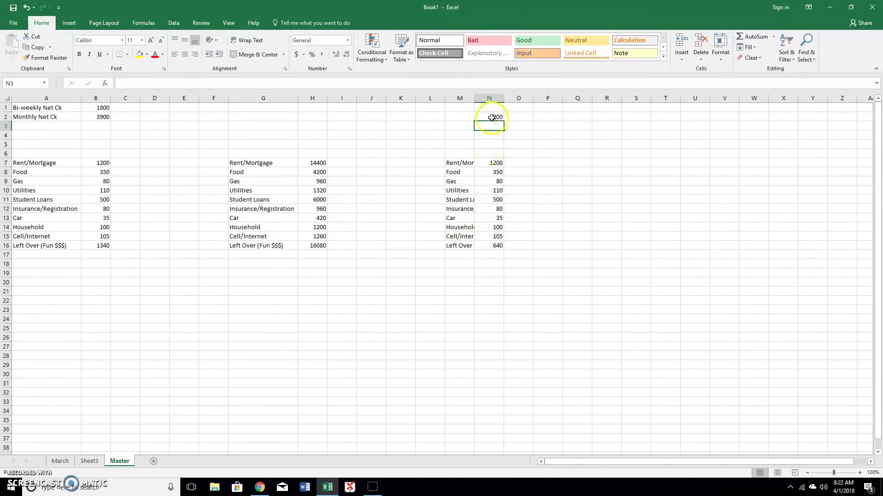
Link the March sheet's budget amounts Q23:Q32 to the Master sheet's monthly budget, entering =Master!B7 in Q23 and filling it down.
{"action": "left_click", "coordinate": [61, 461]}
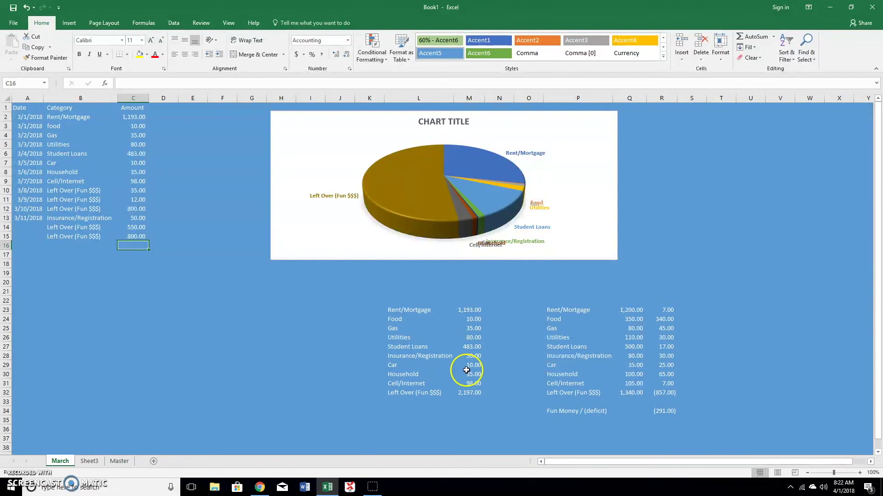
{"action": "left_click", "coordinate": [473, 311]}
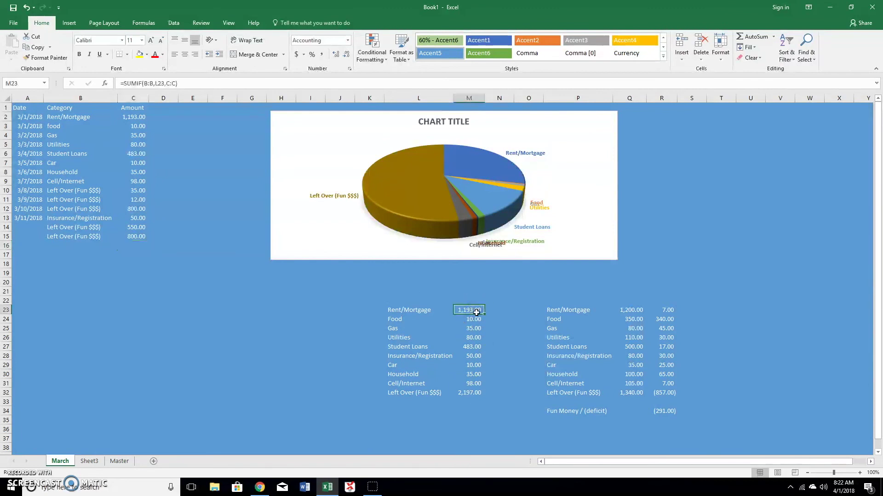
{"action": "left_click", "coordinate": [628, 309]}
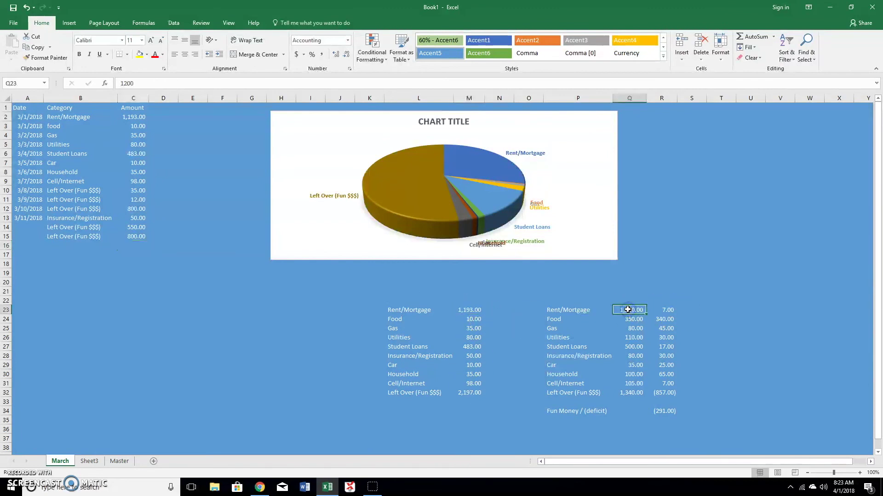
{"action": "type", "text": "="}
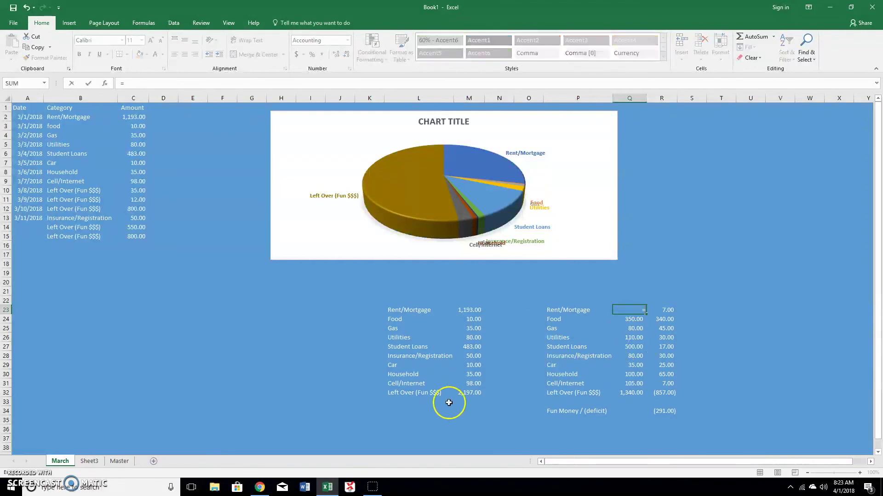
{"action": "left_click", "coordinate": [119, 463]}
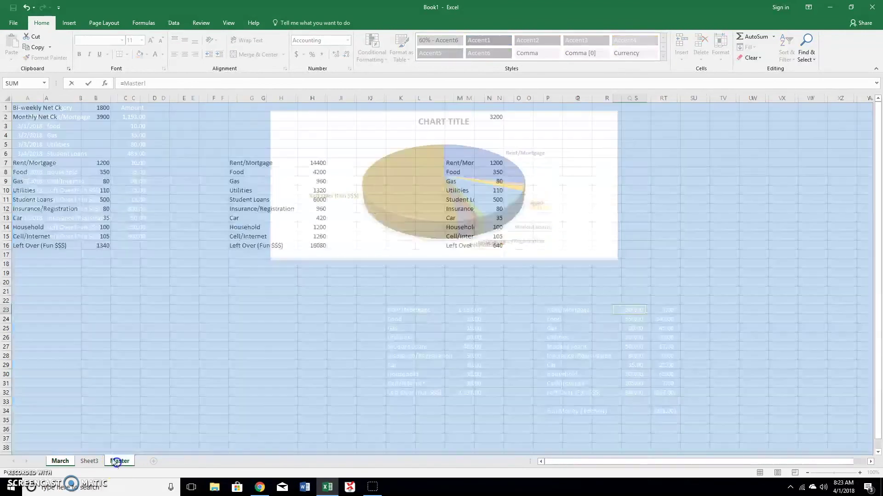
{"action": "left_click", "coordinate": [97, 162]}
{"action": "key", "text": "Return"}
{"action": "left_click", "coordinate": [637, 310]}
{"action": "left_click_drag", "start_coordinate": [646, 314], "coordinate": [635, 396]}
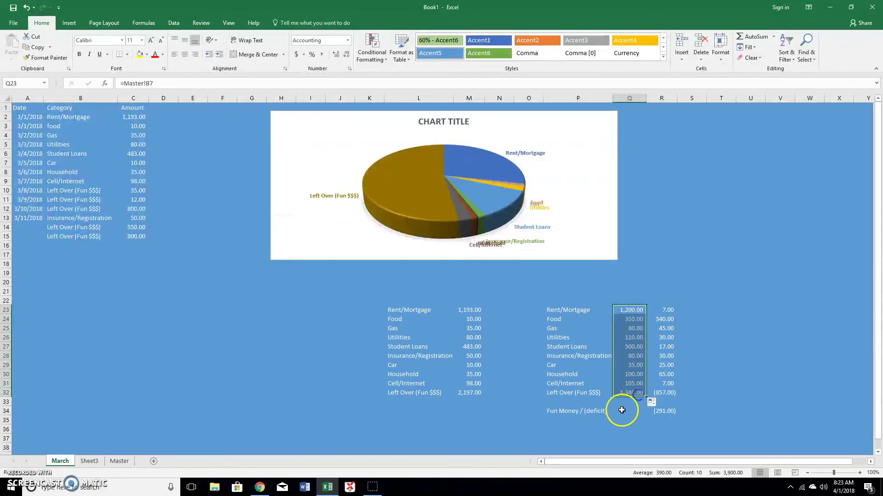
{"action": "left_click", "coordinate": [652, 418]}
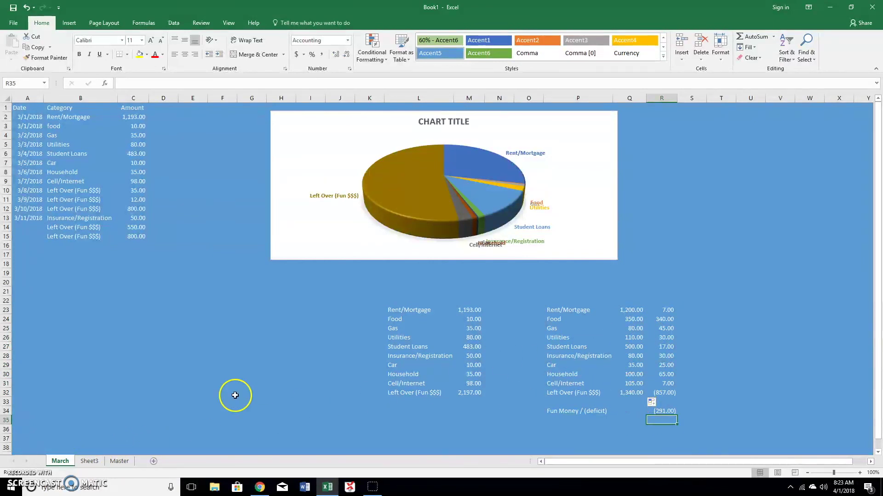
Set the Monthly Net Ck in B2 of the Master sheet to 4200 and check the budget comparison on the March sheet.
{"action": "left_click", "coordinate": [94, 461]}
{"action": "left_click", "coordinate": [128, 462]}
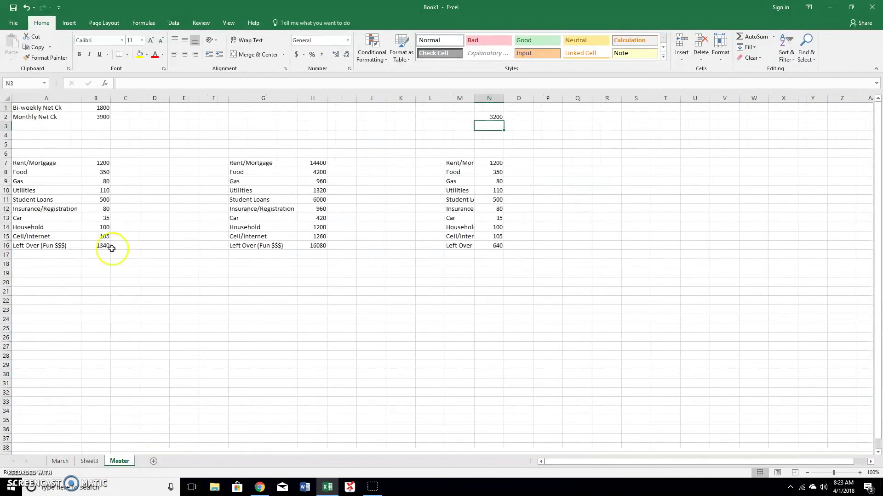
{"action": "left_click", "coordinate": [99, 117]}
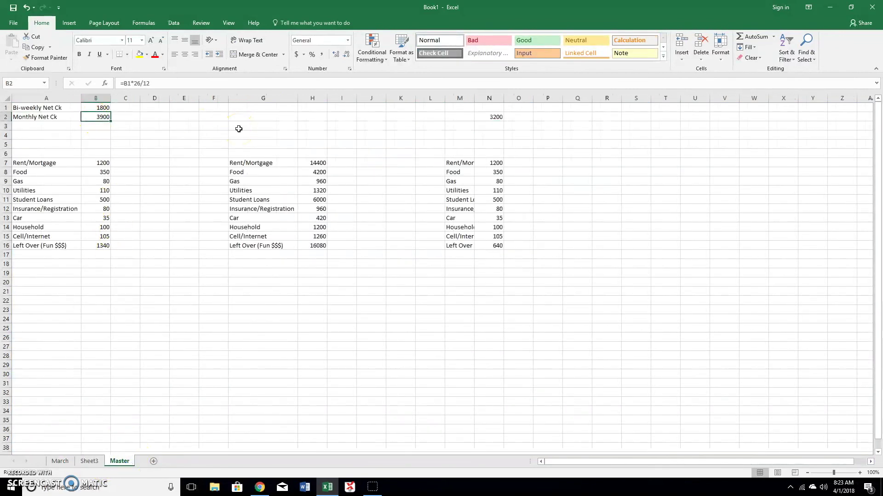
{"action": "type", "text": "42"}
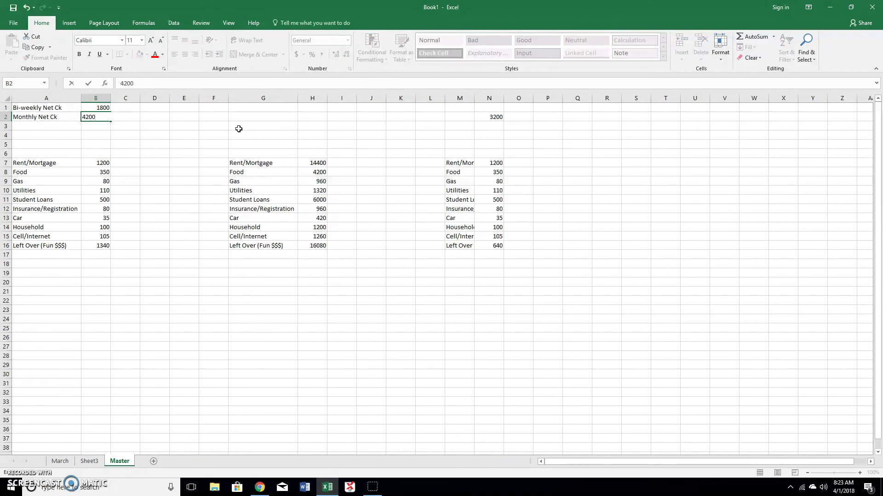
{"action": "type", "text": "00"}
{"action": "key", "text": "Return"}
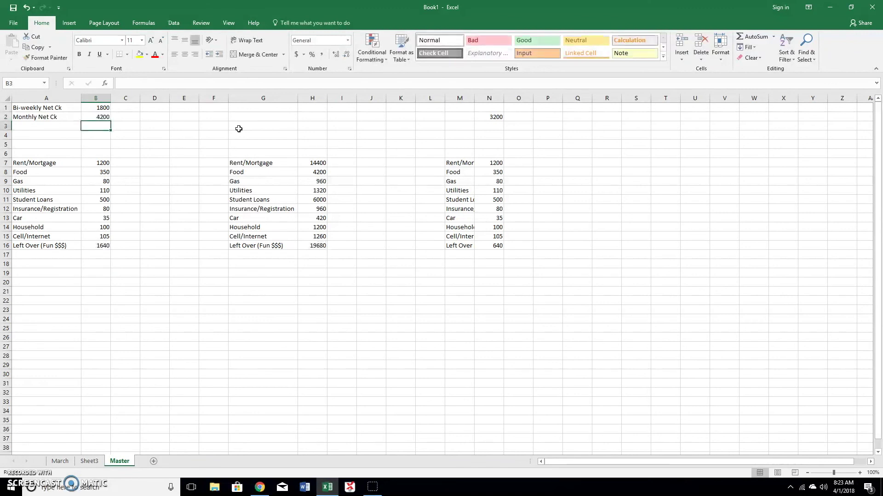
{"action": "left_click", "coordinate": [60, 461]}
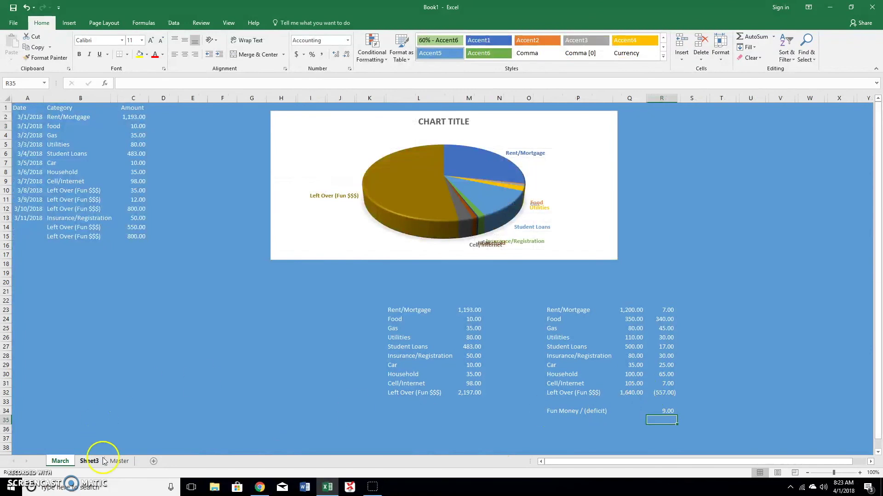
Undo the Monthly Net Ck change and the fill of the linked budget formula.
{"action": "left_click", "coordinate": [26, 8]}
{"action": "left_click", "coordinate": [26, 8]}
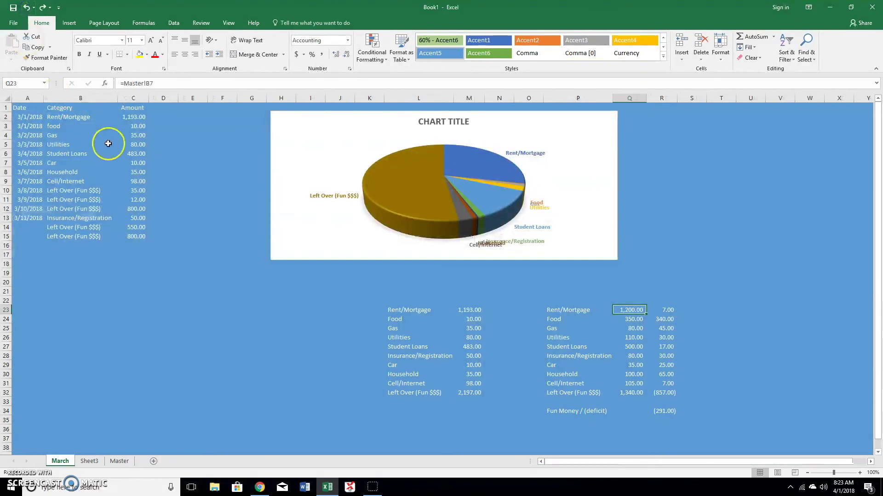
Copy the budget amounts Q23:Q32 on the March sheet and paste them over themselves as plain values.
{"action": "left_click_drag", "start_coordinate": [627, 310], "coordinate": [627, 390]}
{"action": "right_click", "coordinate": [627, 389]}
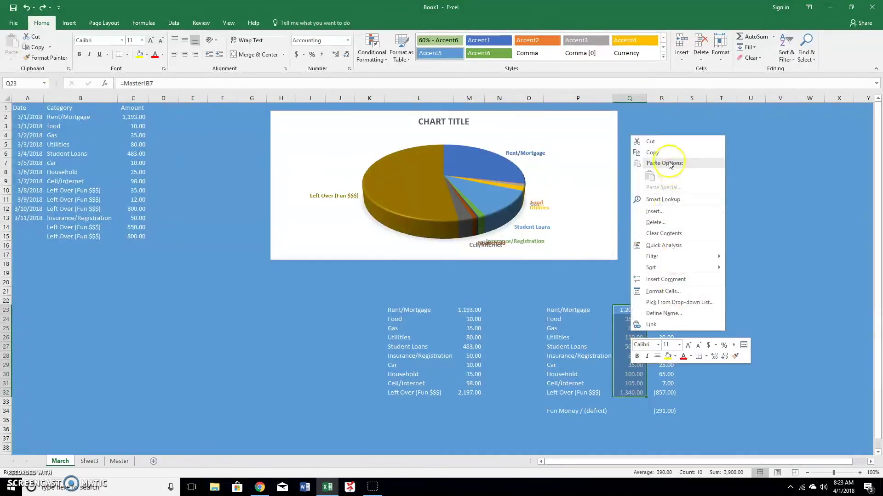
{"action": "left_click", "coordinate": [652, 153]}
{"action": "right_click", "coordinate": [621, 311]}
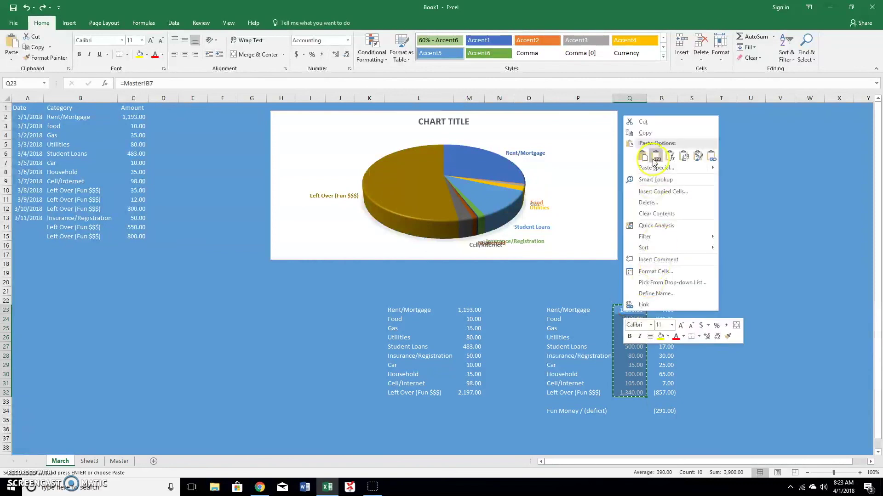
{"action": "left_click", "coordinate": [655, 157]}
{"action": "left_click", "coordinate": [631, 354]}
{"action": "left_click", "coordinate": [633, 328]}
{"action": "key", "text": "Escape"}
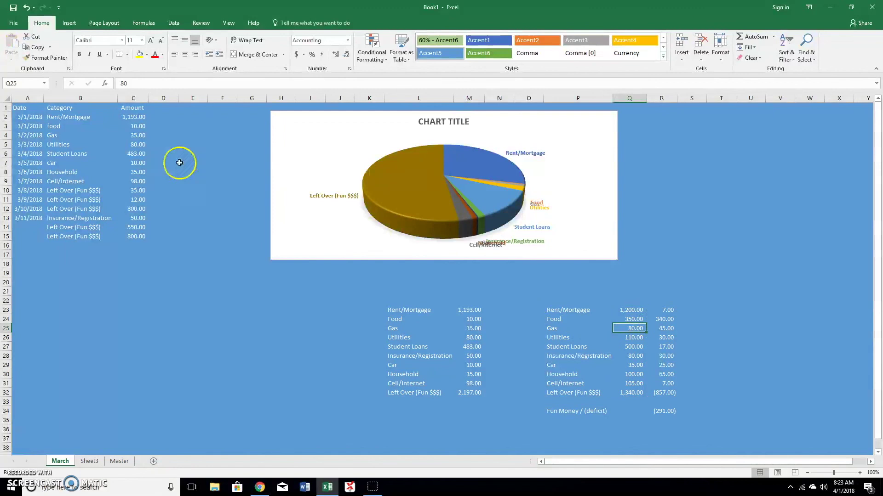
Set the Monthly Net Ck in B2 of the Master sheet to 1000 and return to the March sheet.
{"action": "left_click", "coordinate": [119, 461]}
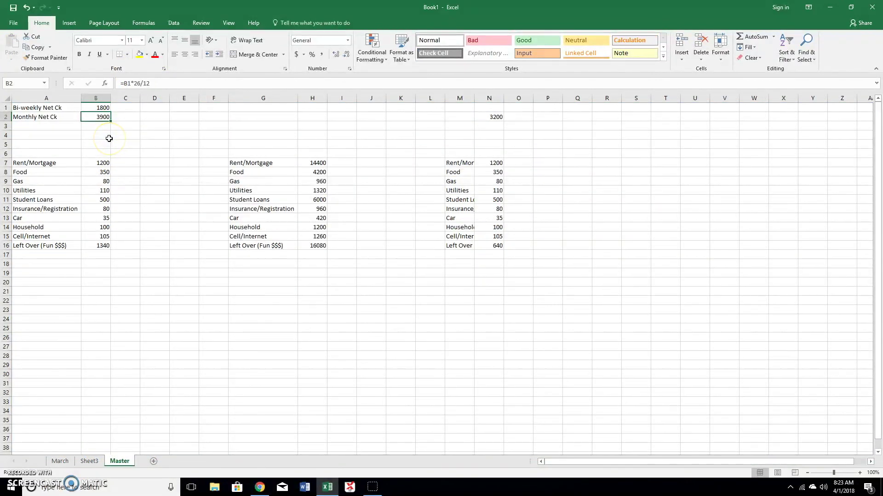
{"action": "type", "text": "1000"}
{"action": "key", "text": "Return"}
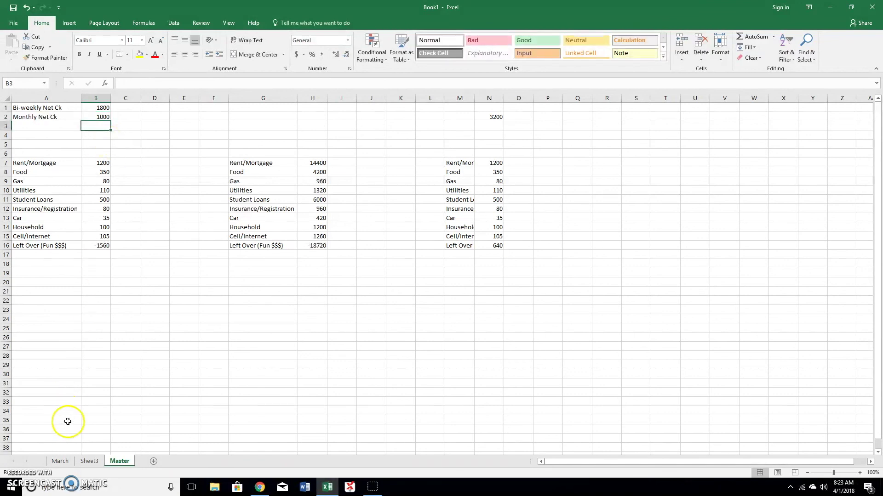
{"action": "left_click", "coordinate": [63, 462]}
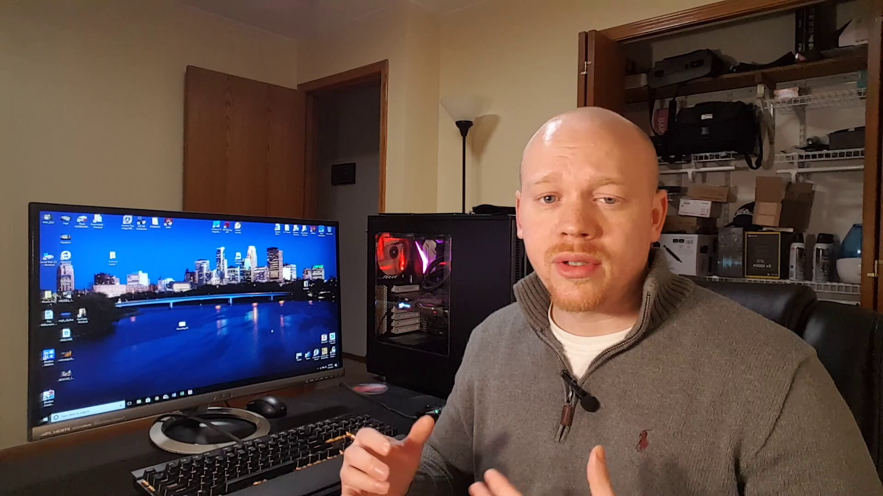